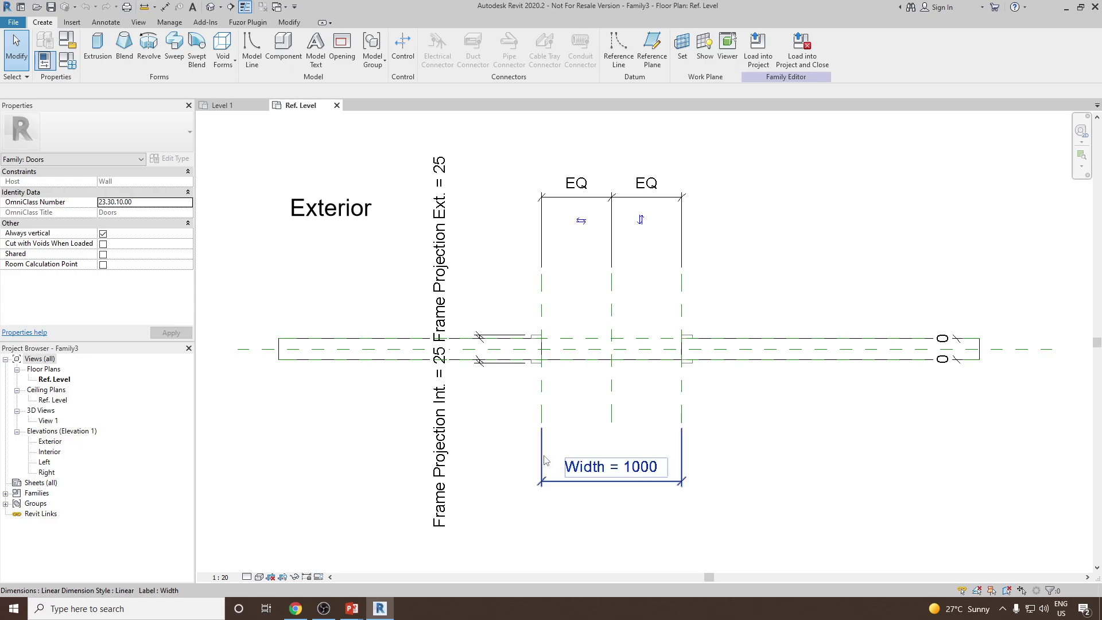
Check the Width = 1000 opening dimension in the Ref. Level plan, then clear the selection.
click(560, 469)
click(513, 233)
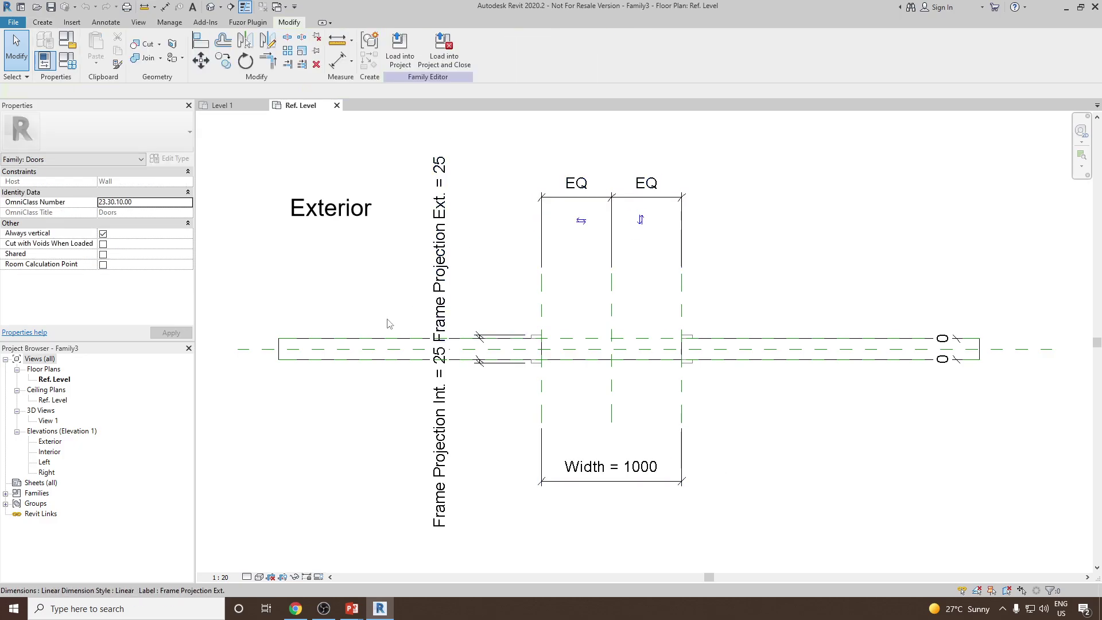
Show the Exterior elevation with the Shaded visual style.
double_click(51, 441)
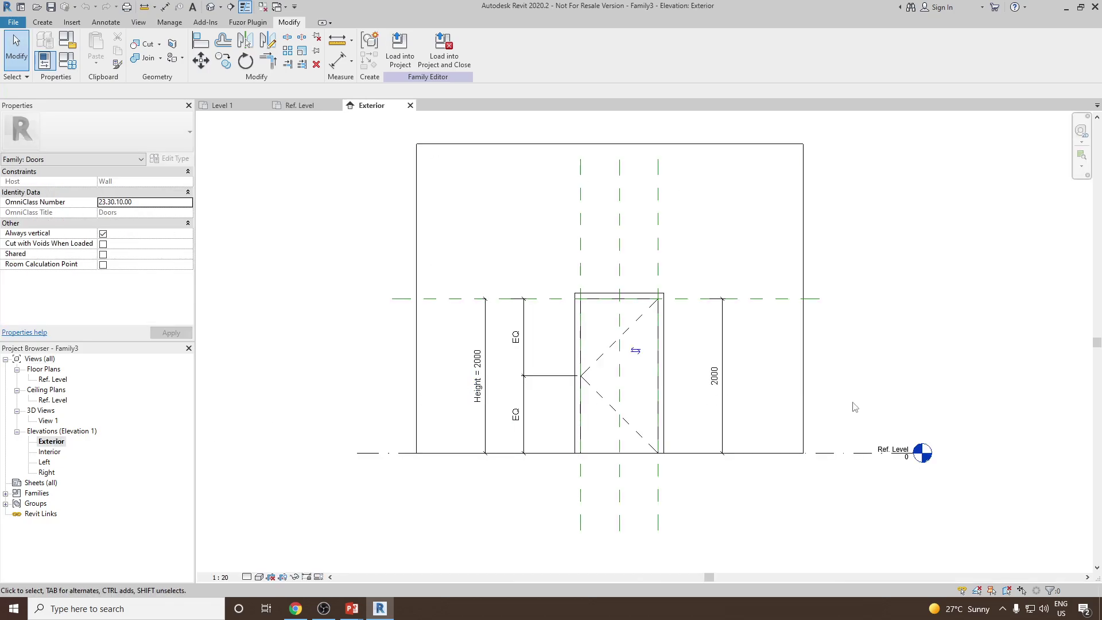
click(260, 576)
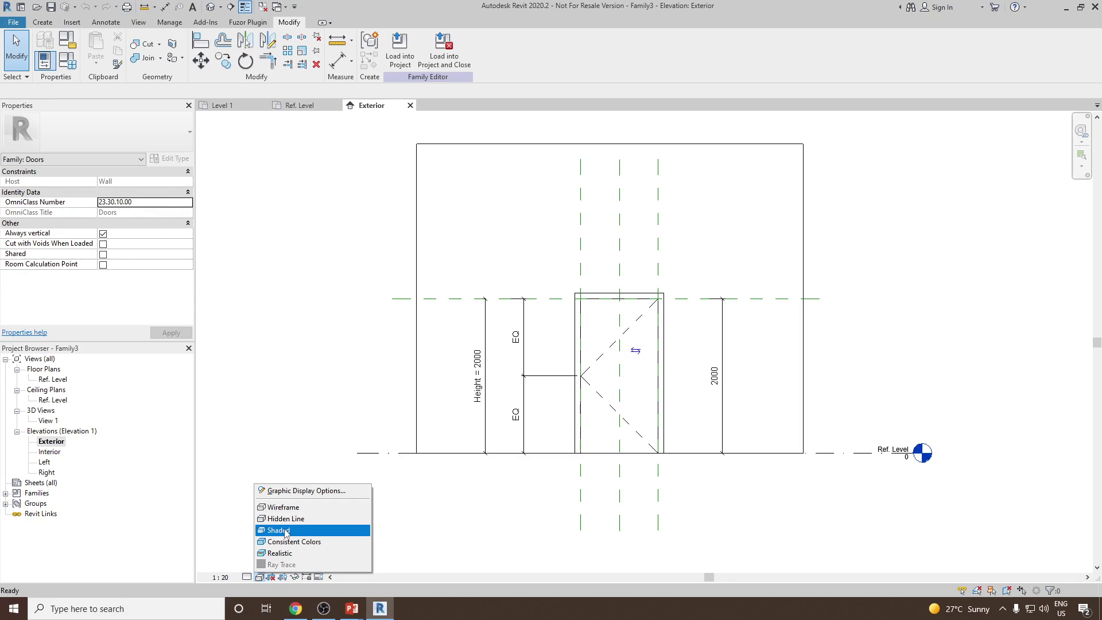
click(286, 531)
scroll(702, 359, up, 2)
scroll(702, 358, down, 2)
scroll(627, 341, up, 1)
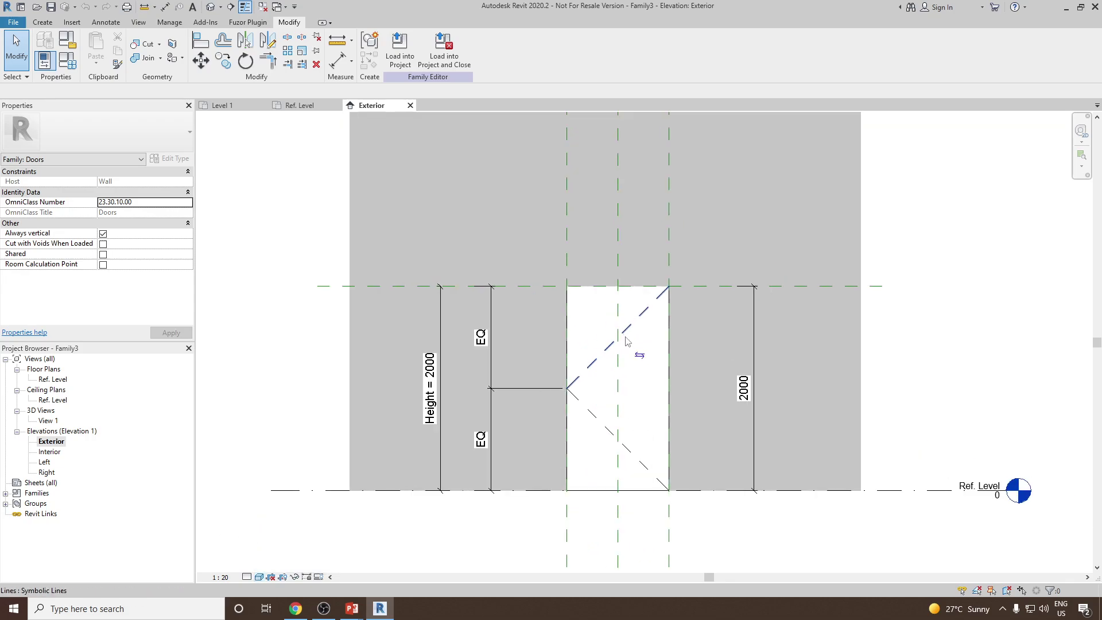
scroll(861, 356, up, 2)
Select and release the host wall, then go to the family's default 3D view.
click(817, 289)
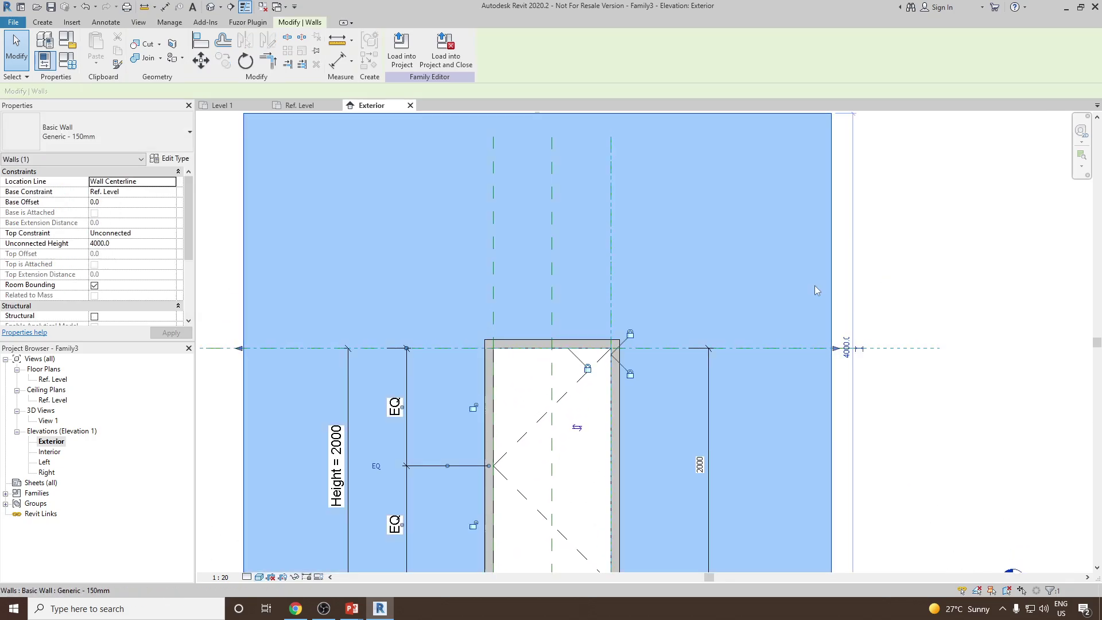
scroll(817, 289, down, 2)
scroll(835, 294, up, 1)
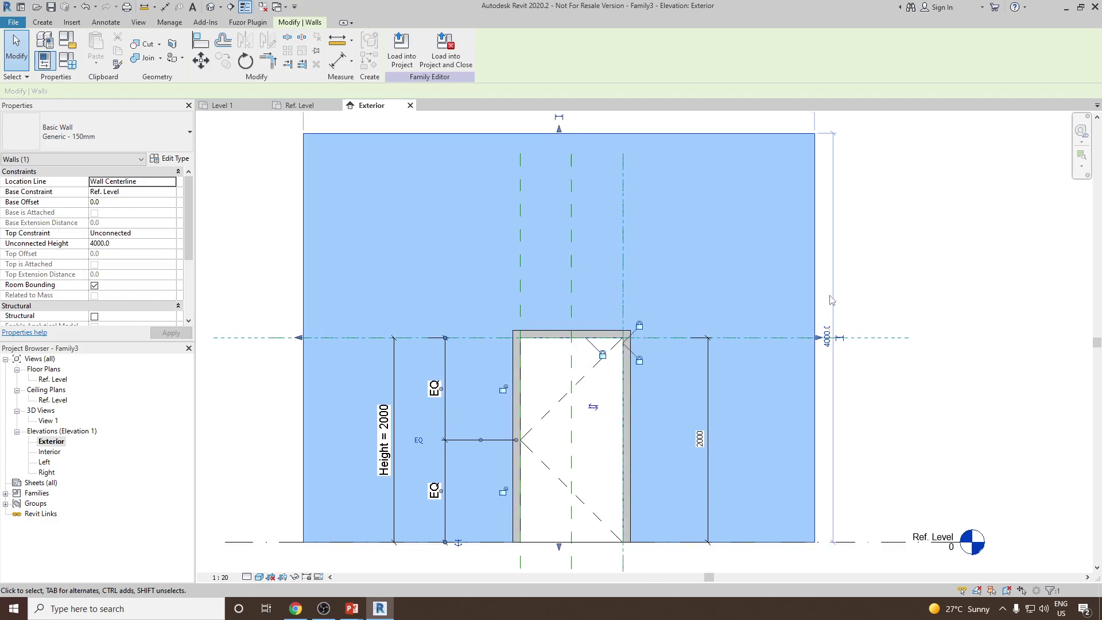
scroll(774, 285, down, 1)
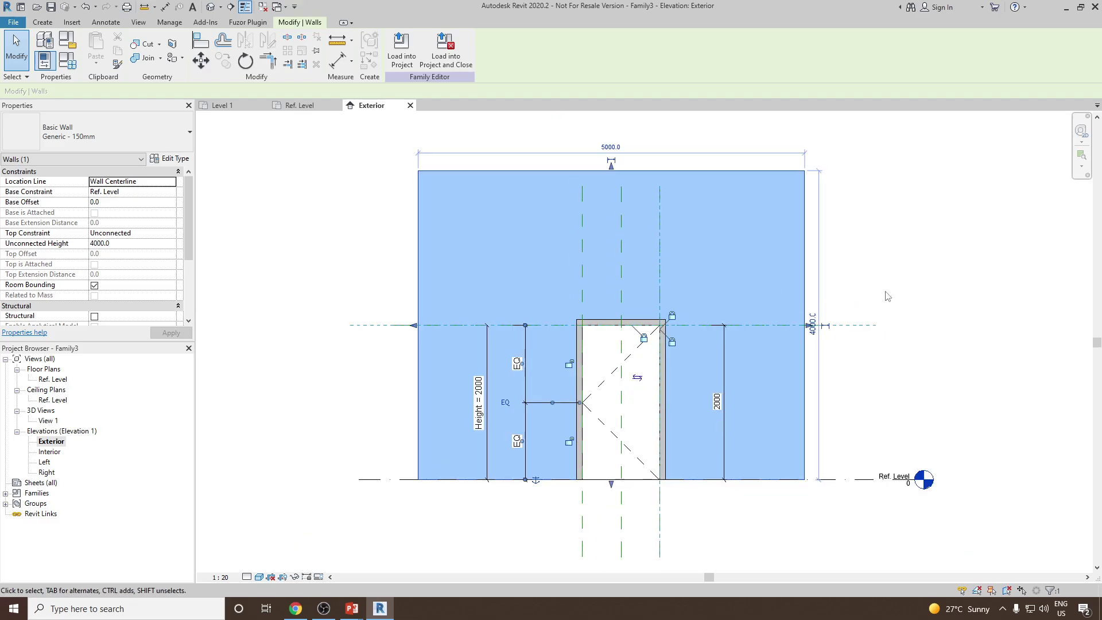
key(Escape)
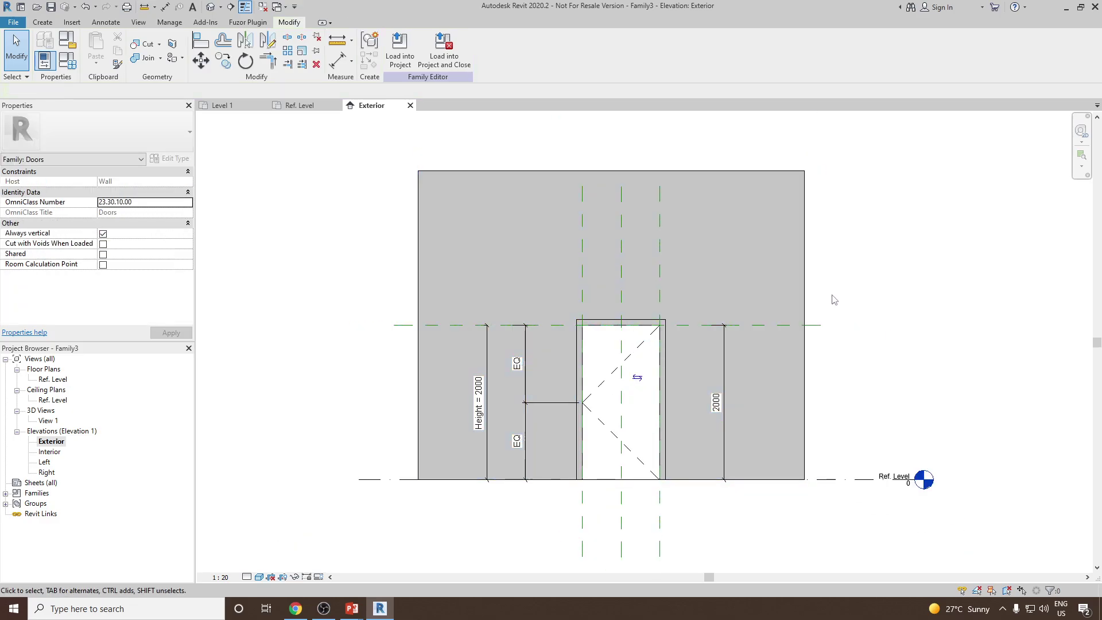
scroll(683, 375, up, 1)
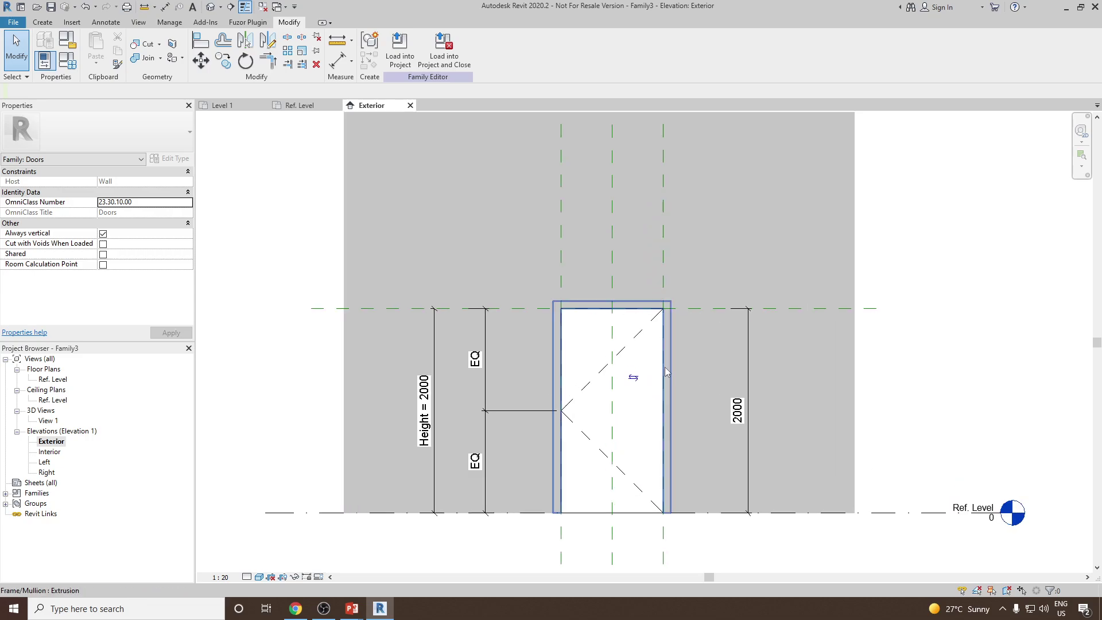
click(212, 7)
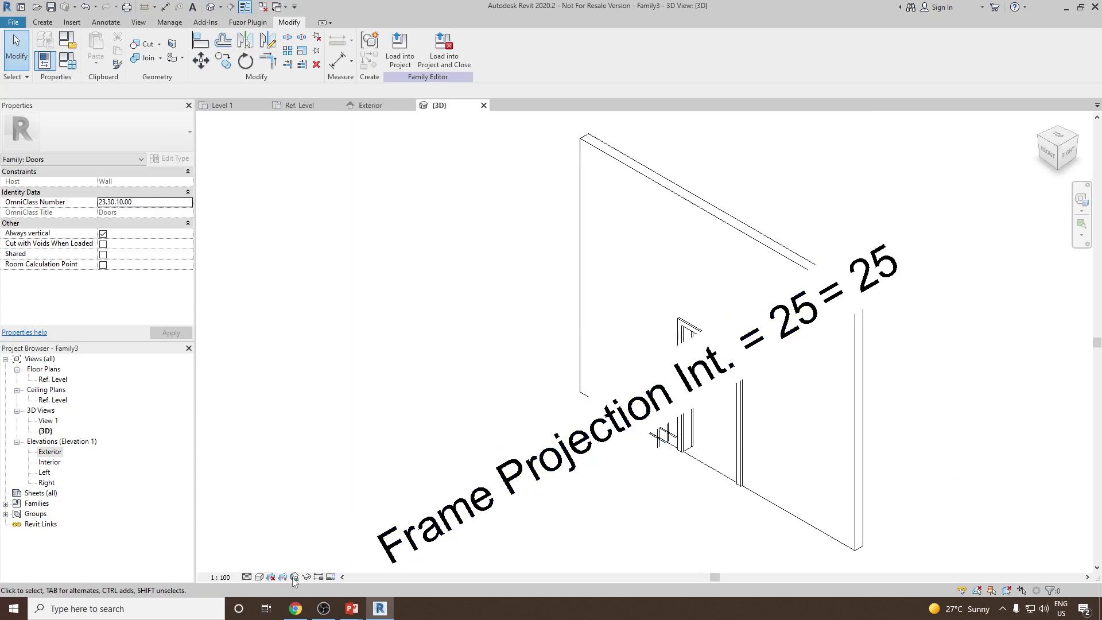
Set the 3D view to Shaded display at 1 : 10 scale.
click(259, 576)
click(279, 530)
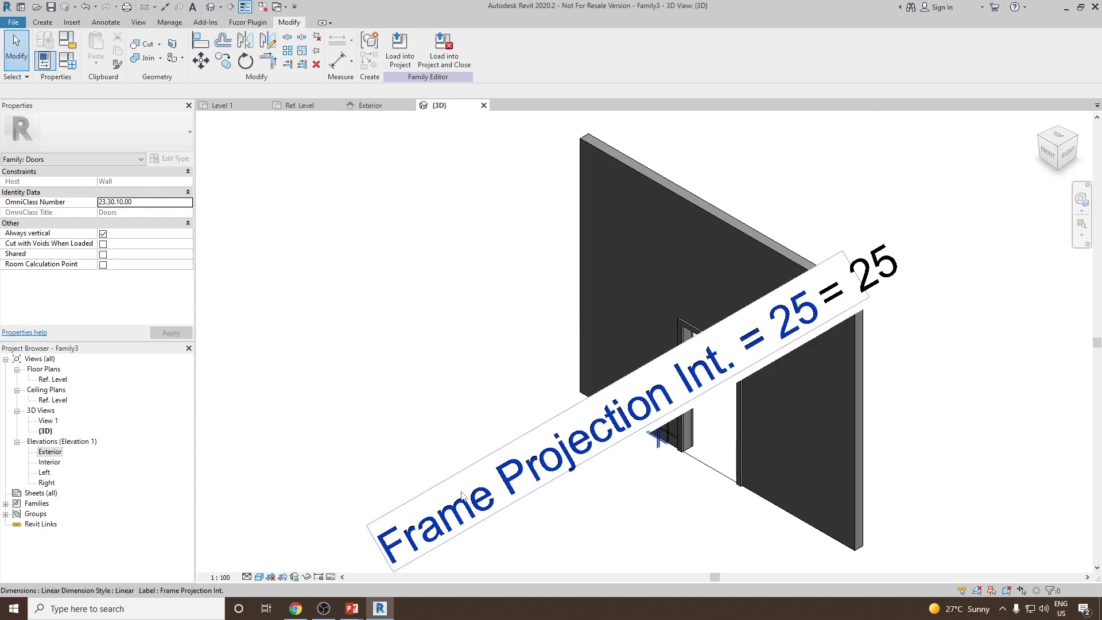
scroll(462, 495, down, 1)
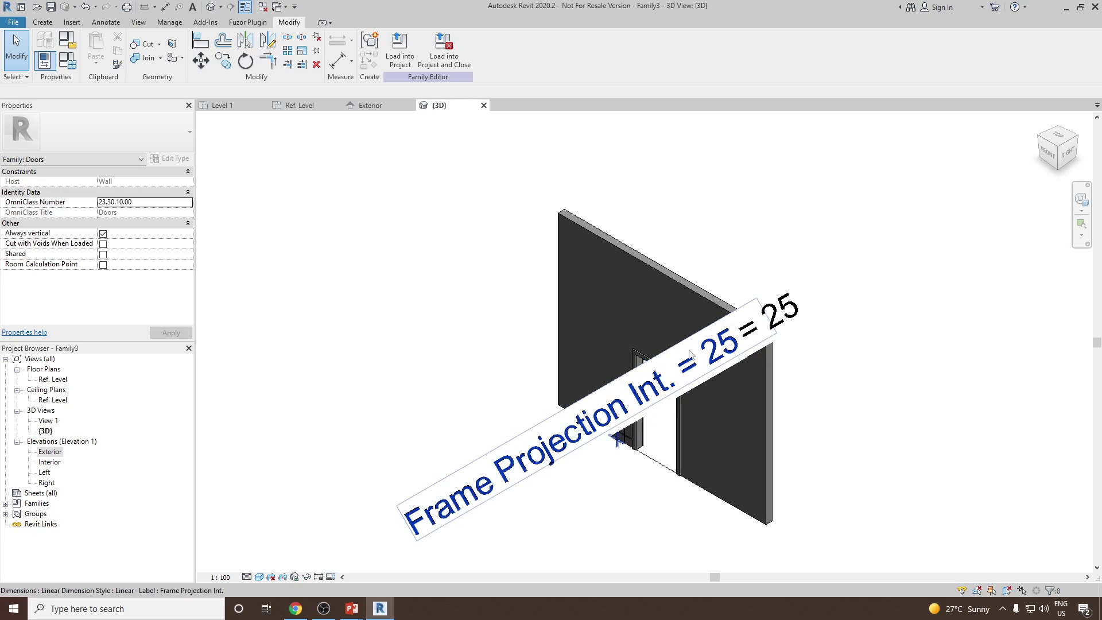
click(224, 578)
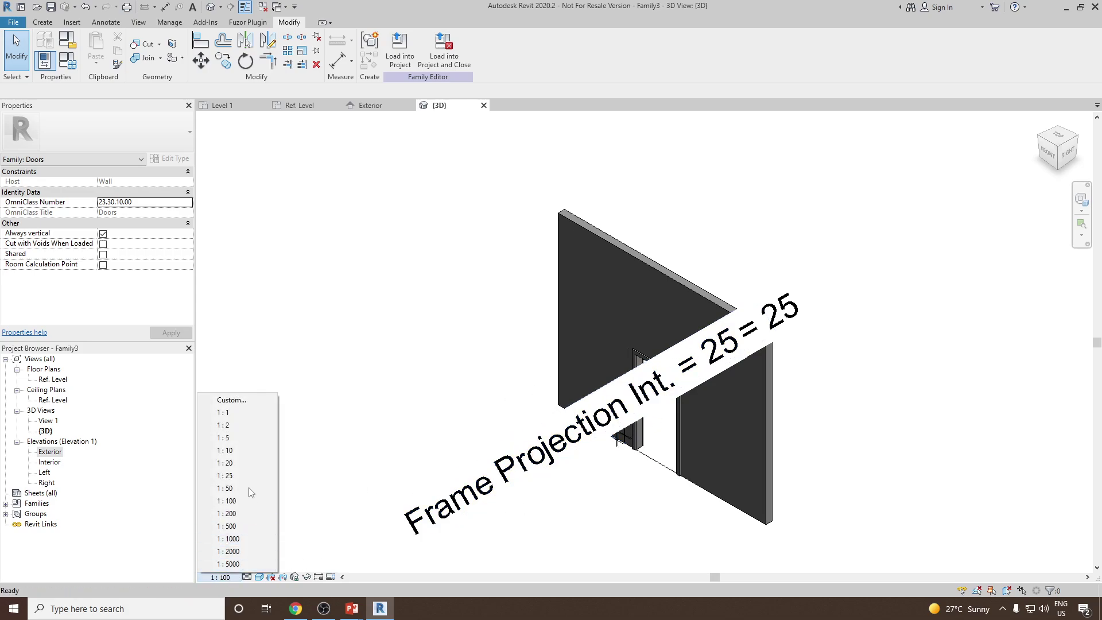
click(246, 451)
scroll(625, 445, up, 3)
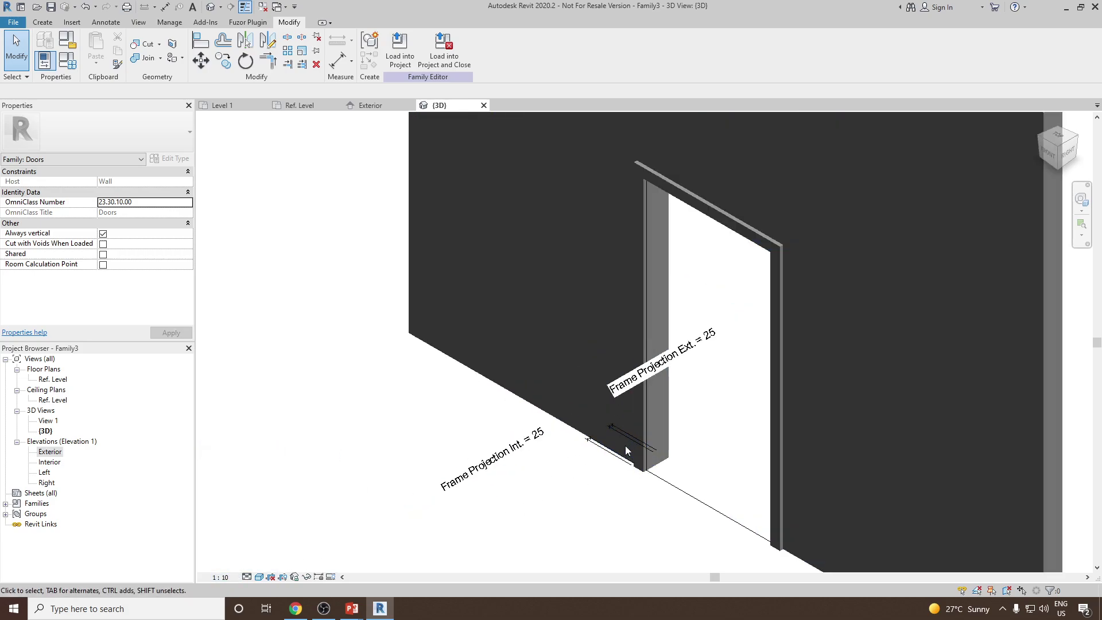
scroll(670, 409, down, 1)
Orbit to a front-right angle and select the door frame extrusion to inspect it.
shift+middle_drag(670, 408, 568, 442)
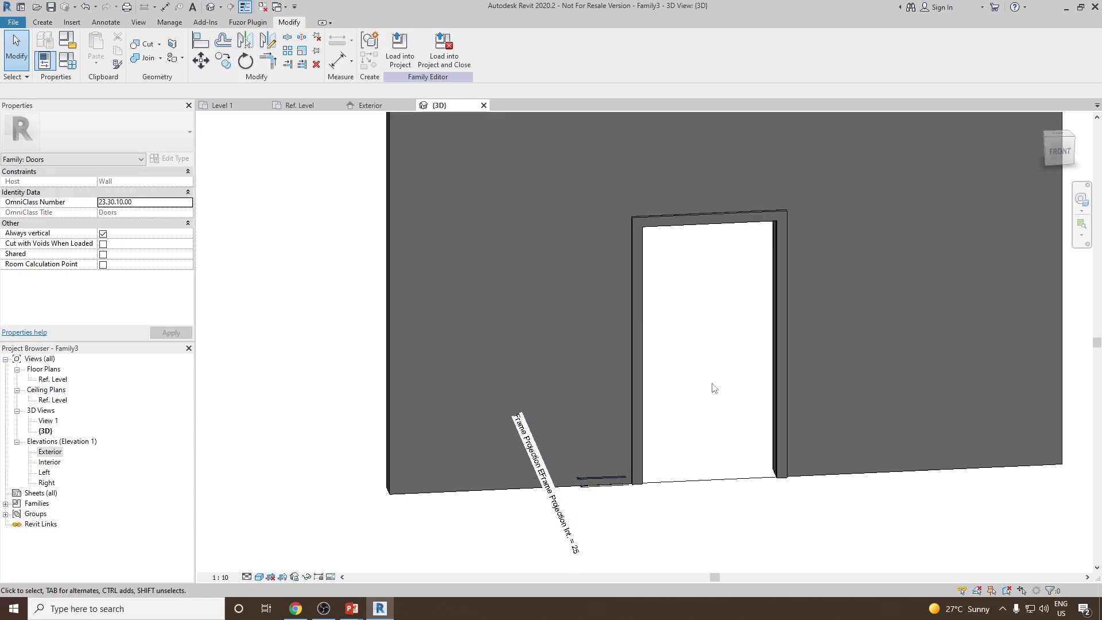
shift+middle_drag(714, 389, 908, 346)
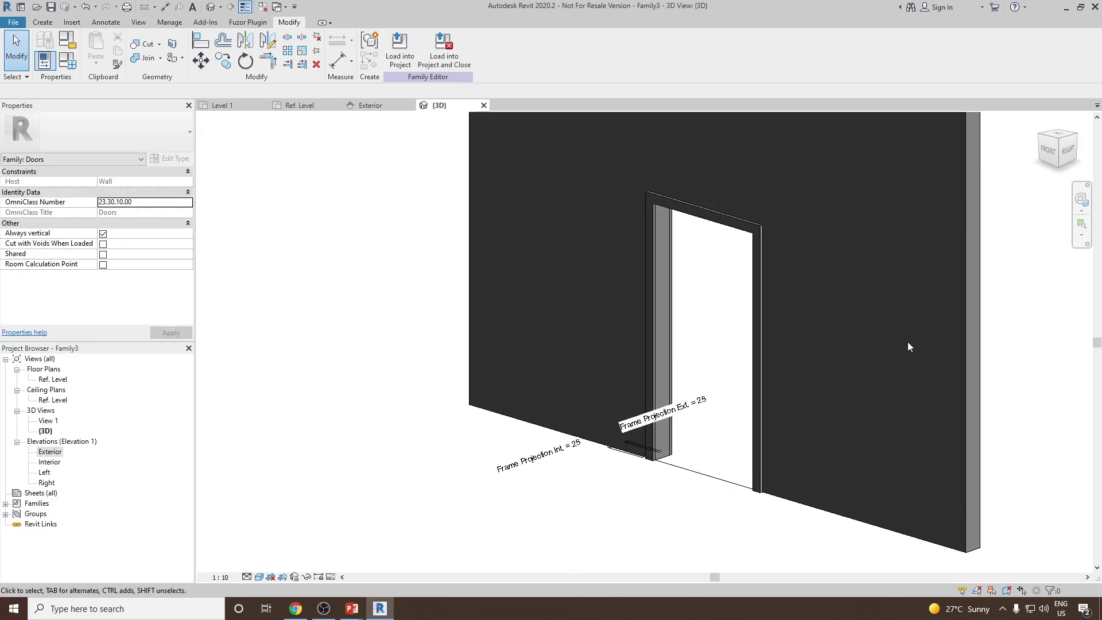
click(967, 328)
click(746, 274)
click(746, 274)
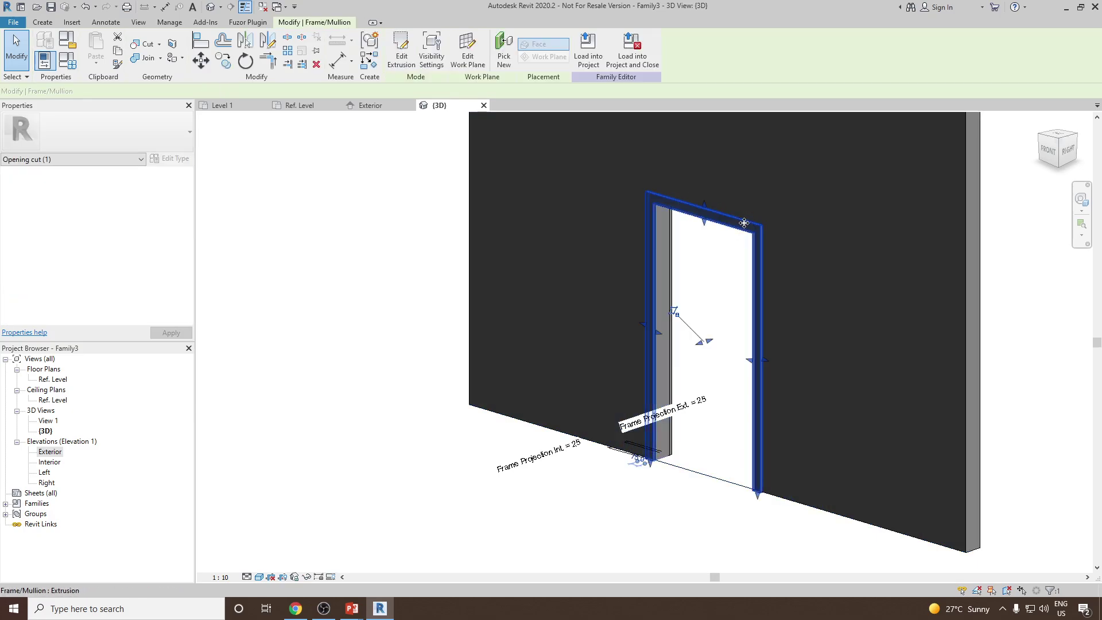
shift+middle_drag(744, 222, 745, 330)
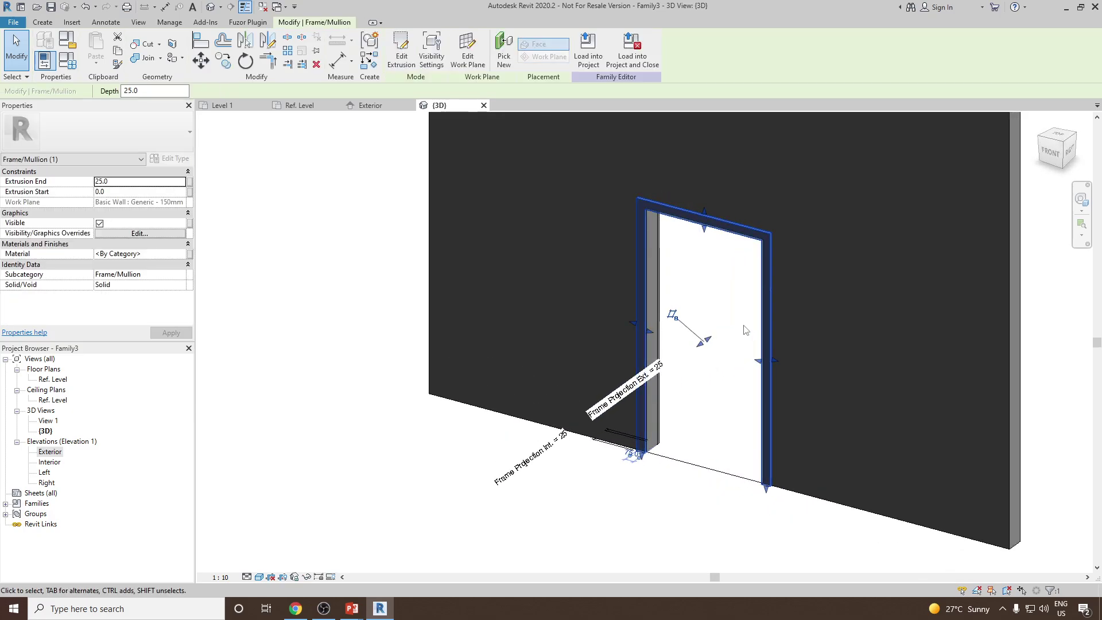
click(745, 330)
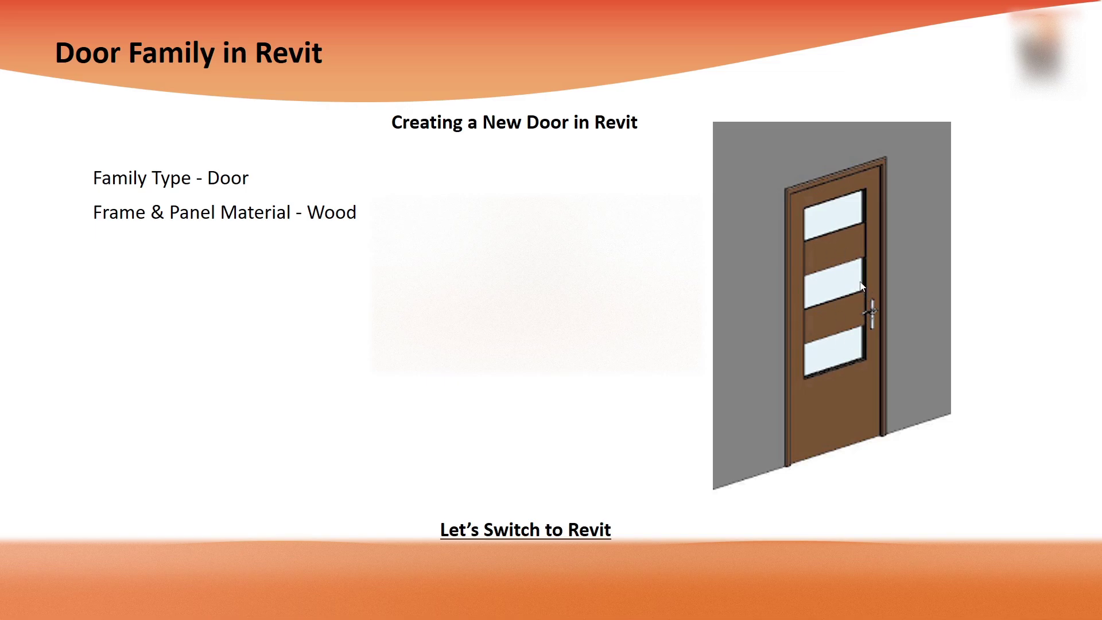
Leave the target-door slide and return to Revit's shaded 3D door view.
key(alt+Tab)
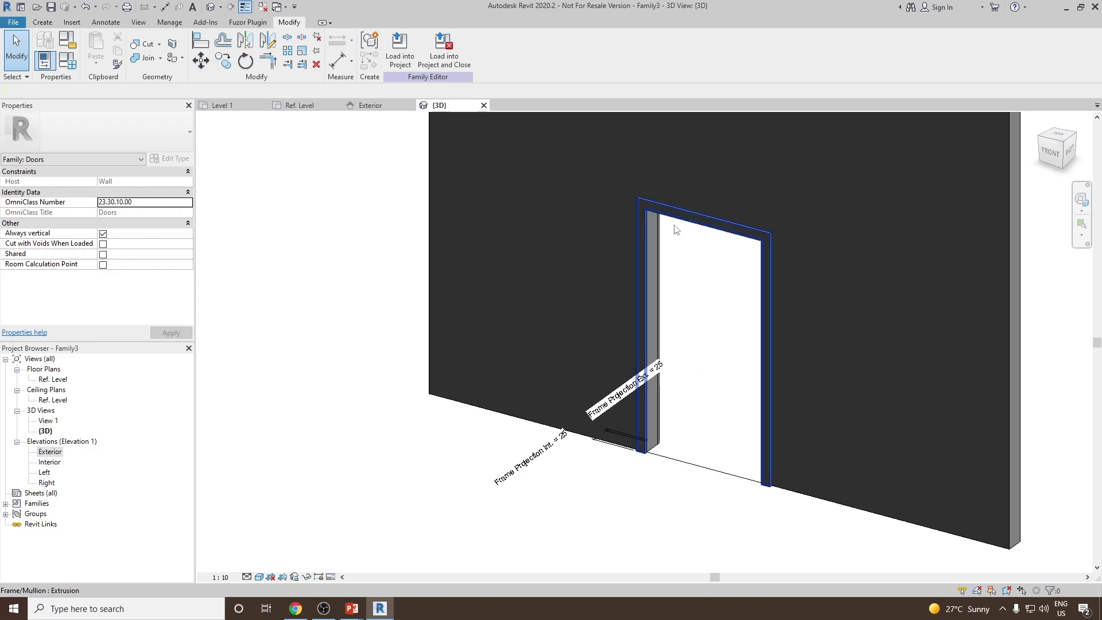
In the Exterior elevation, sketch a rectangle corner to corner across the door opening and finish it as a 250-deep solid extrusion.
shift+middle_drag(676, 230, 702, 333)
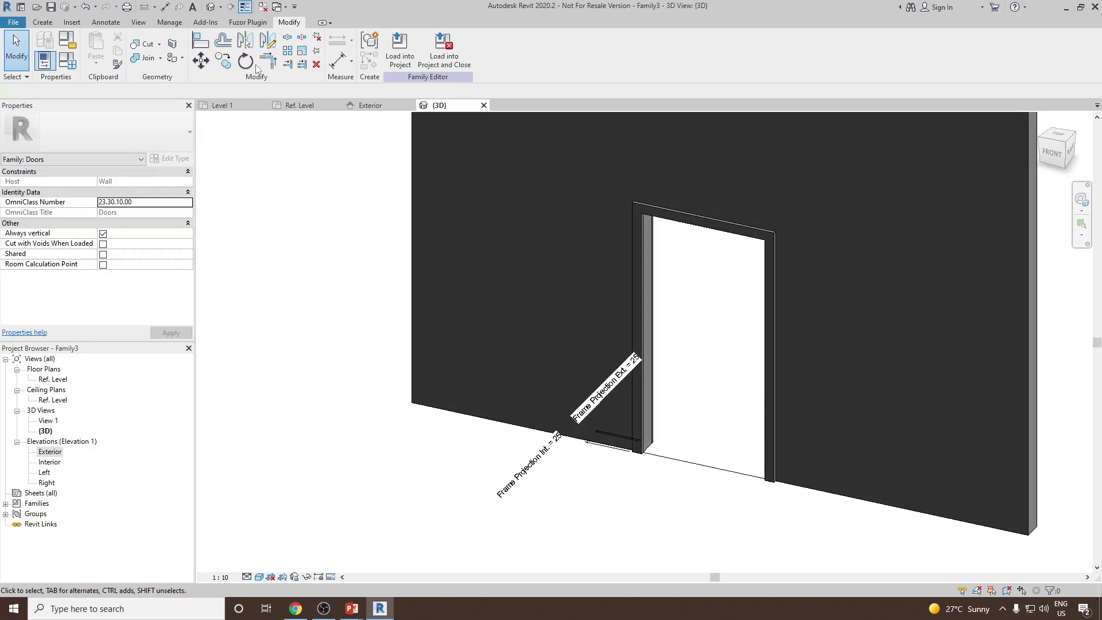
double_click(57, 453)
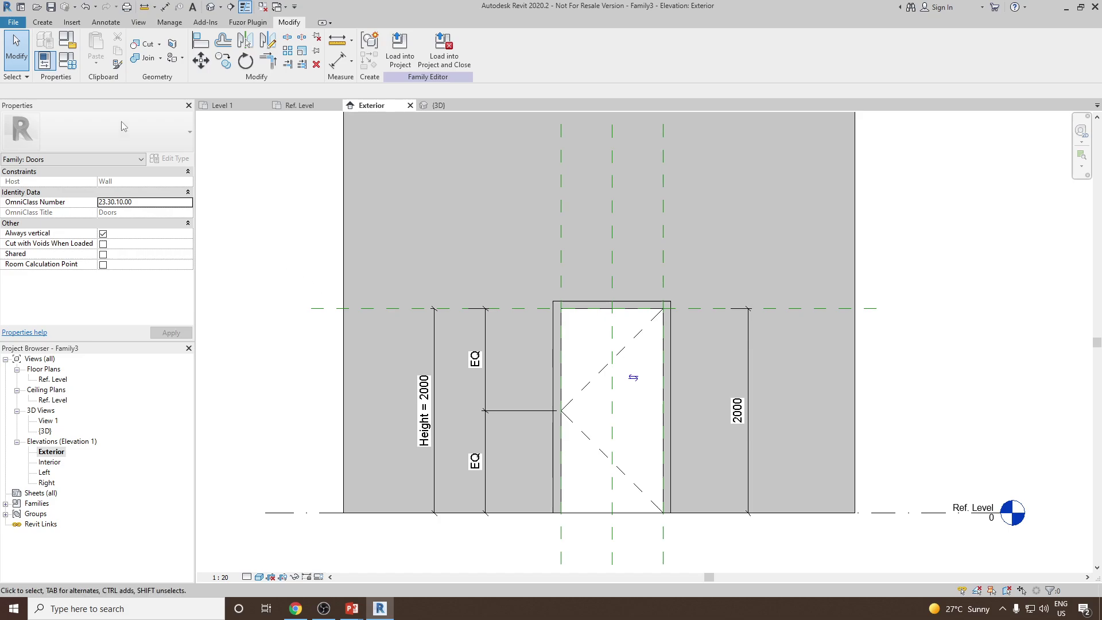
click(44, 23)
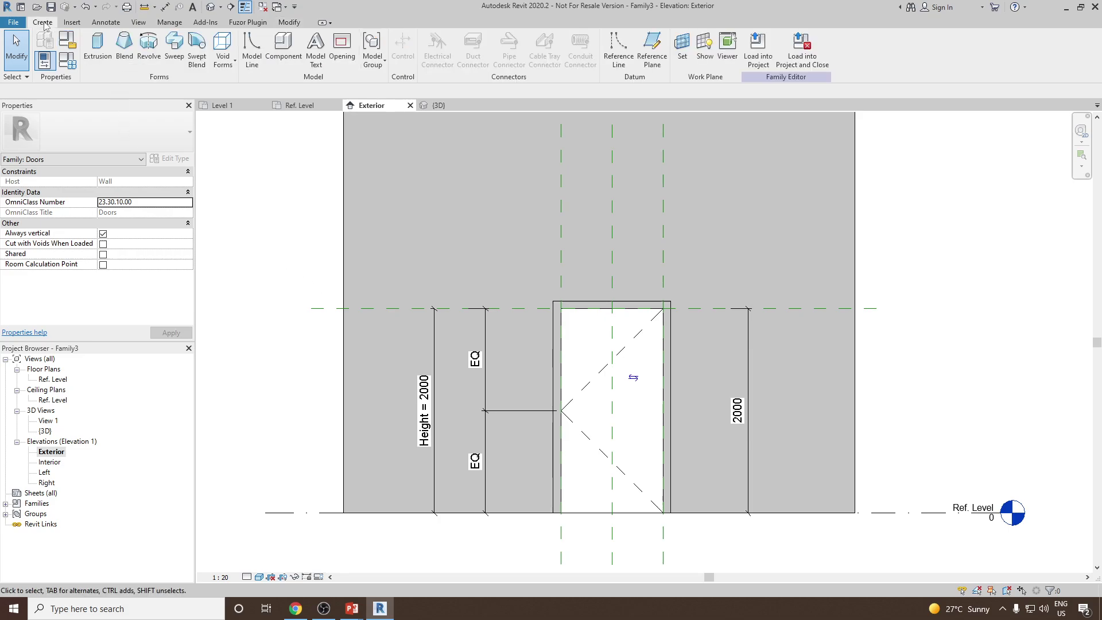
click(102, 45)
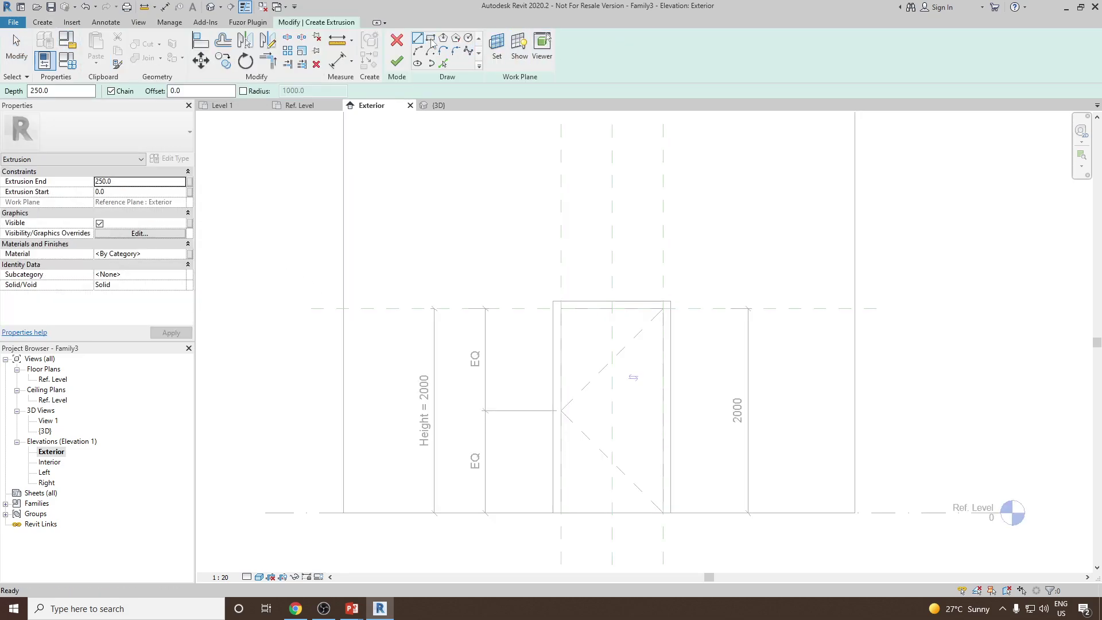
click(432, 41)
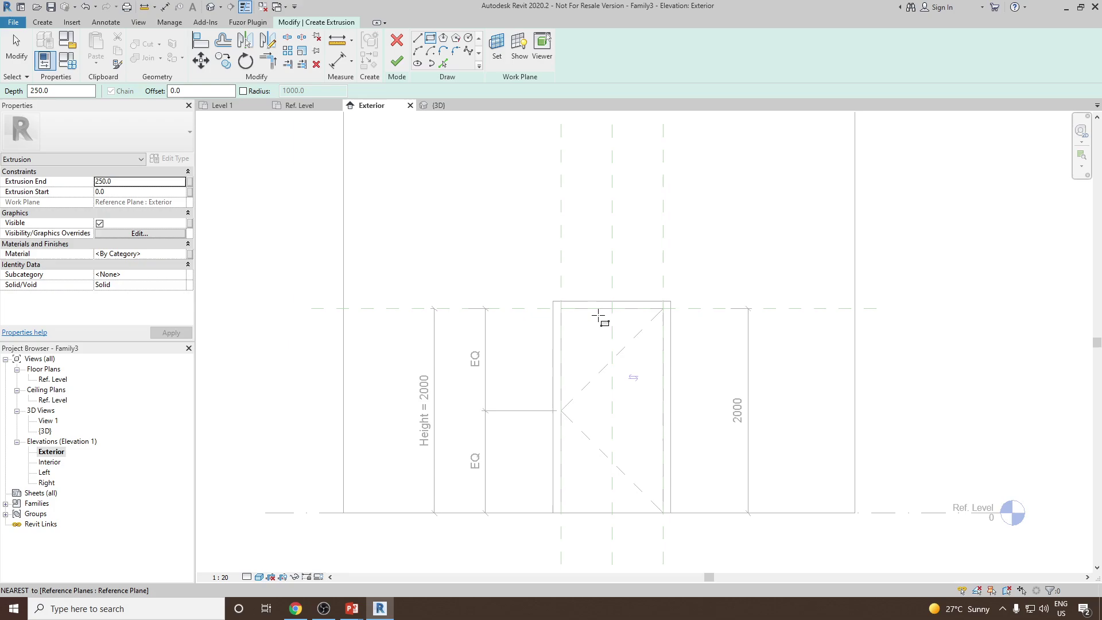
click(561, 309)
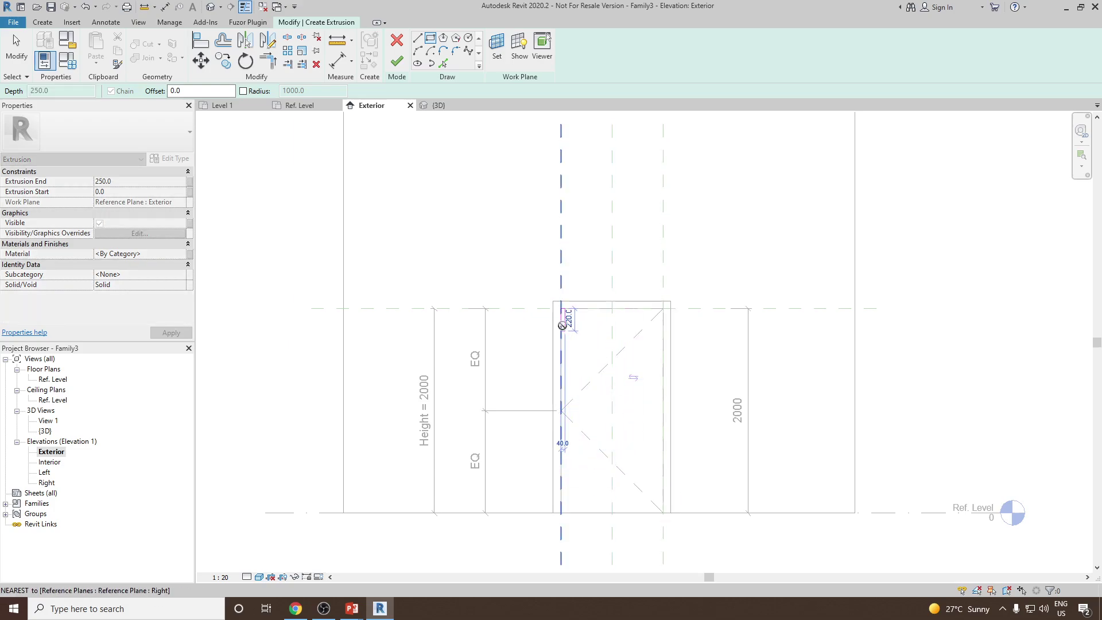
click(664, 512)
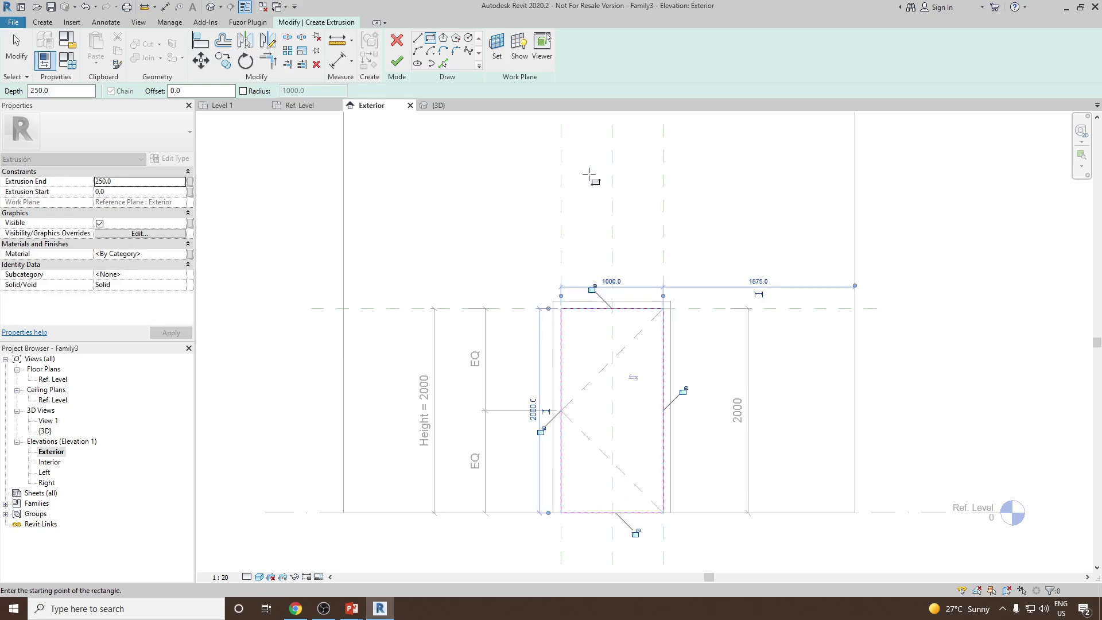
click(399, 59)
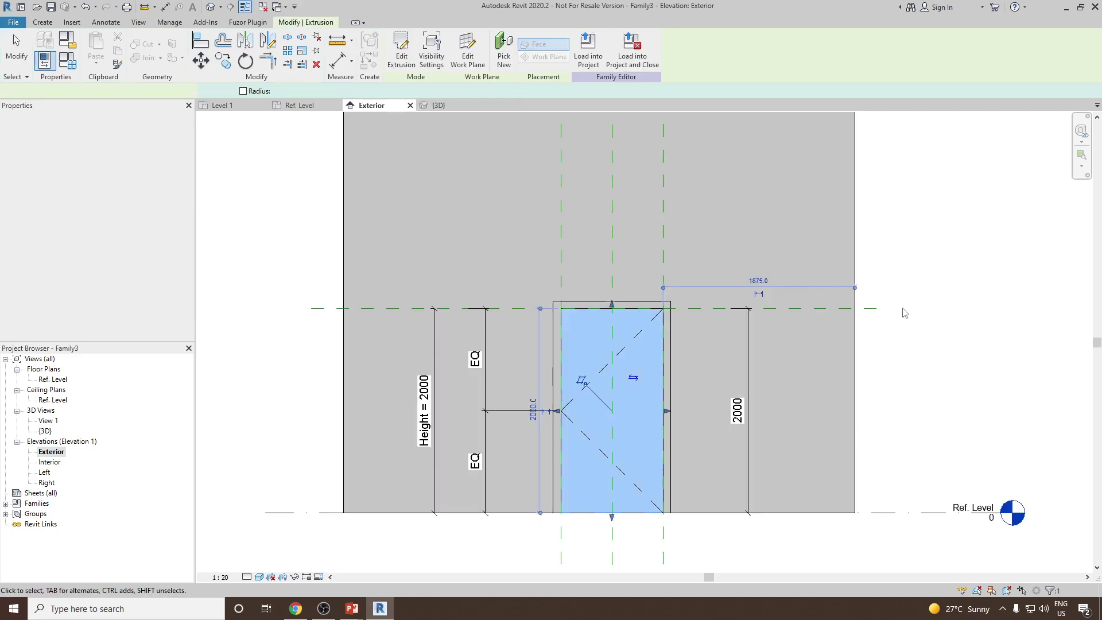
In the default 3D view, set the frame extrusion's Extrusion End to 50.0.
click(211, 6)
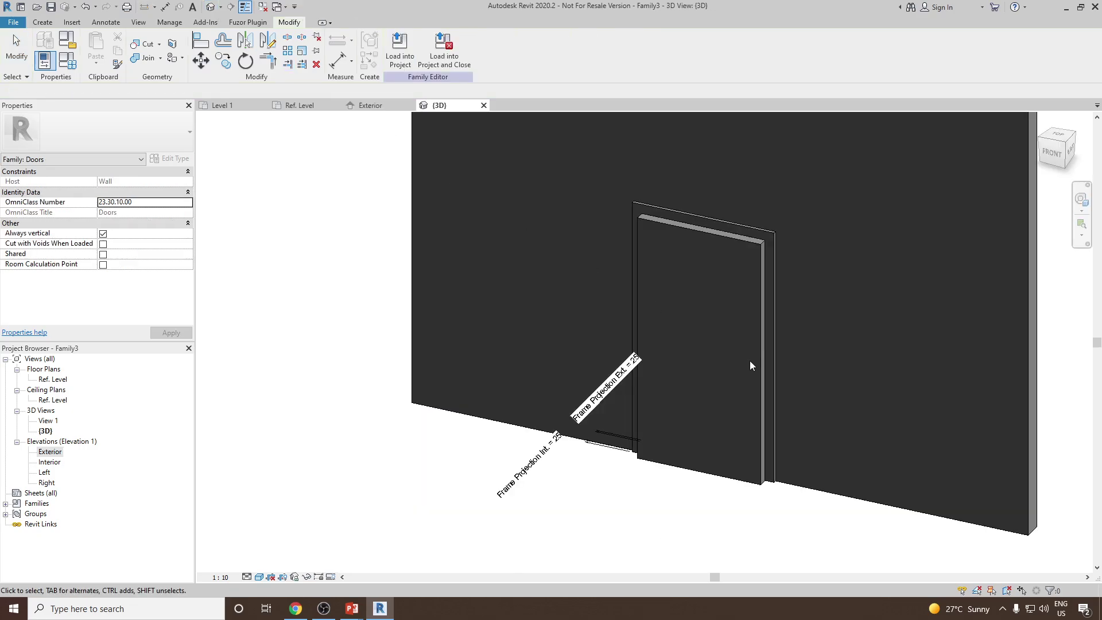
shift+middle_drag(777, 350, 995, 309)
click(714, 268)
click(705, 301)
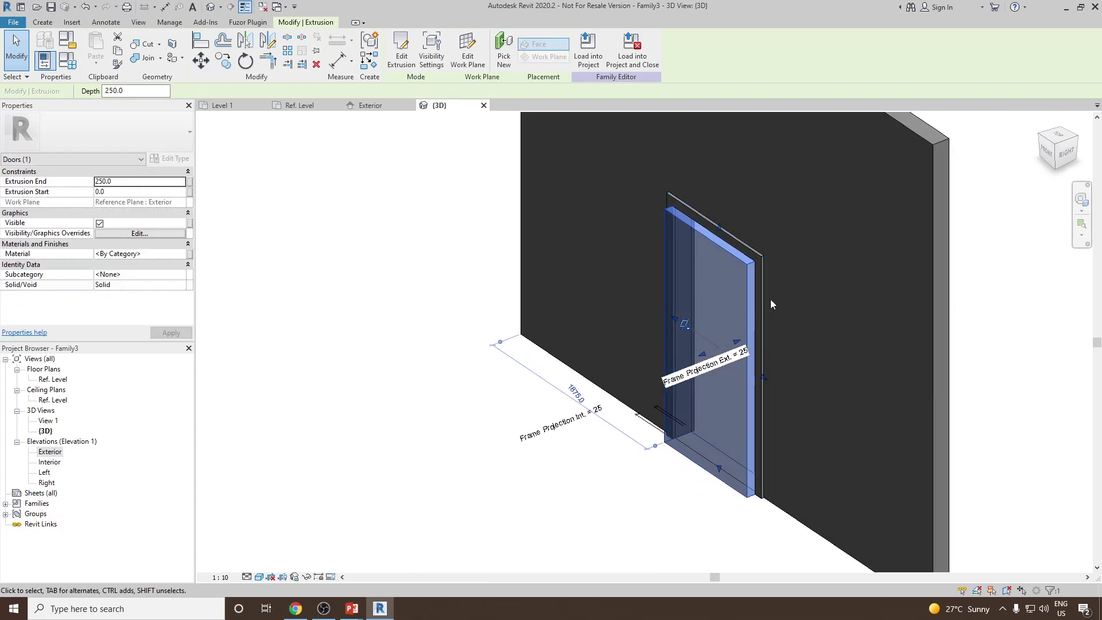
shift+middle_drag(770, 298, 717, 287)
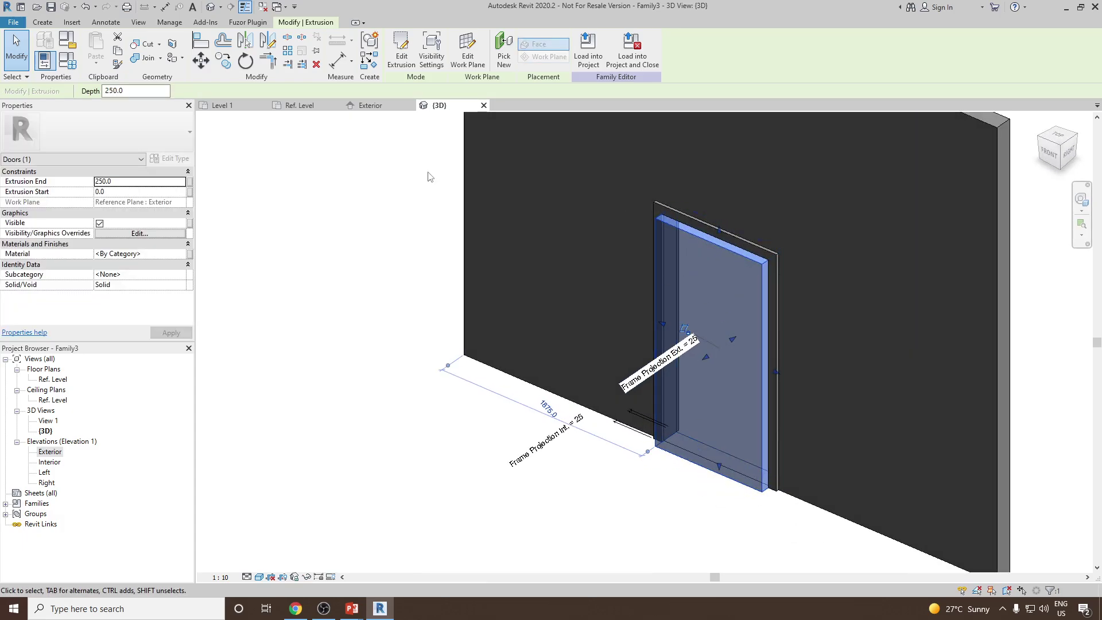
double_click(135, 182)
text(50.0)
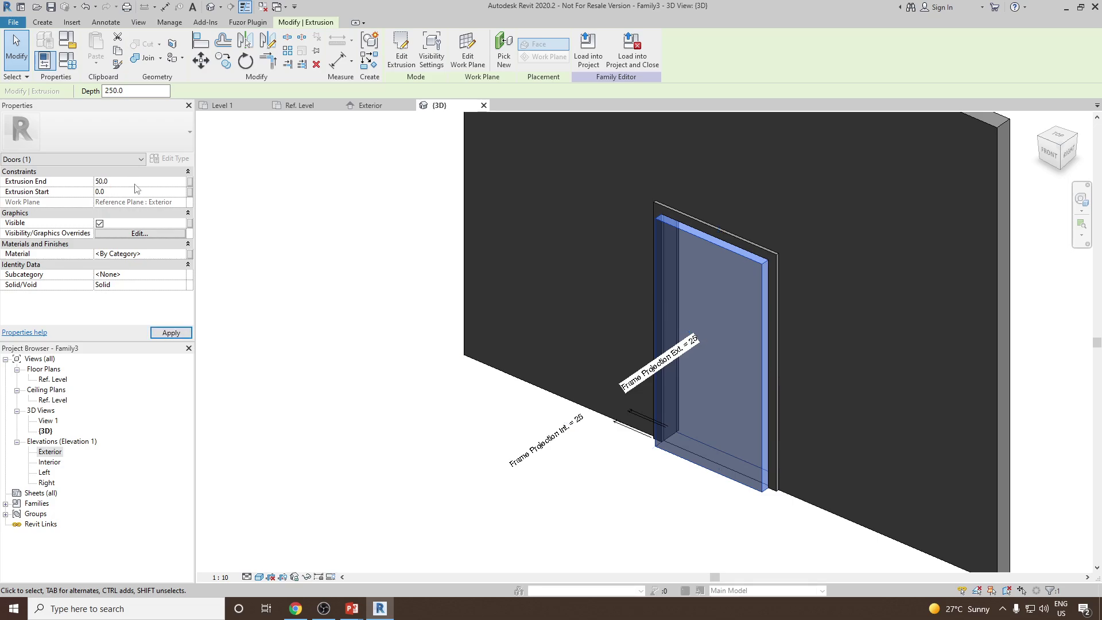
key(Return)
click(346, 320)
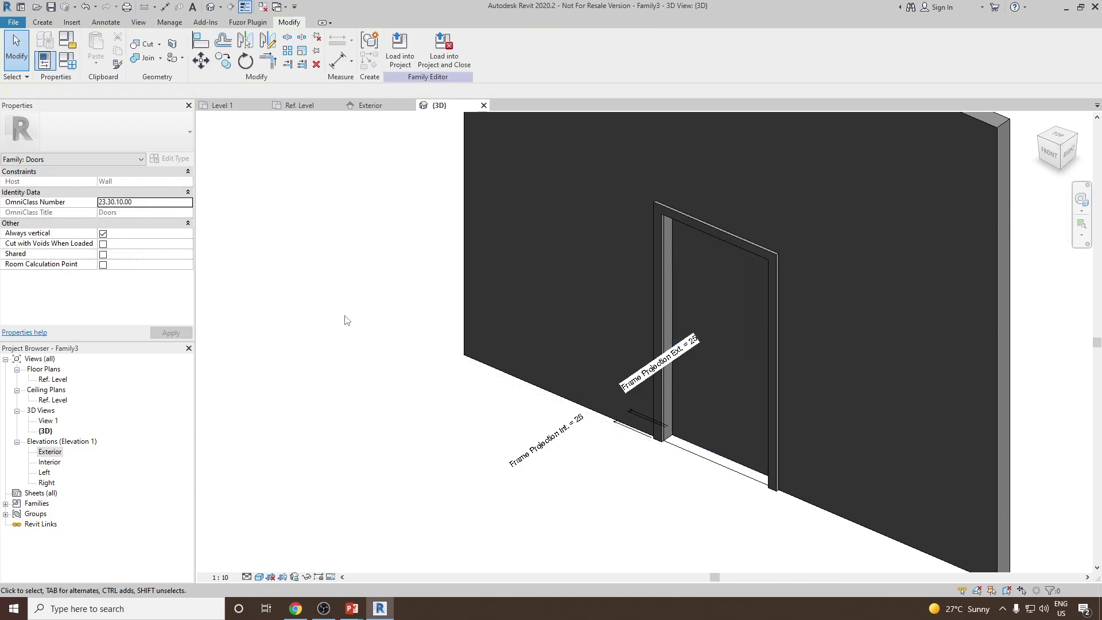
Orbit around the model to inspect the thinner 50-deep frame.
shift+middle_drag(749, 420, 848, 411)
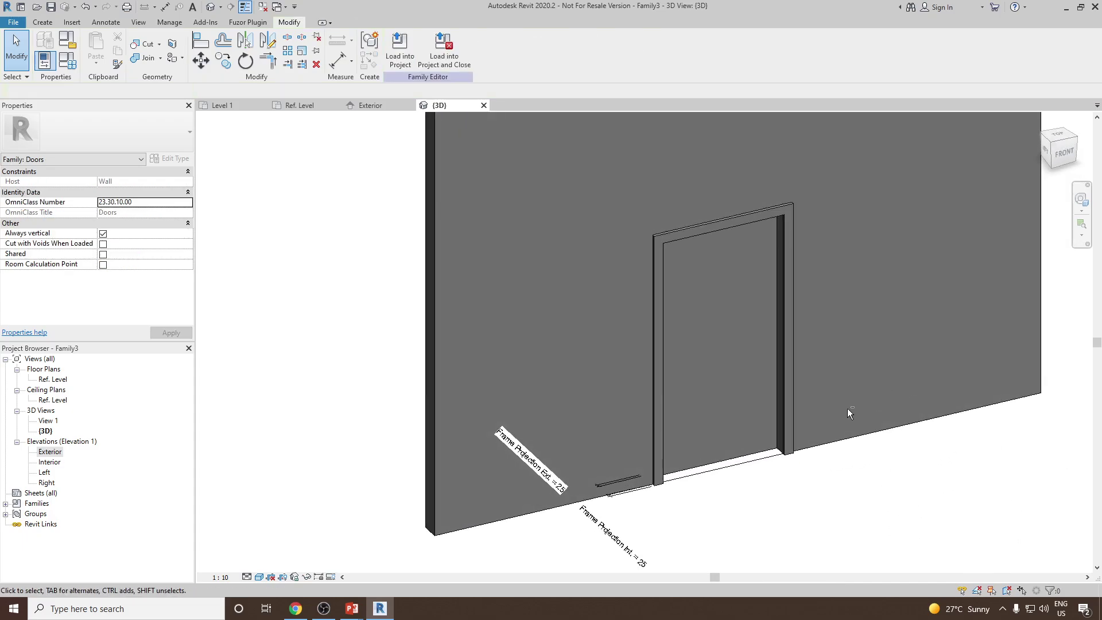
click(736, 456)
shift+middle_drag(736, 457, 827, 494)
click(817, 497)
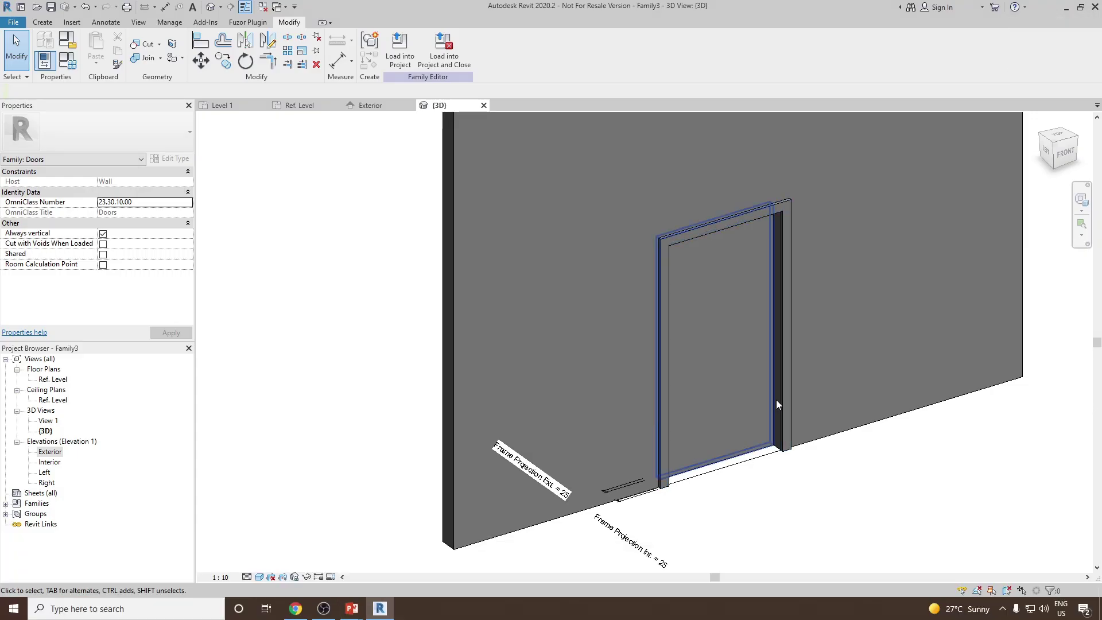
click(44, 26)
Set the work plane to the door frame face and view it from the front.
click(682, 51)
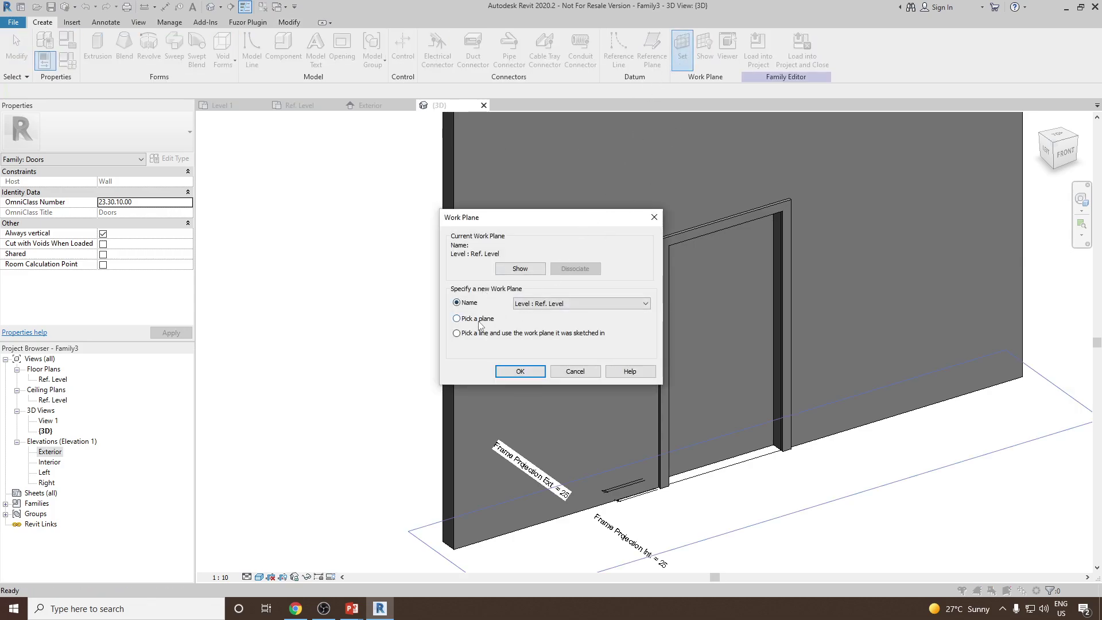
click(520, 371)
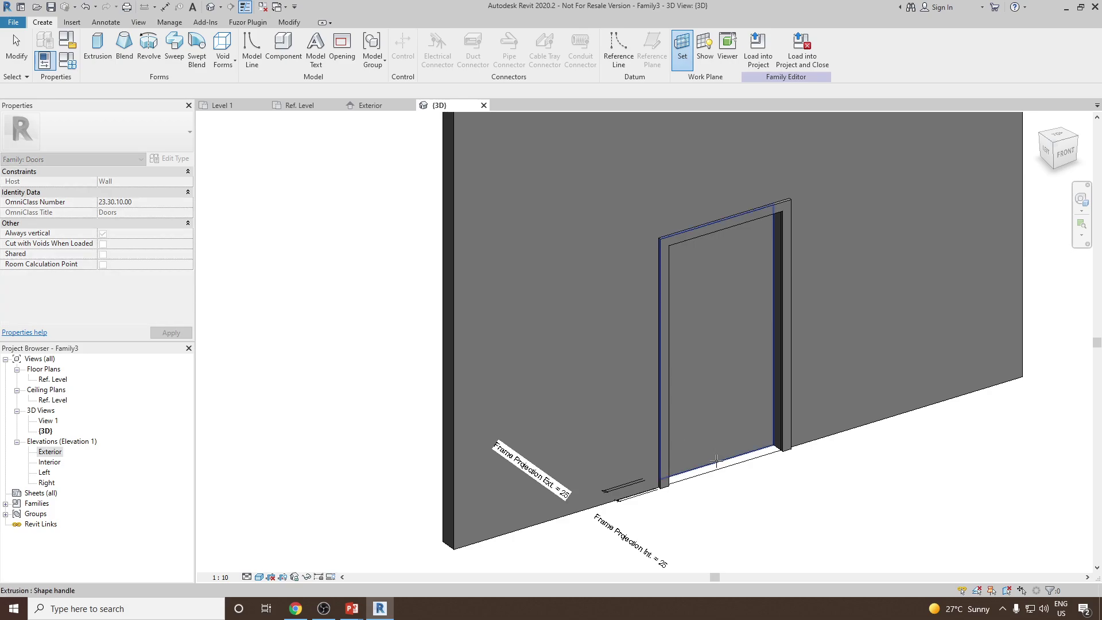
shift+middle_drag(720, 462, 742, 455)
click(741, 455)
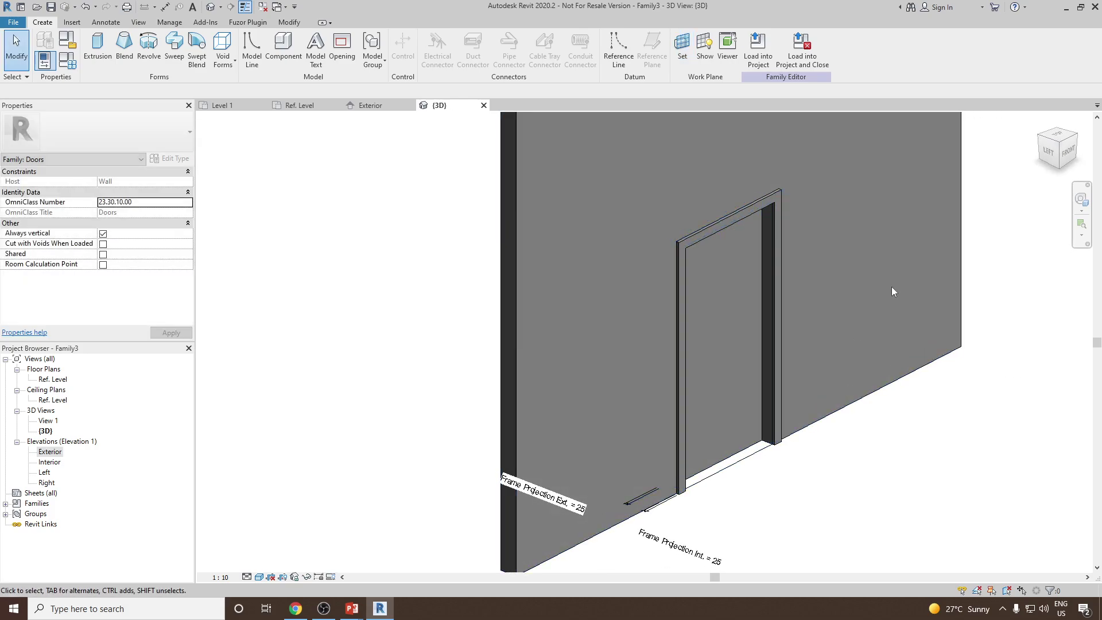
click(1061, 152)
scroll(701, 367, up, 5)
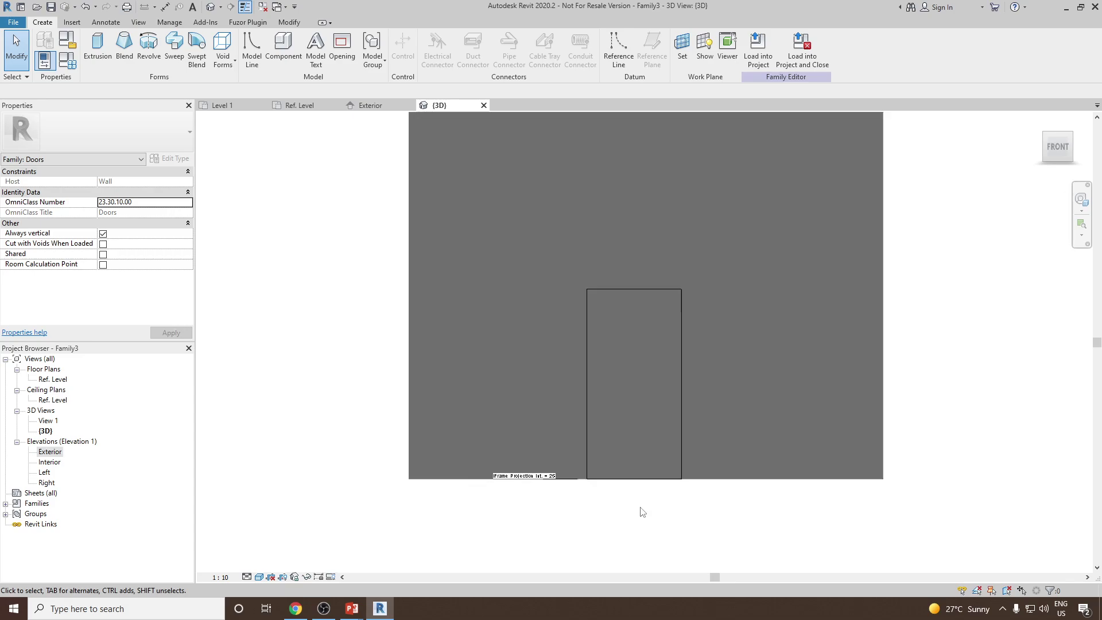
scroll(518, 280, down, 5)
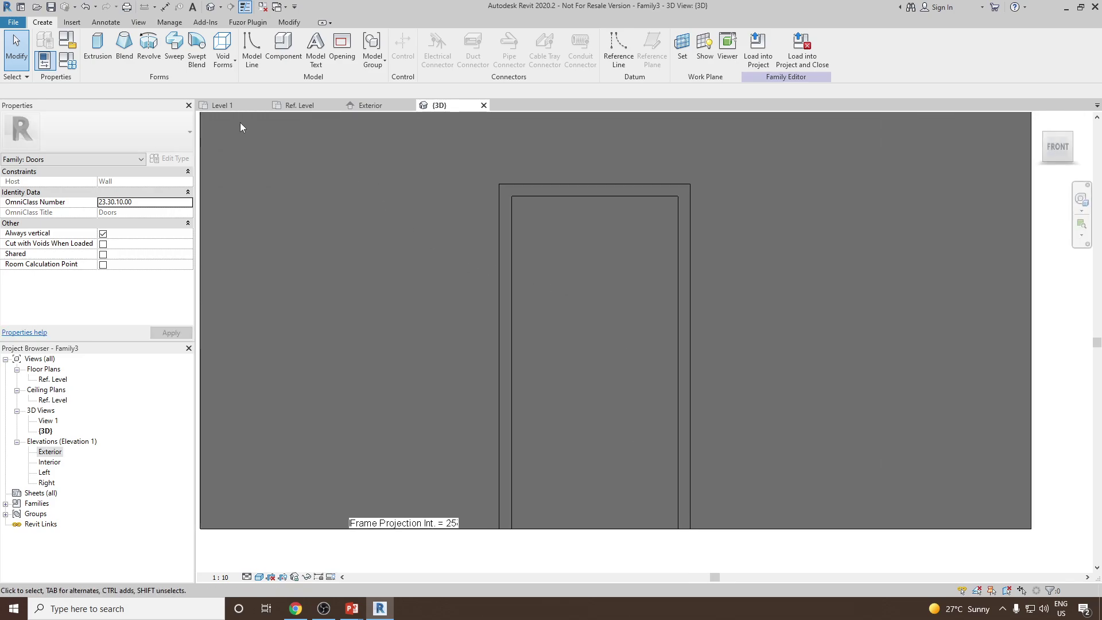
Start a void extrusion and sketch a rectangle inside the door opening.
click(222, 61)
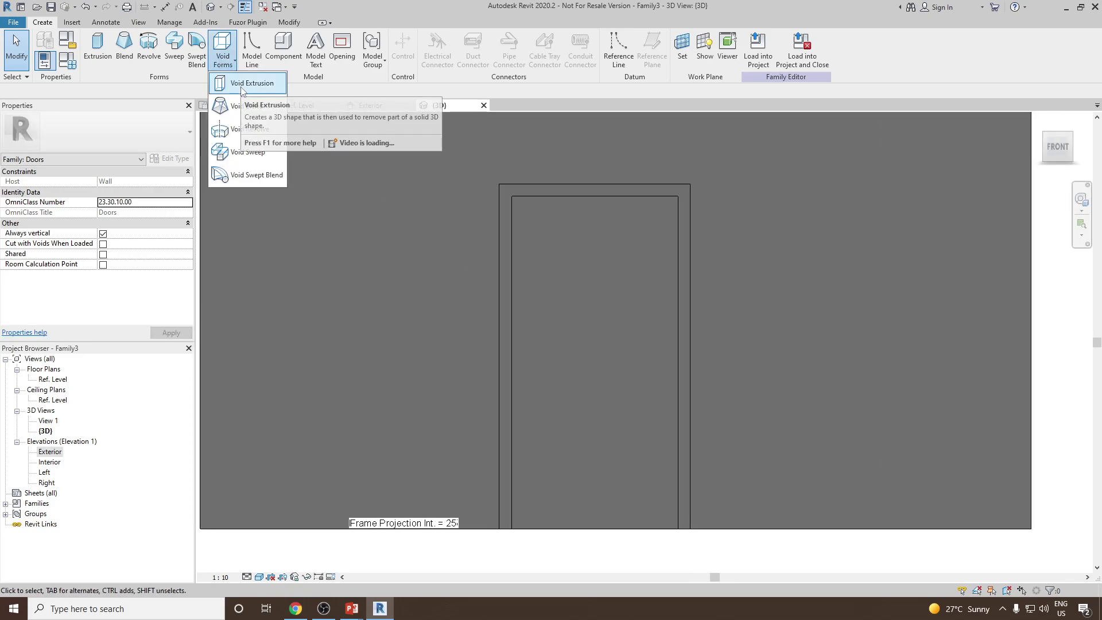
click(241, 88)
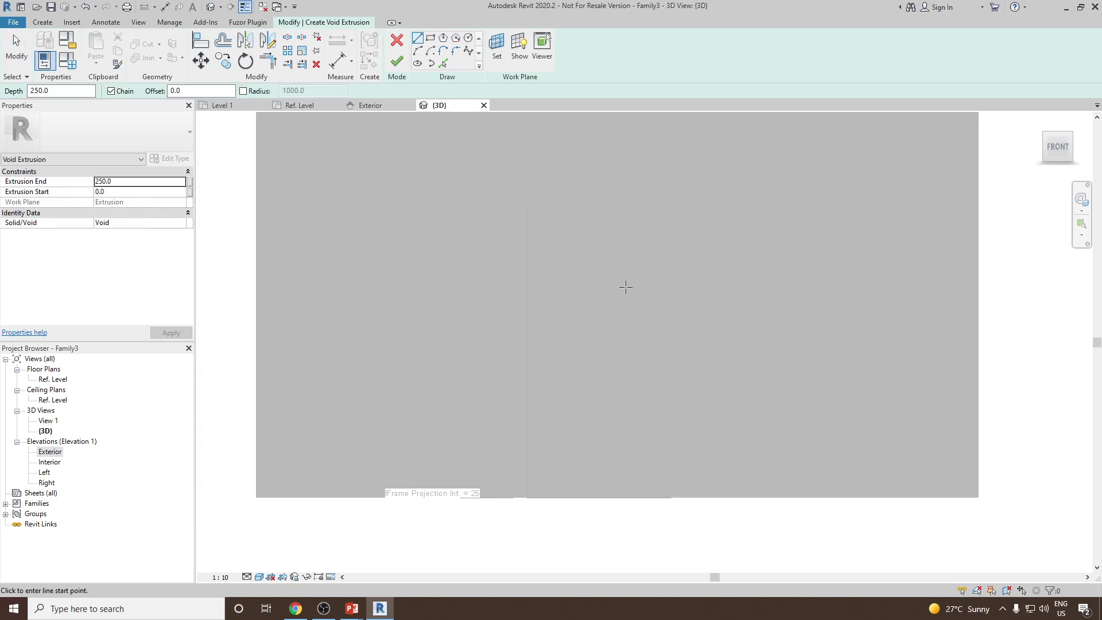
click(431, 39)
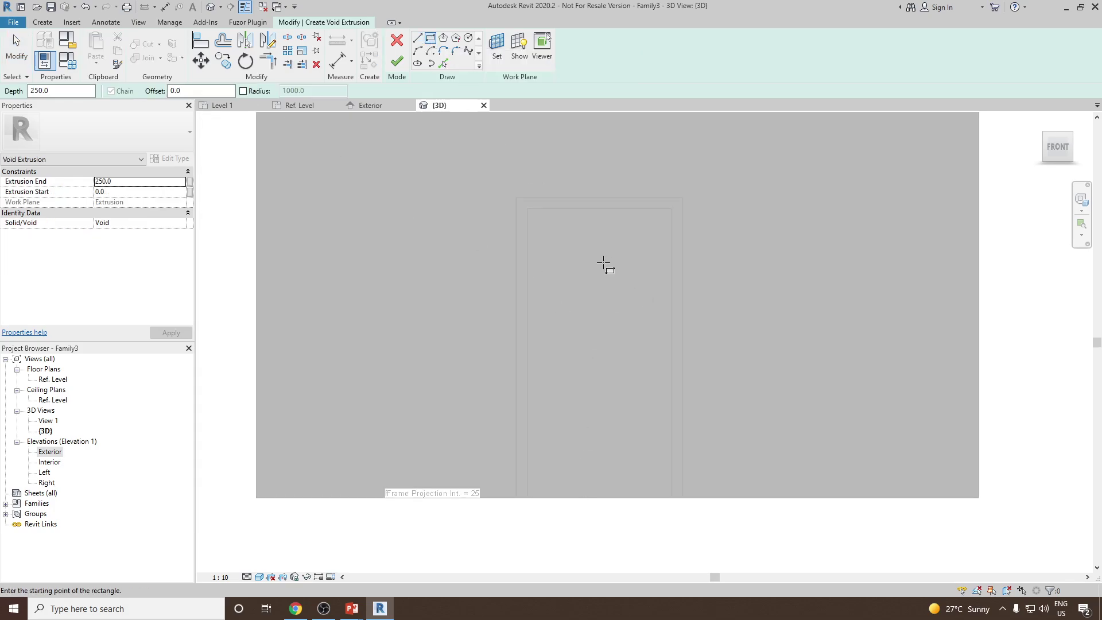
click(556, 243)
click(654, 411)
right_click(677, 160)
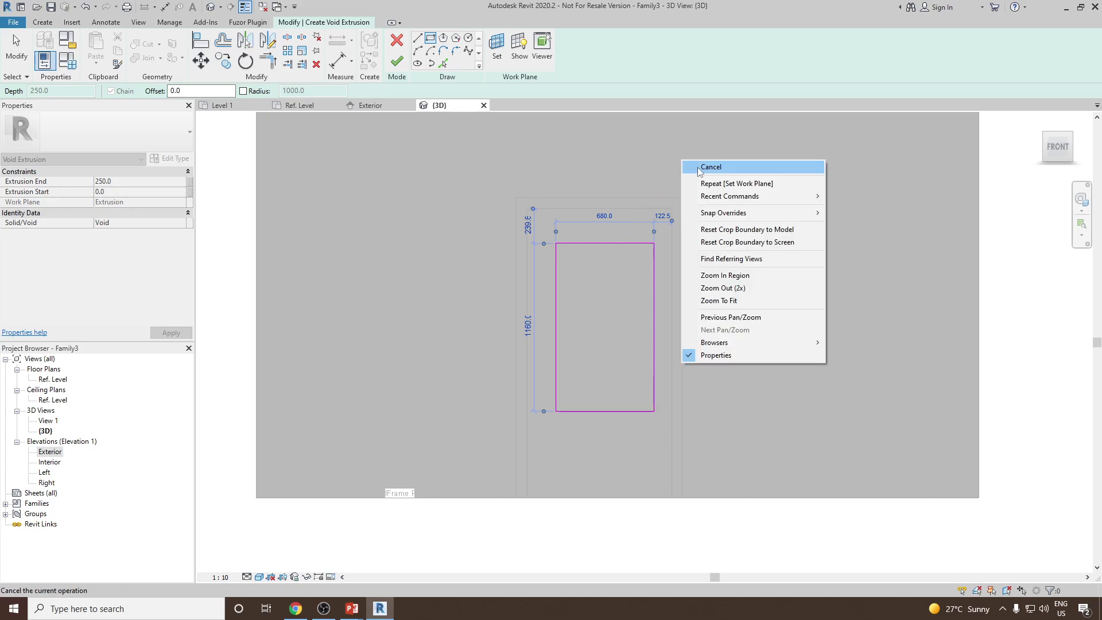
click(715, 176)
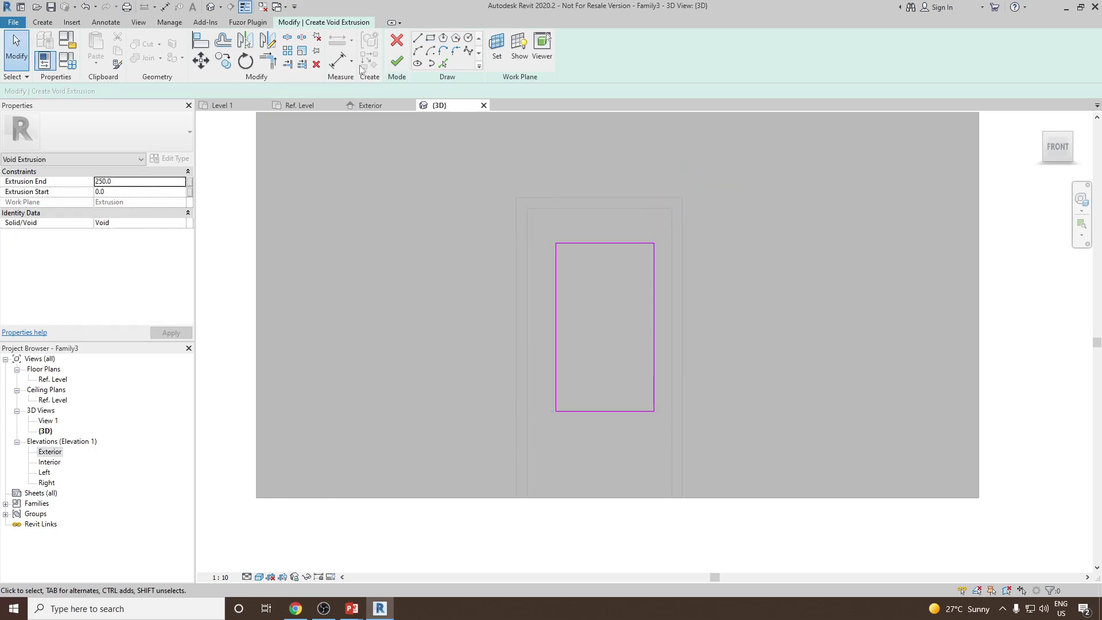
Set the void rectangle's left edge 200 from the frame.
click(555, 315)
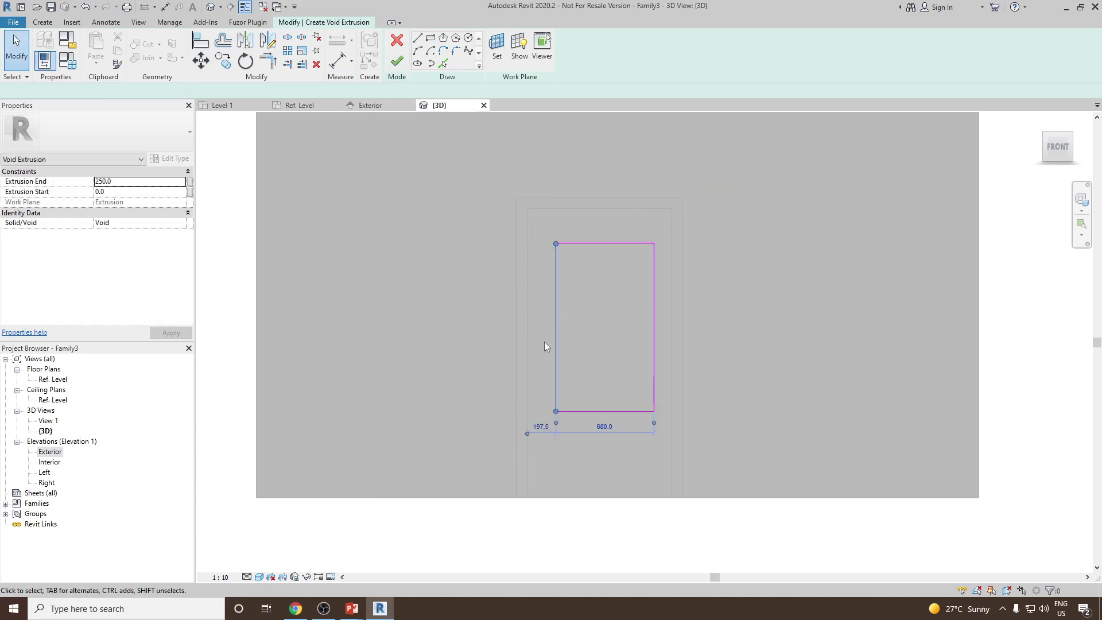
scroll(544, 344, up, 1)
click(540, 438)
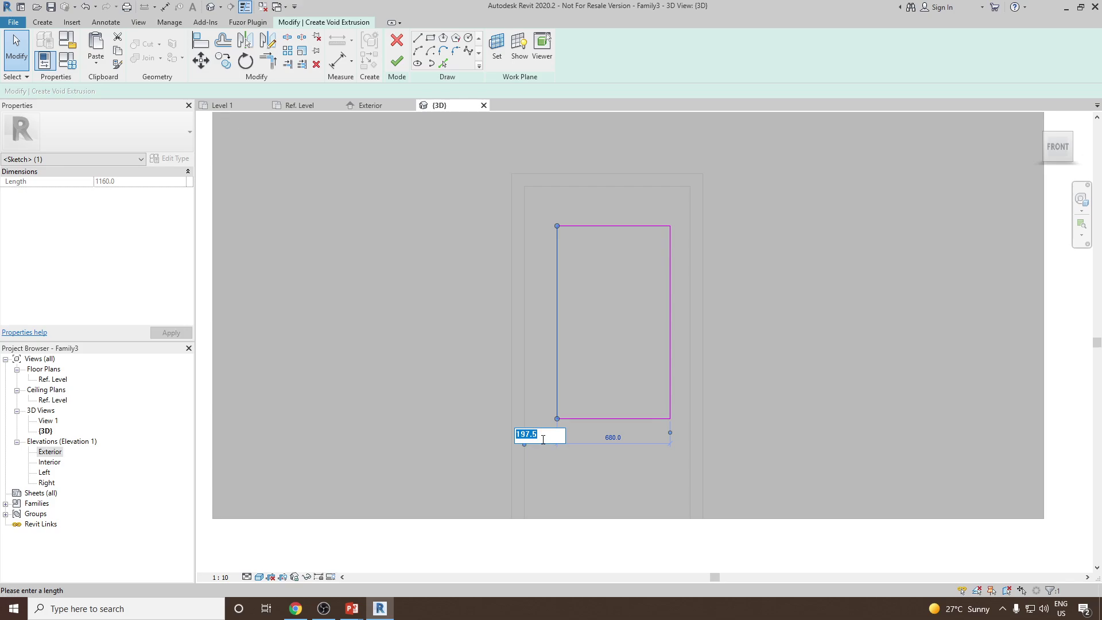
text(200)
key(Return)
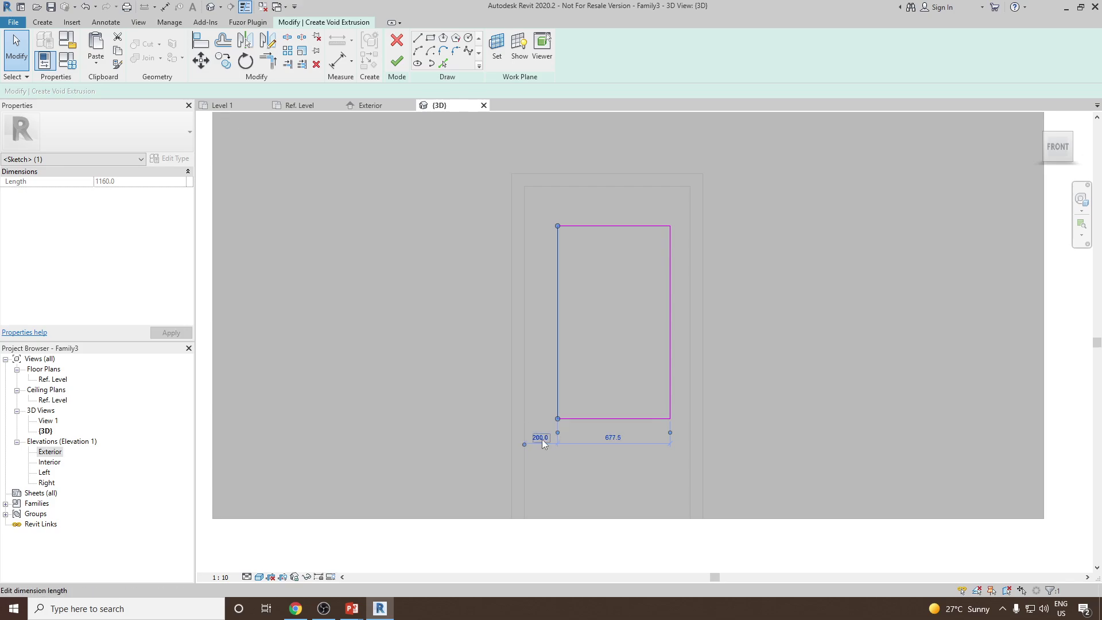
click(832, 426)
Set the right edge 200 from the frame and delete the extra 200 dimension.
click(339, 65)
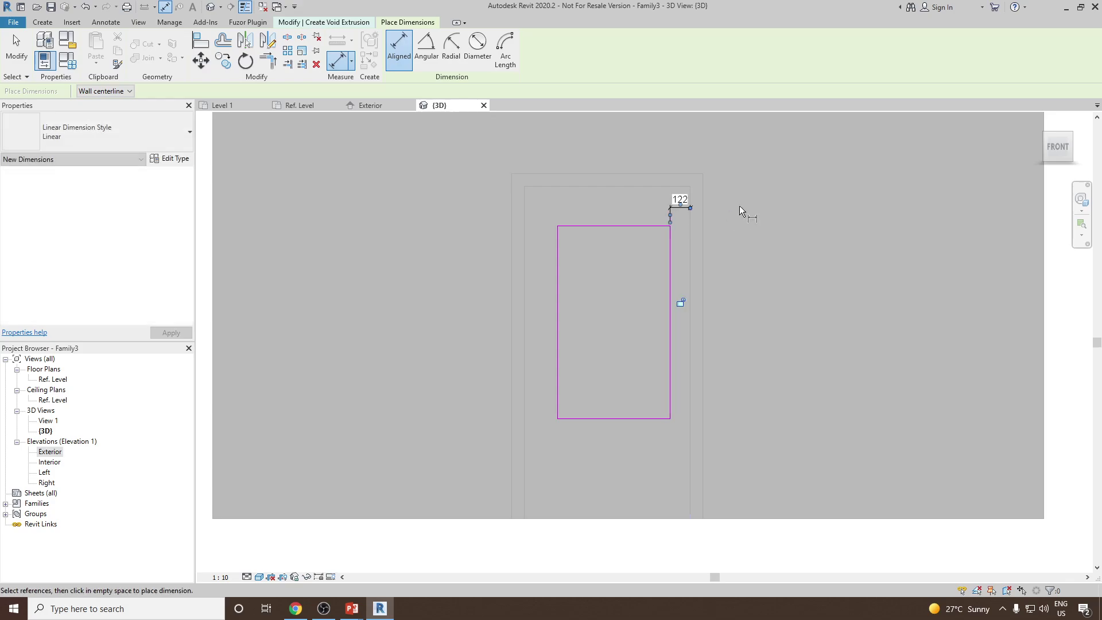
right_click(754, 215)
click(766, 223)
click(670, 265)
click(681, 201)
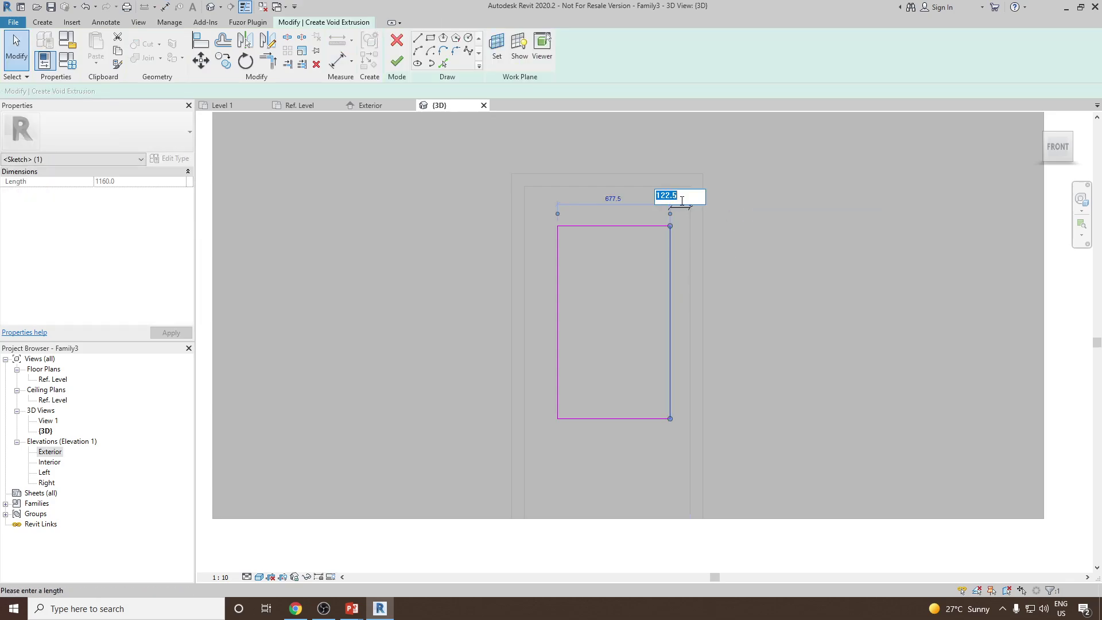
text(200)
key(Return)
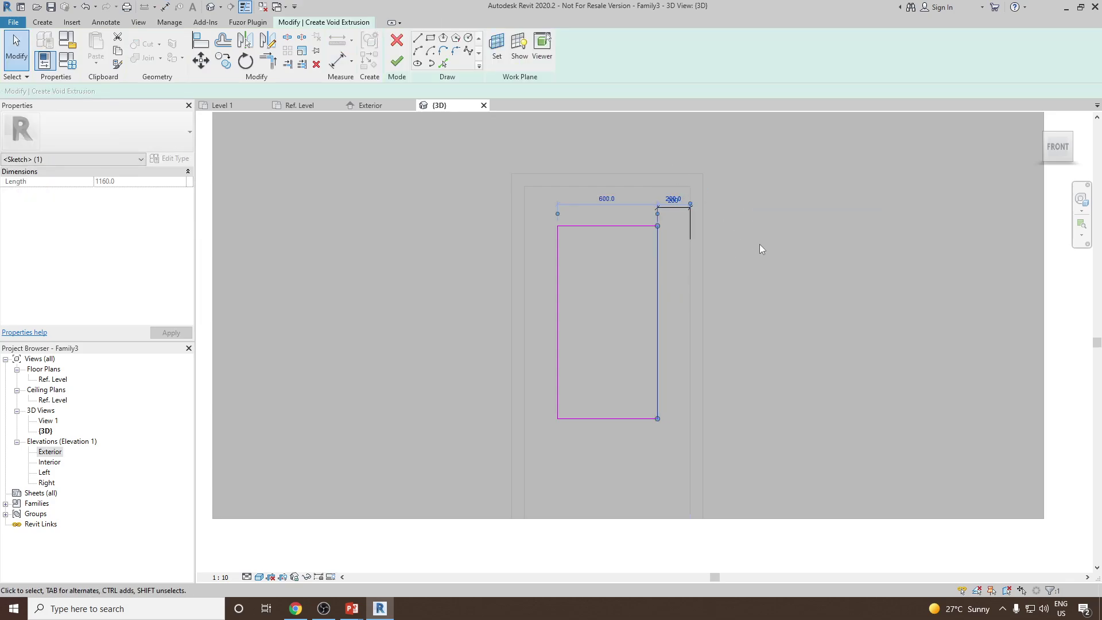
click(759, 243)
click(677, 205)
key(Delete)
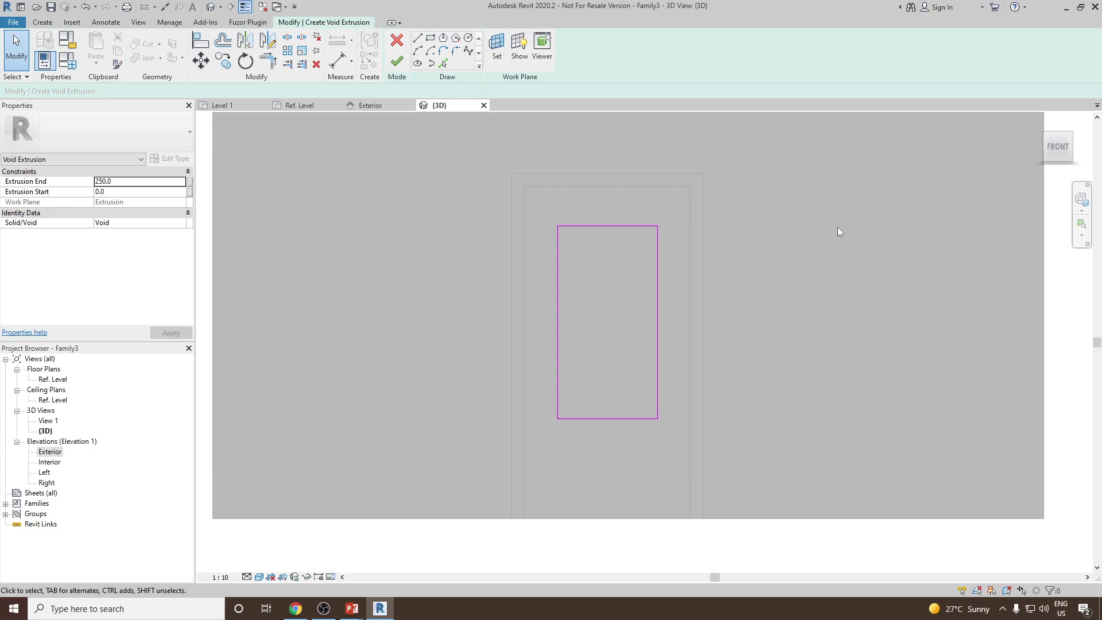
Add aligned dimensions for the rectangle's 600 bottom distance and 1160 height.
click(337, 60)
click(627, 369)
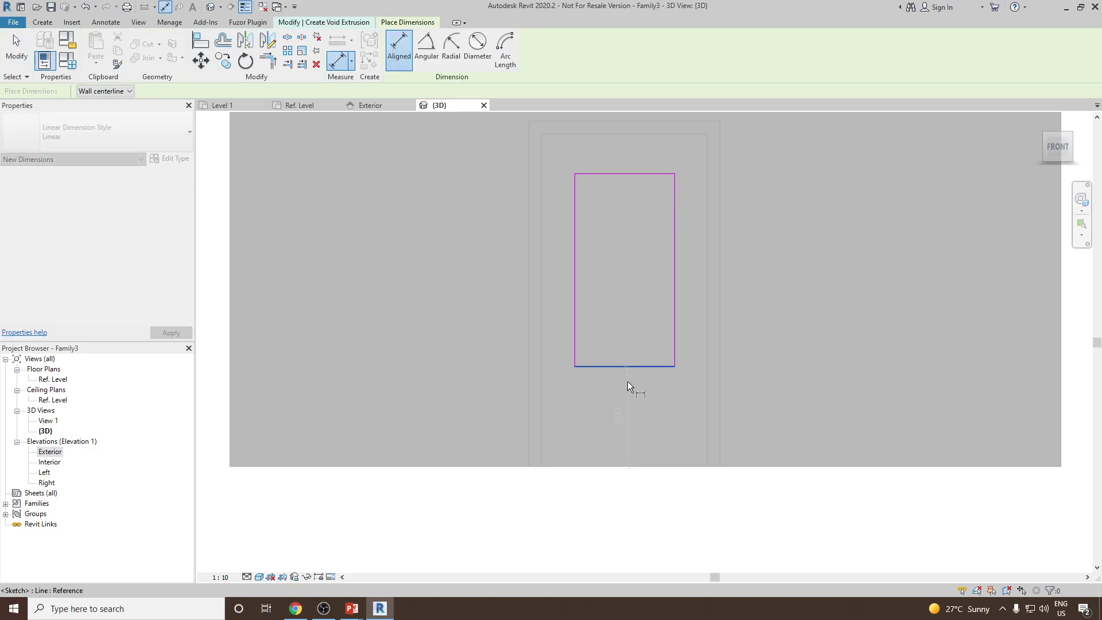
click(607, 411)
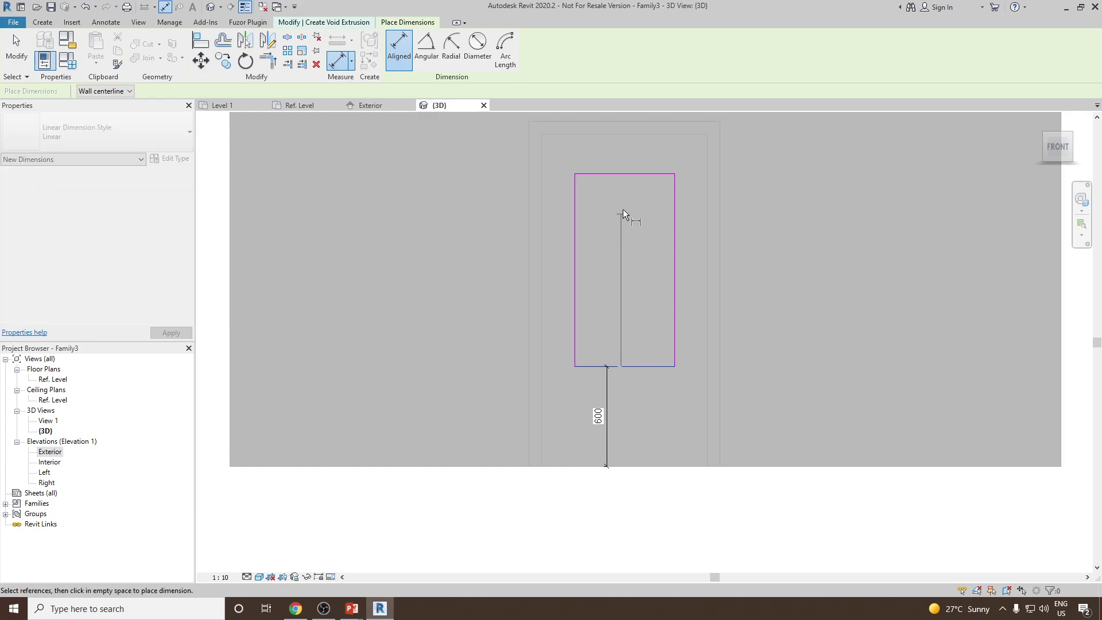
click(625, 174)
click(562, 195)
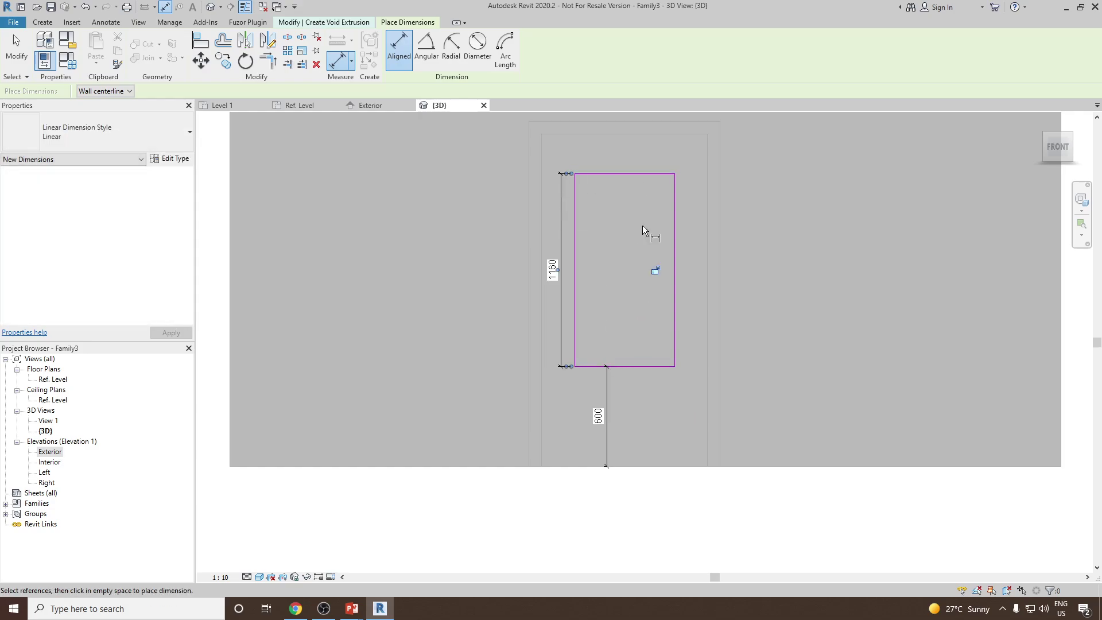
right_click(801, 238)
click(803, 234)
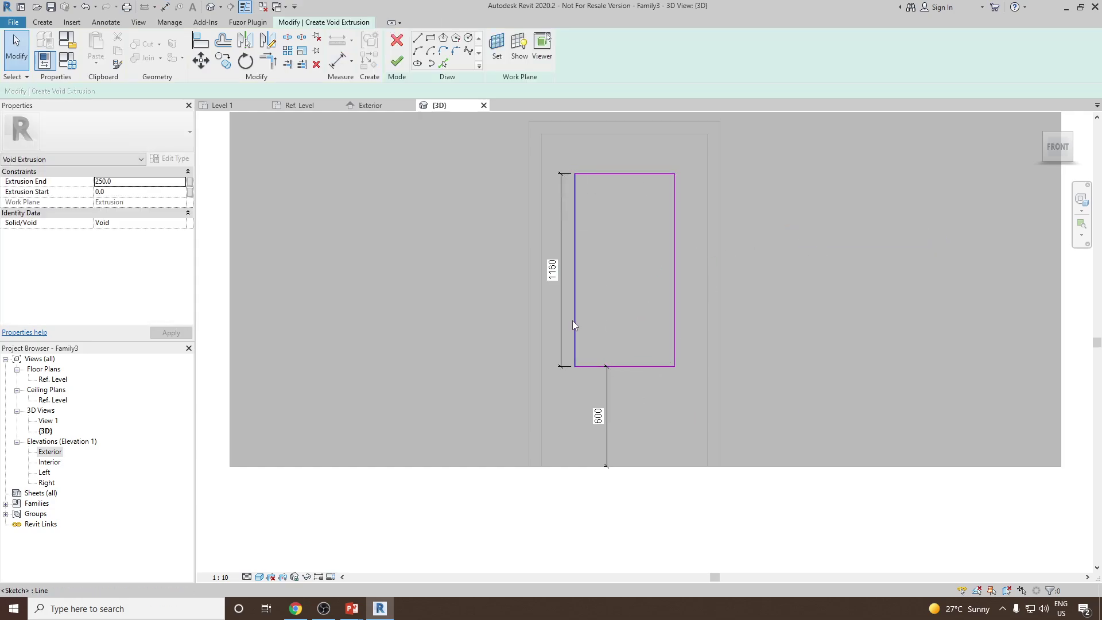
Set the distance below the rectangle to 500 and its height to 1000.
click(641, 367)
click(599, 415)
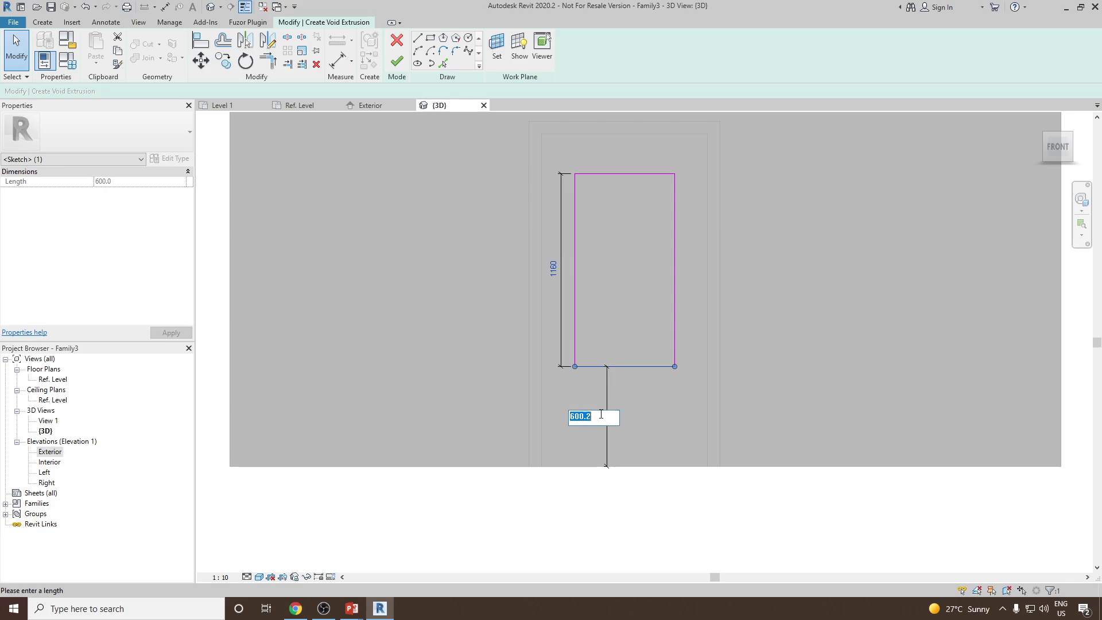
key(Return)
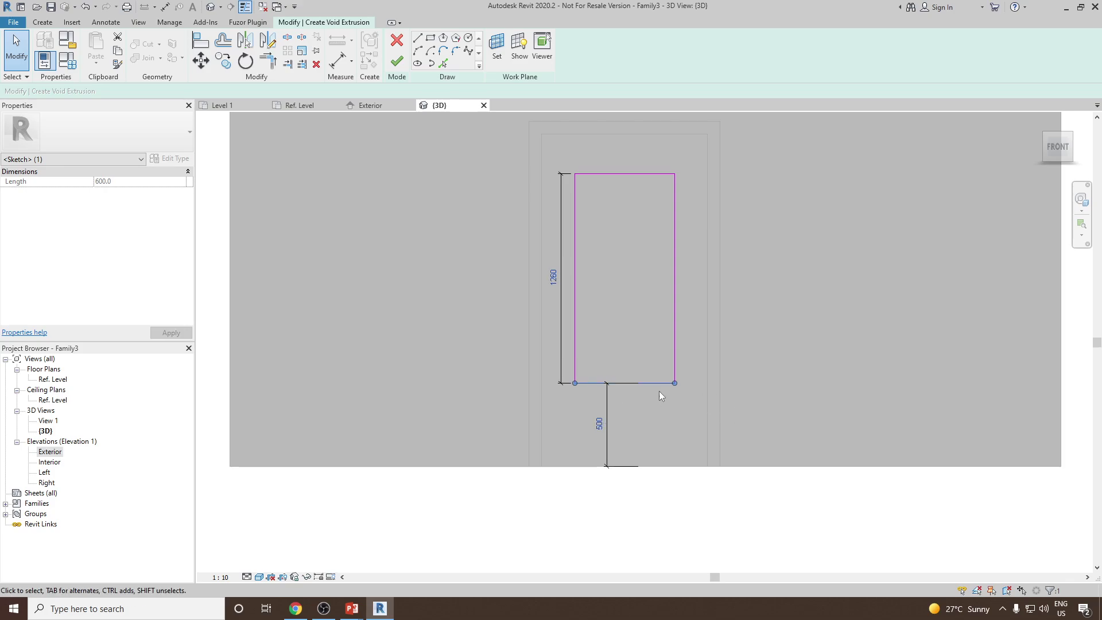
click(619, 317)
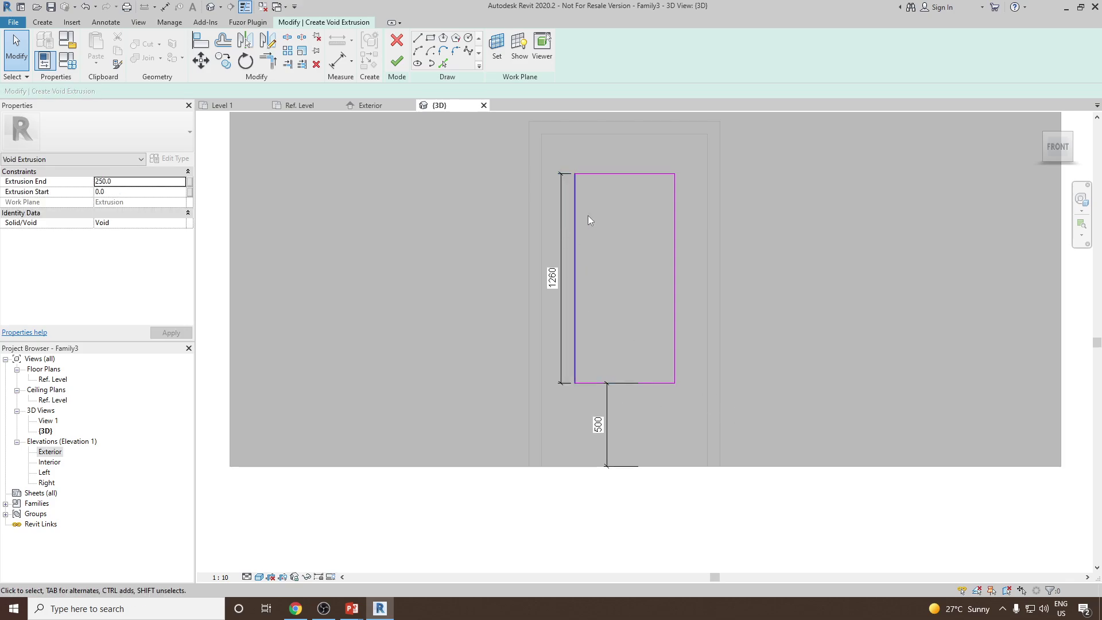
click(622, 173)
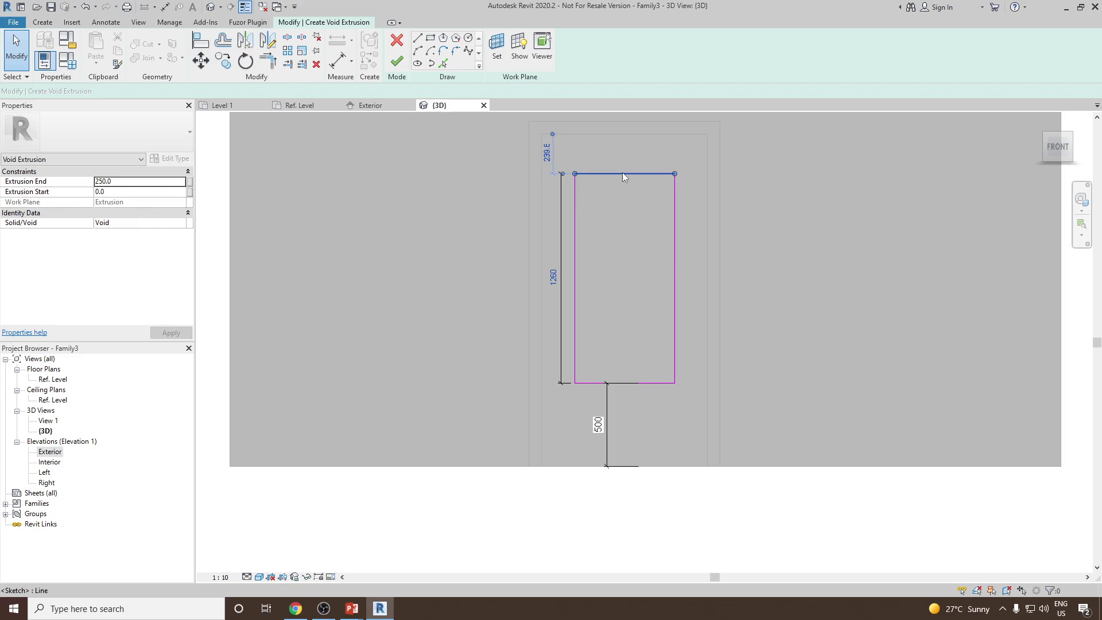
click(549, 280)
text(1000)
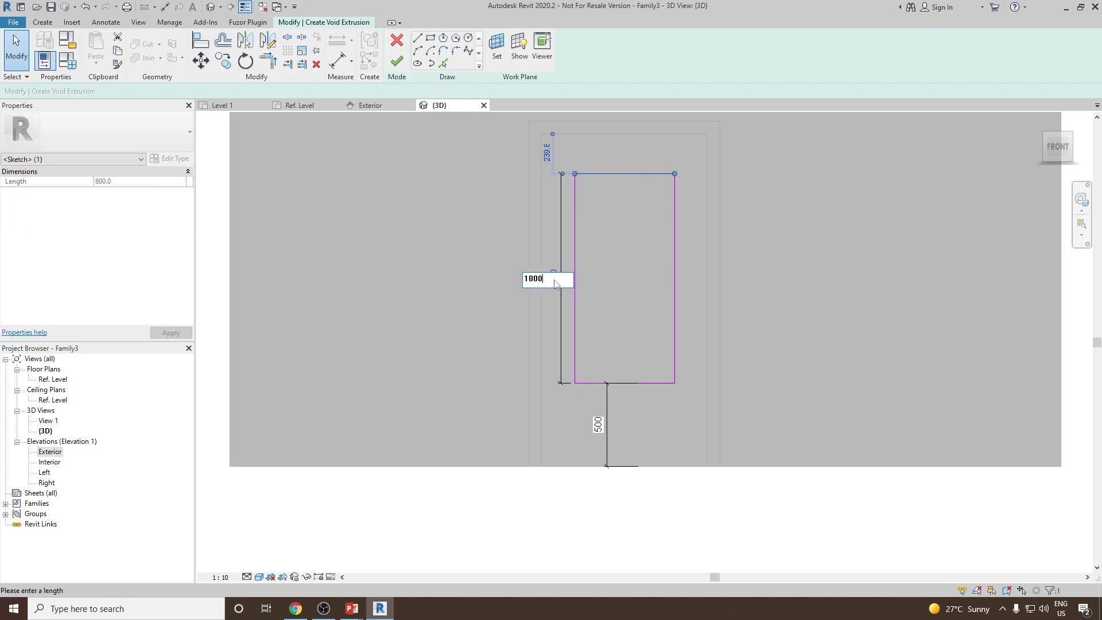
key(Return)
Try editing the bottom distance, then cancel to keep it at 500.
click(615, 417)
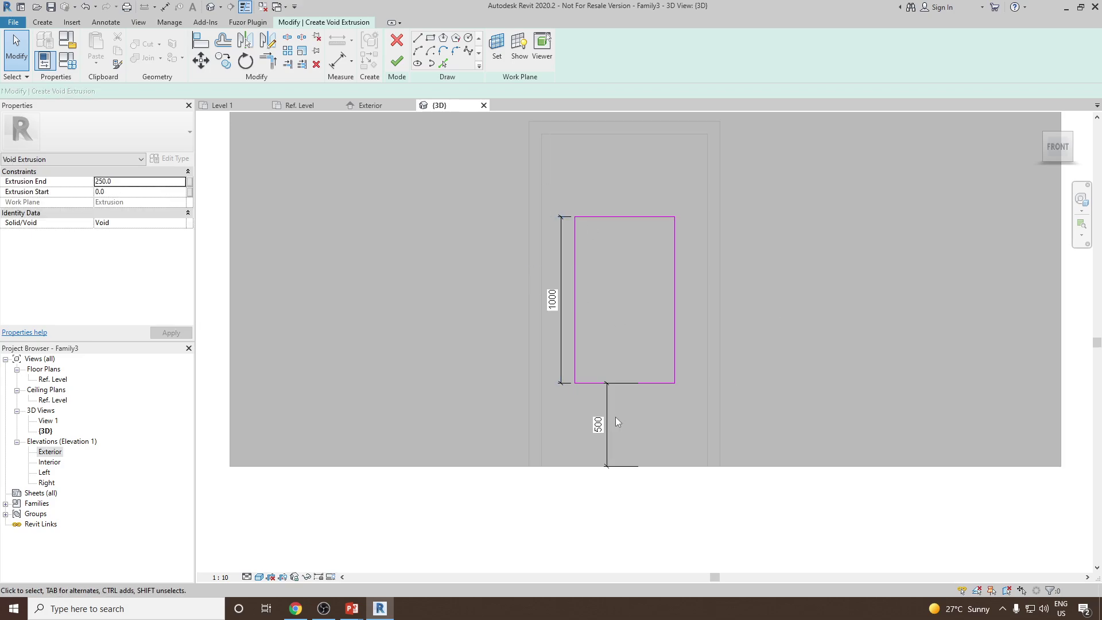
click(650, 382)
click(598, 425)
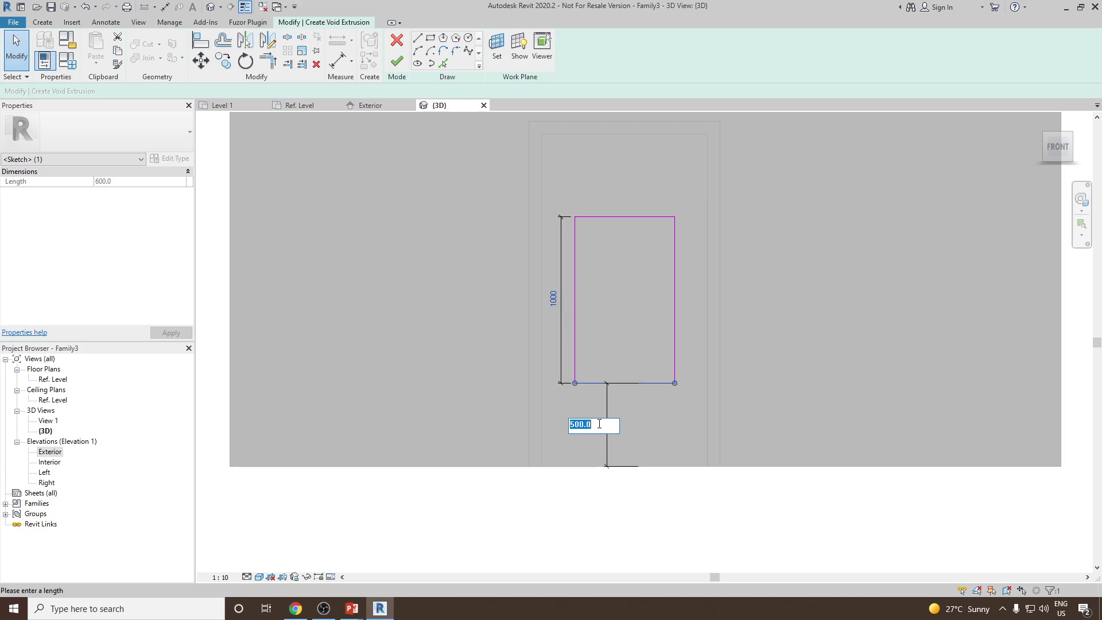
text(100)
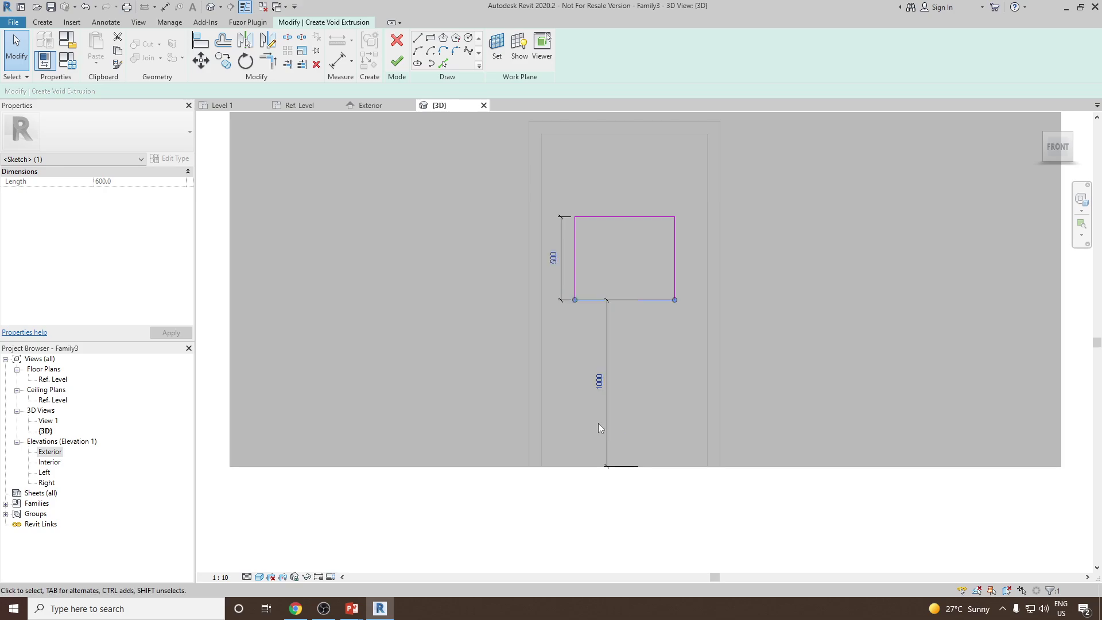
click(622, 217)
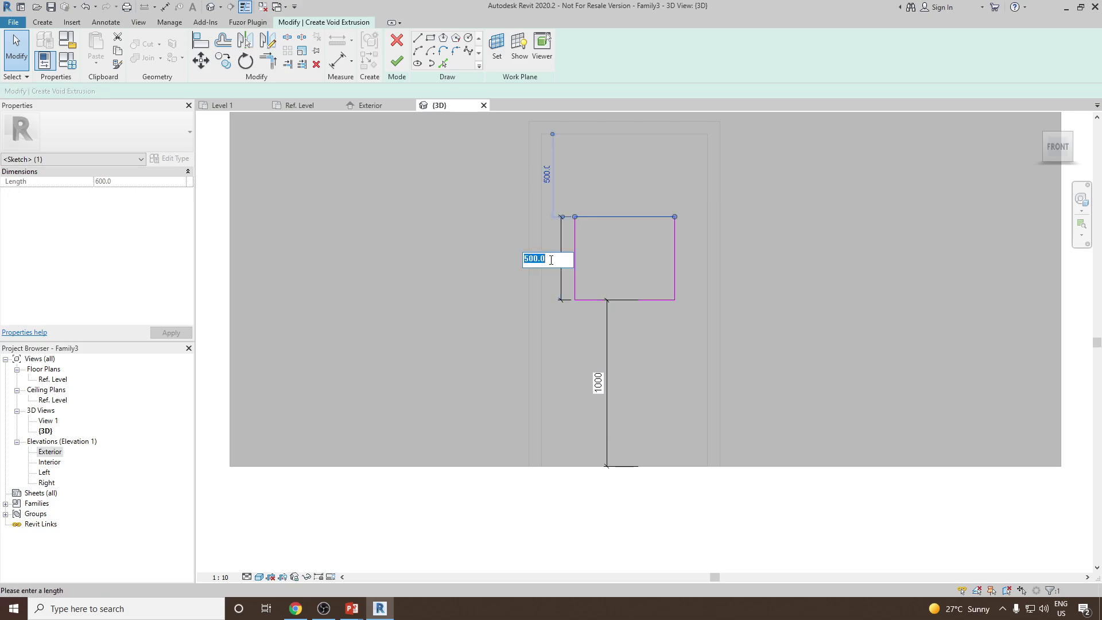
key(Return)
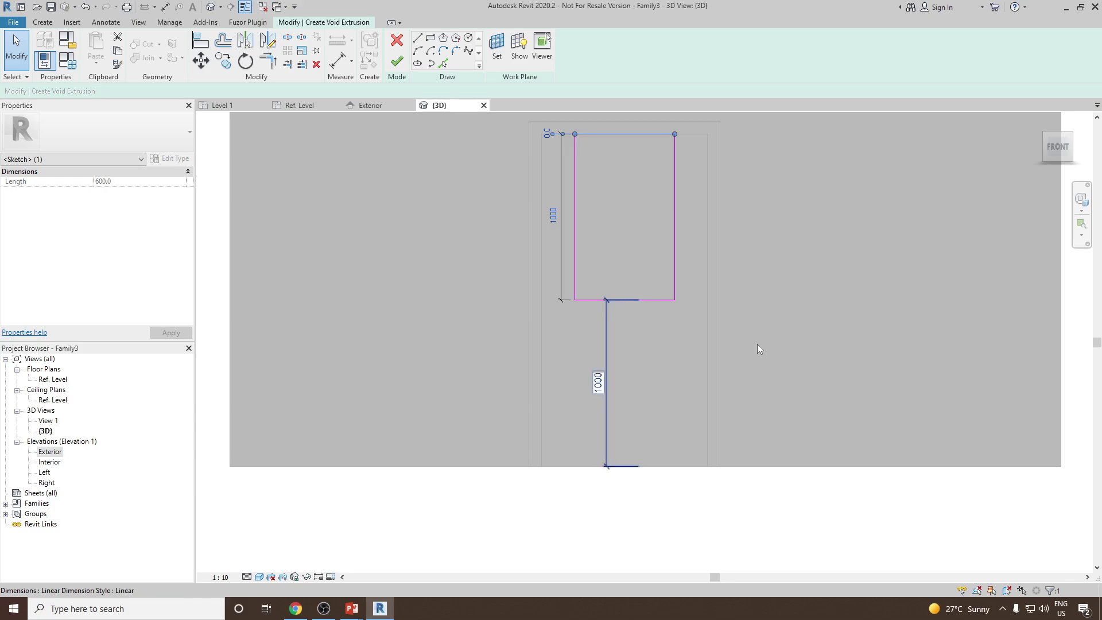
key(Escape)
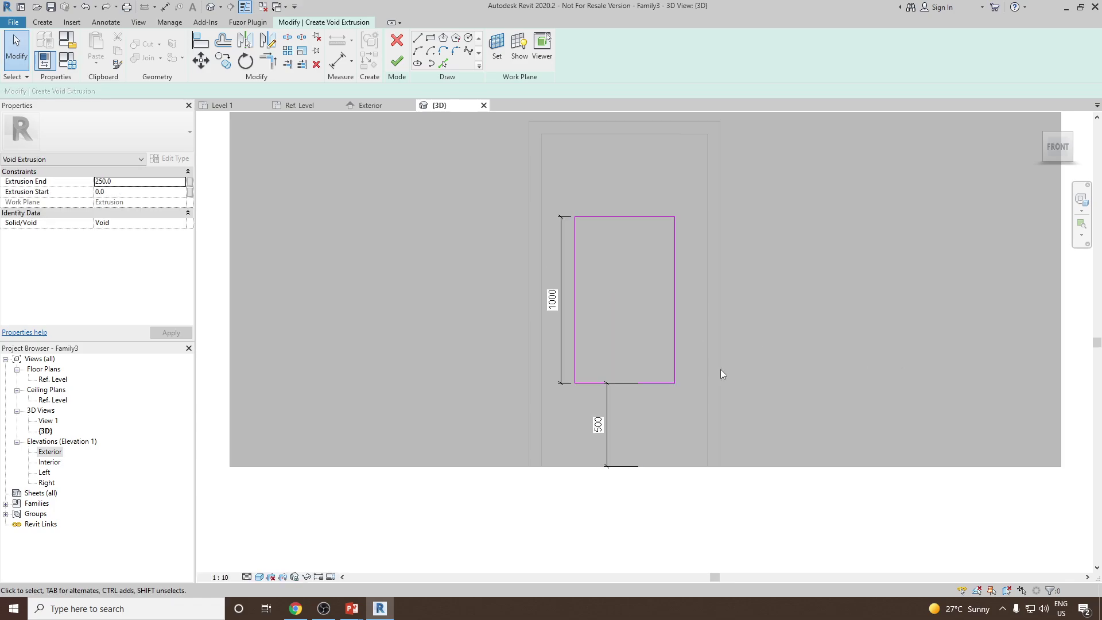
Set the void rectangle's height to 1200 and finish the void.
click(628, 216)
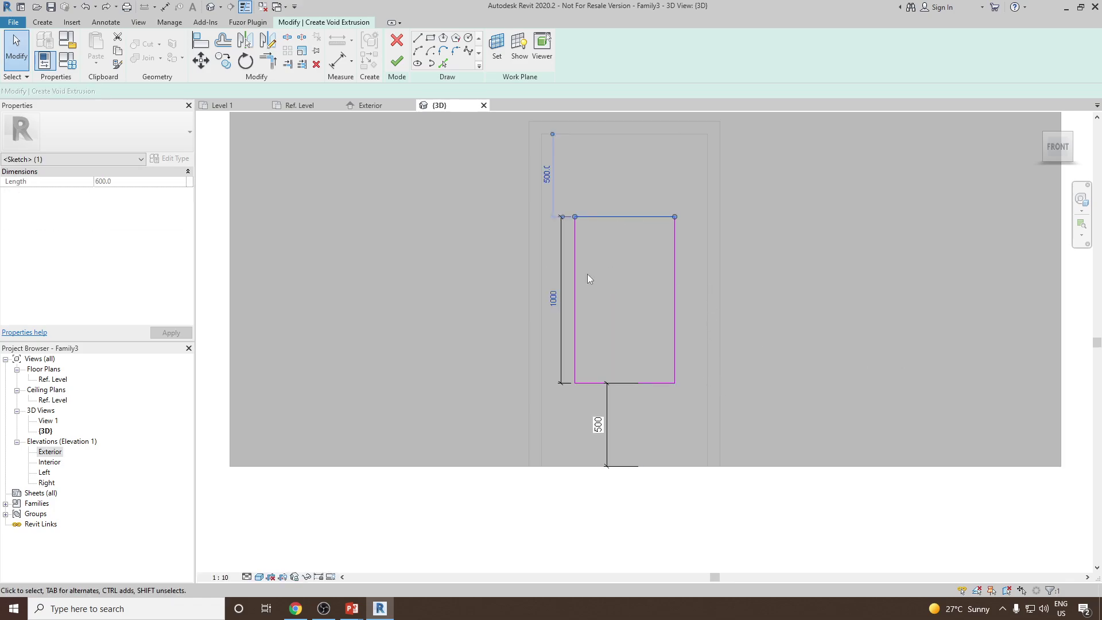
click(553, 301)
text(1200)
key(Return)
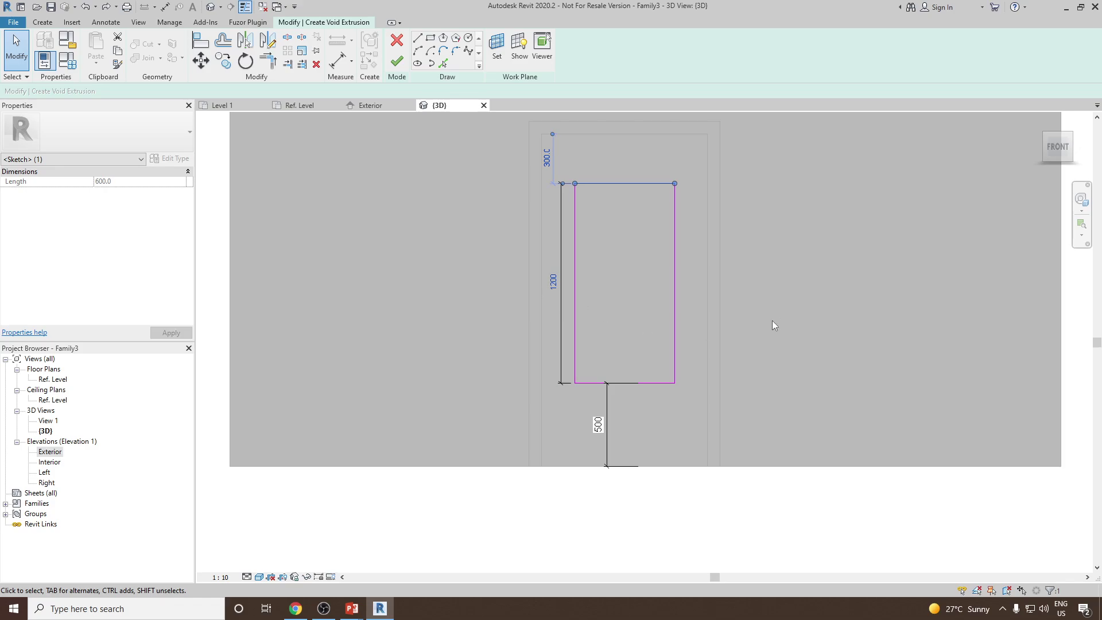
key(Escape)
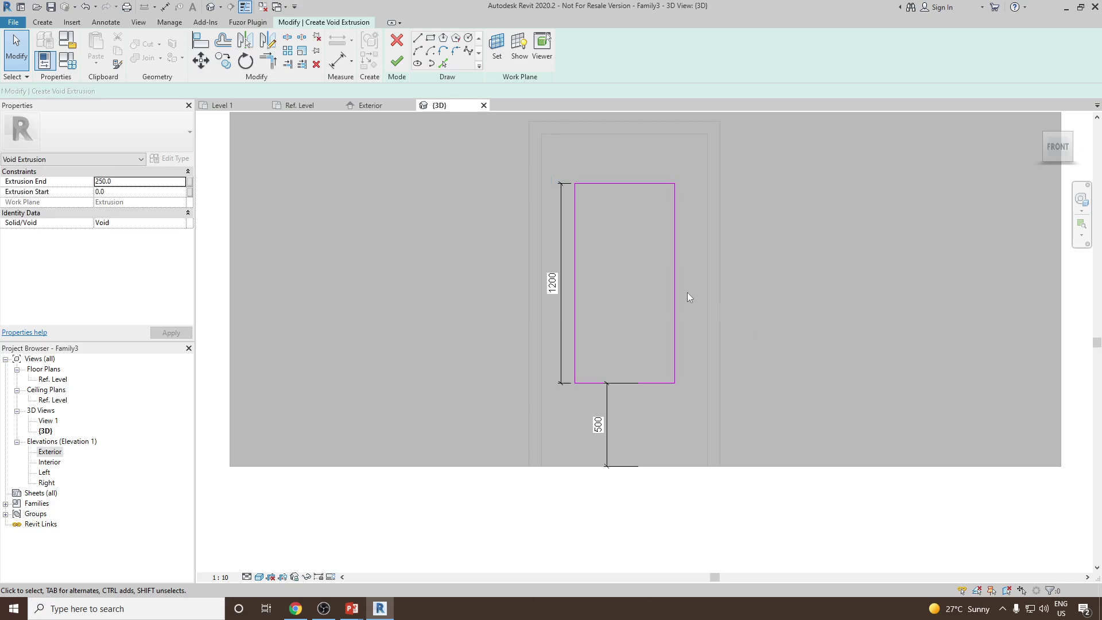
click(404, 63)
Orbit to view the cut opening at an angle and compare it with the target-door slide.
shift+middle_drag(814, 301, 907, 445)
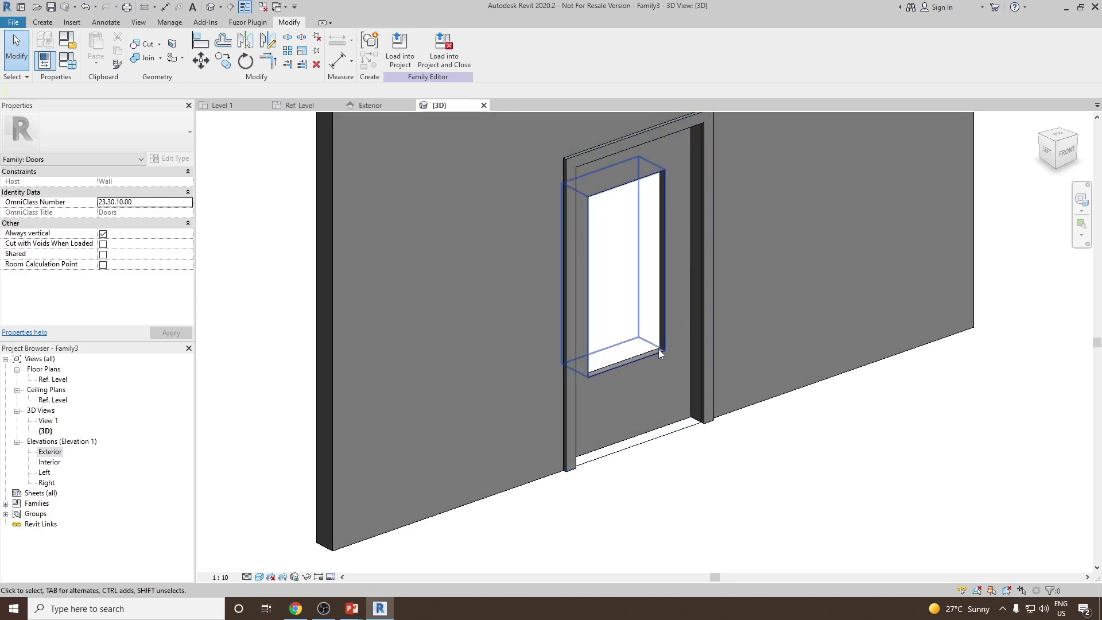
key(alt+Tab)
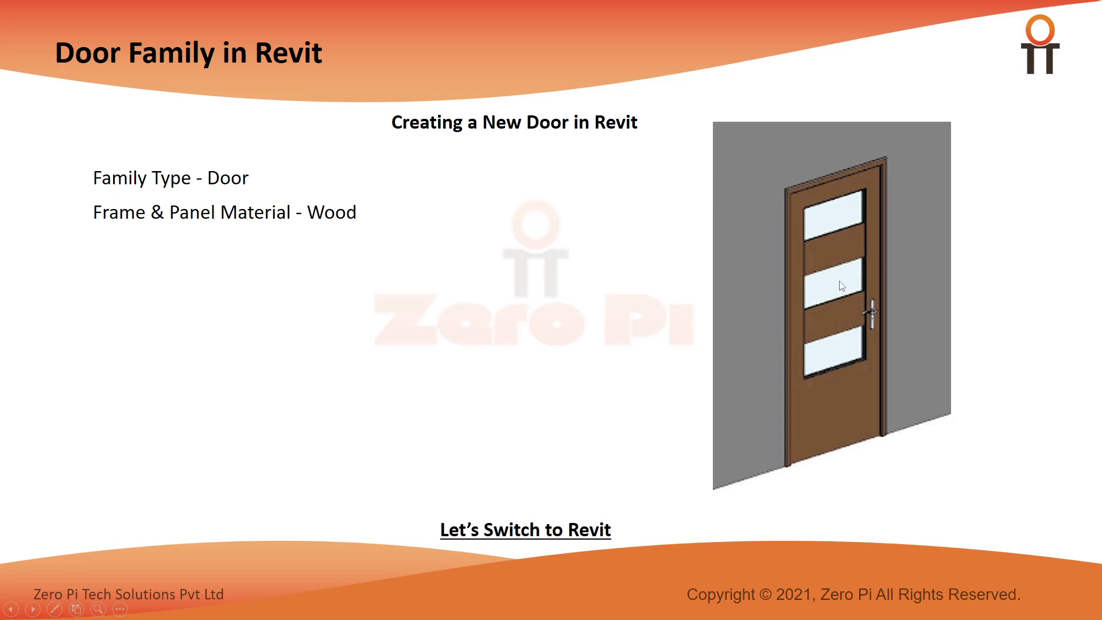
key(alt+Tab)
Set the work plane to the door panel face, view it from FRONT, and start a solid extrusion.
click(45, 23)
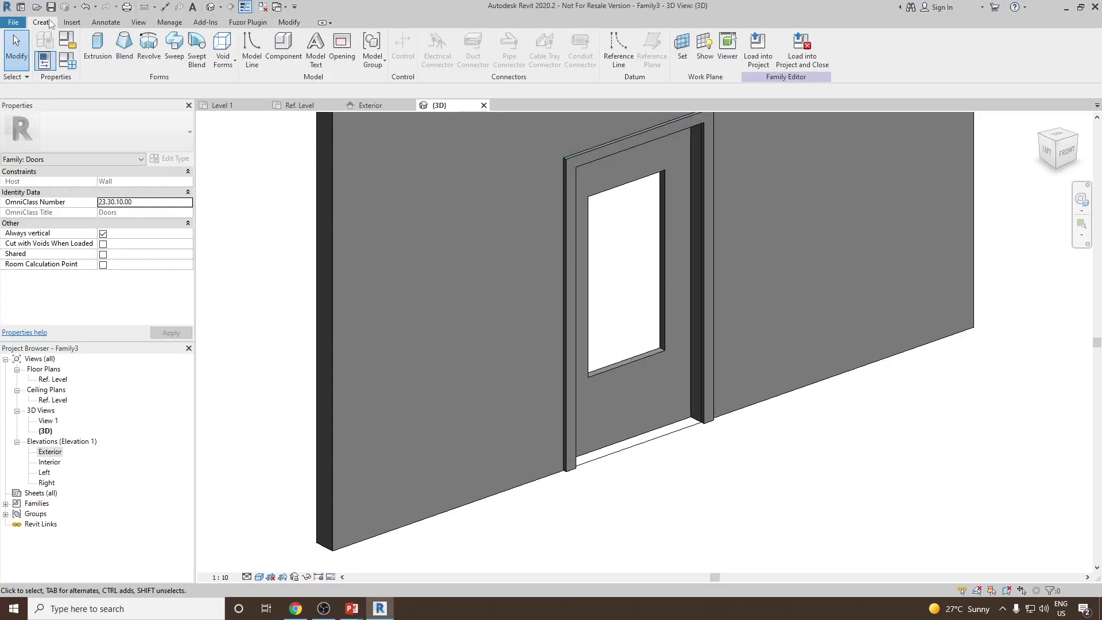
click(682, 51)
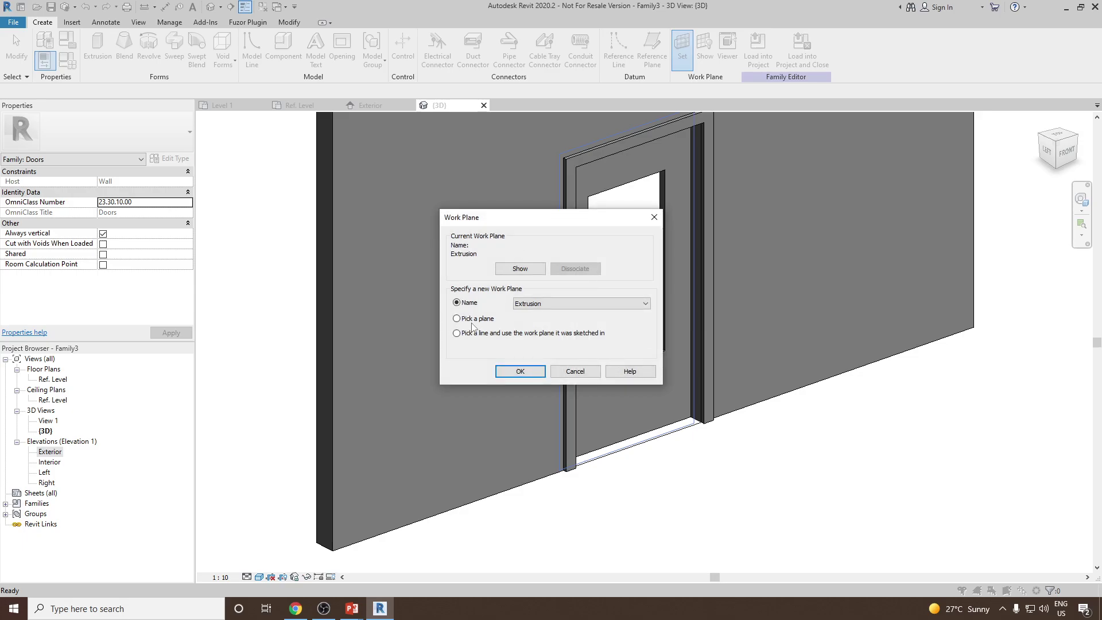
click(516, 372)
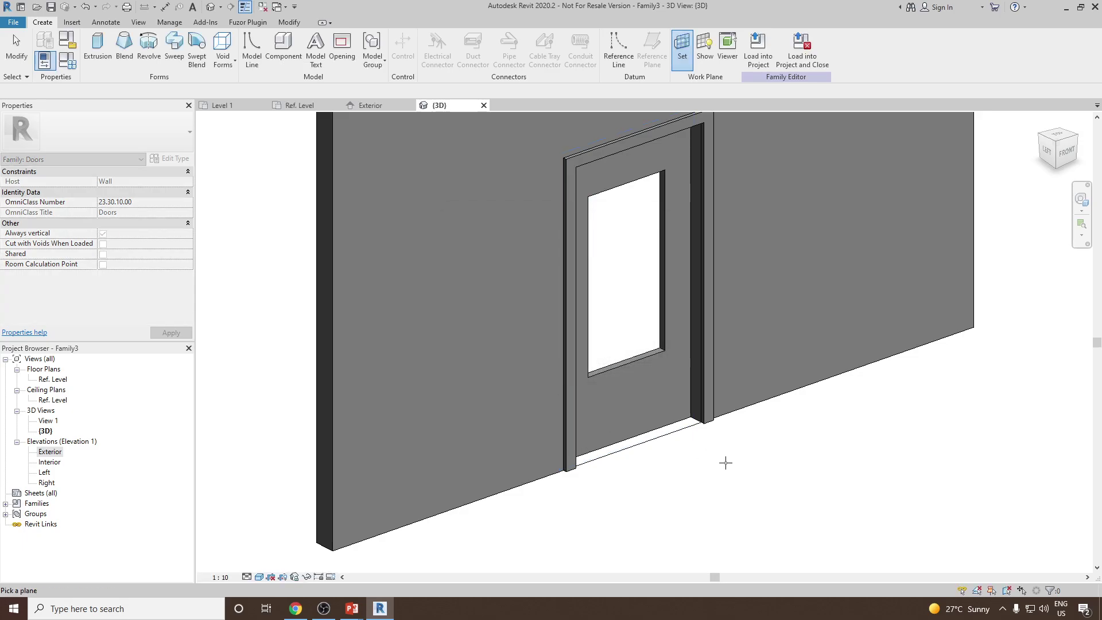
click(676, 425)
click(1064, 153)
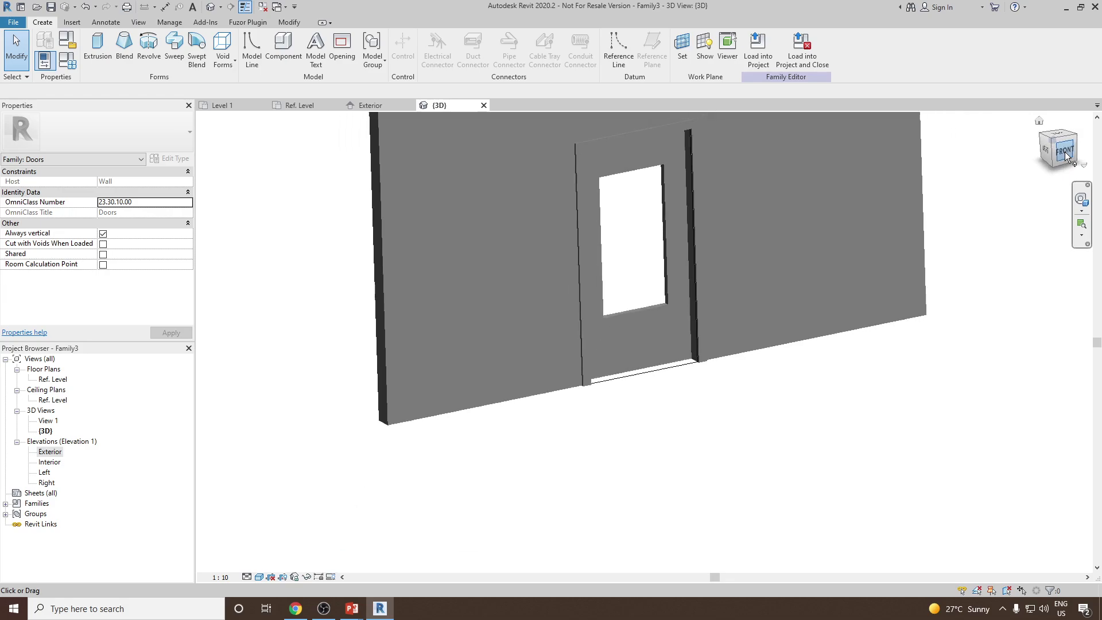
scroll(677, 418, up, 5)
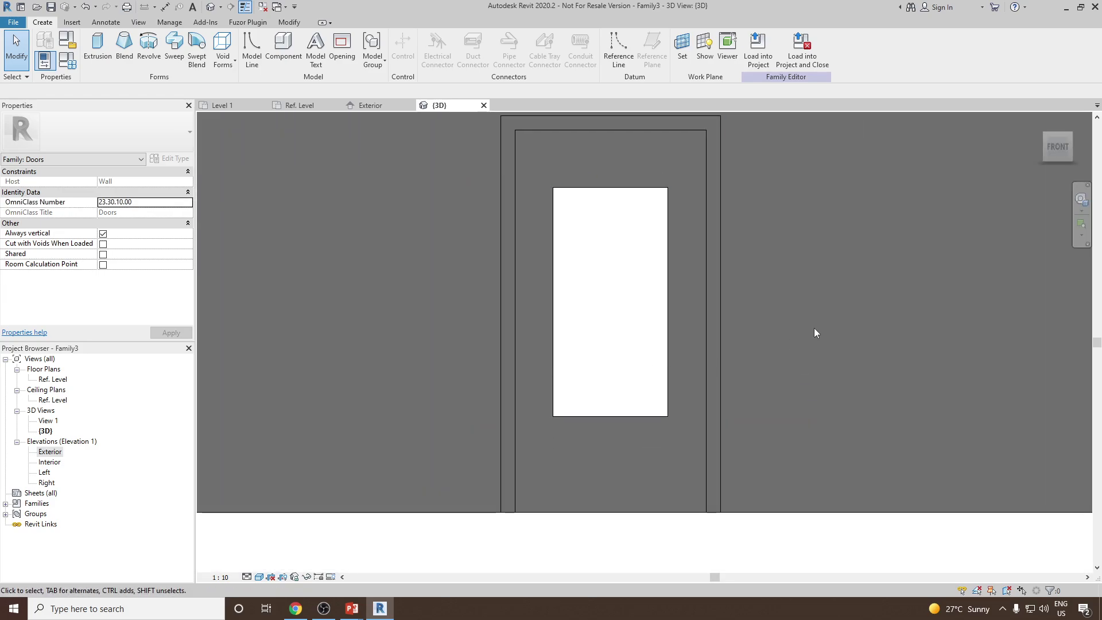
click(97, 46)
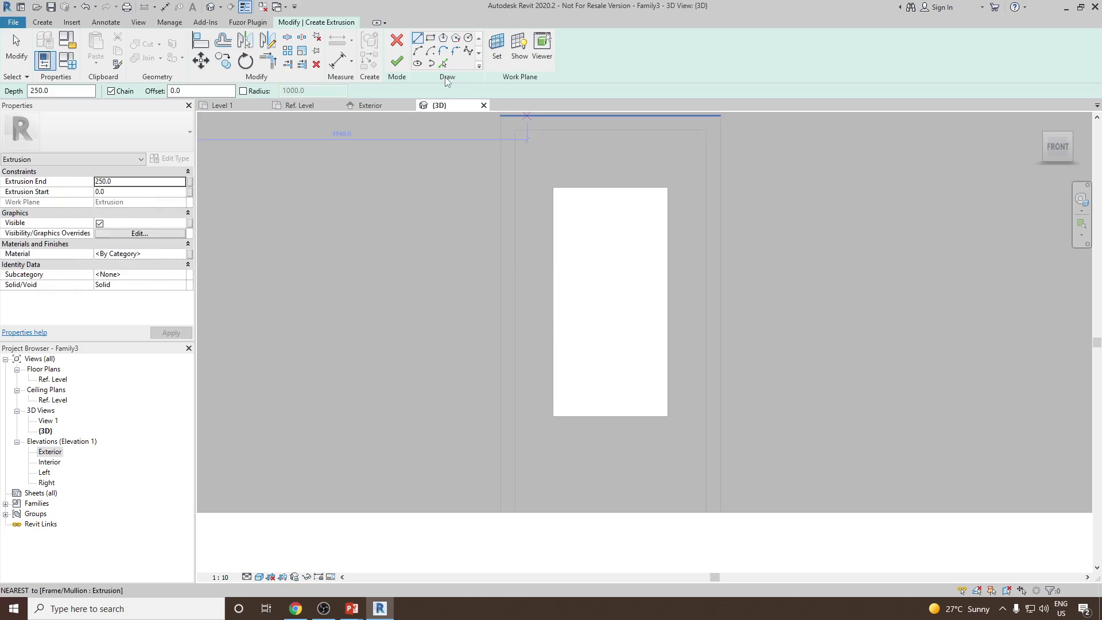
Trace the opening's left, top and bottom edges as sketch lines with Pick Lines.
click(545, 281)
click(588, 194)
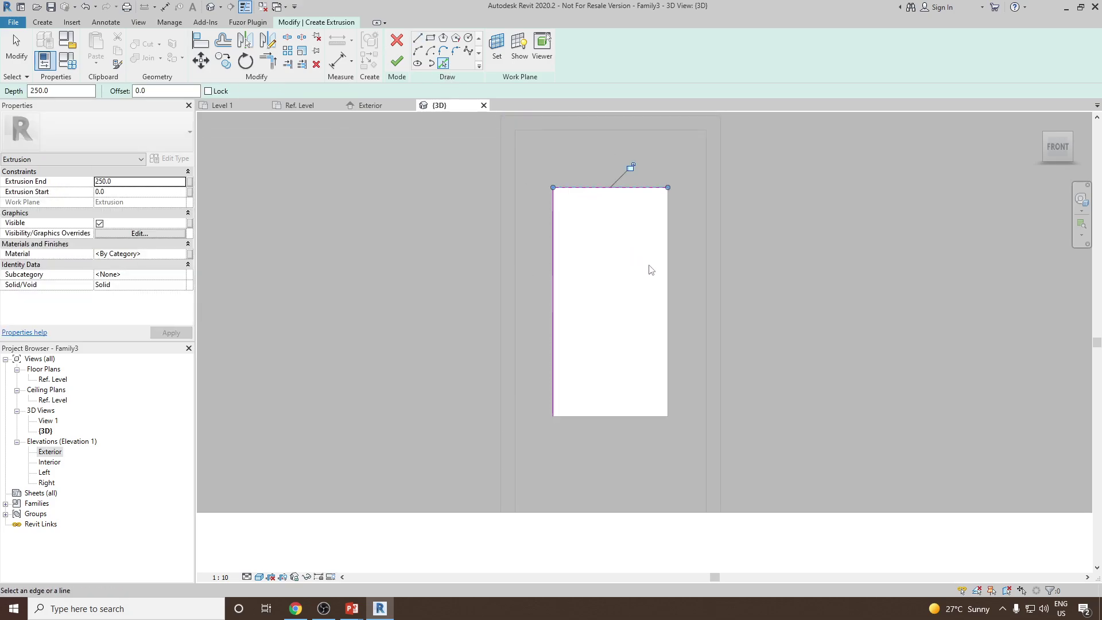
click(654, 298)
click(618, 416)
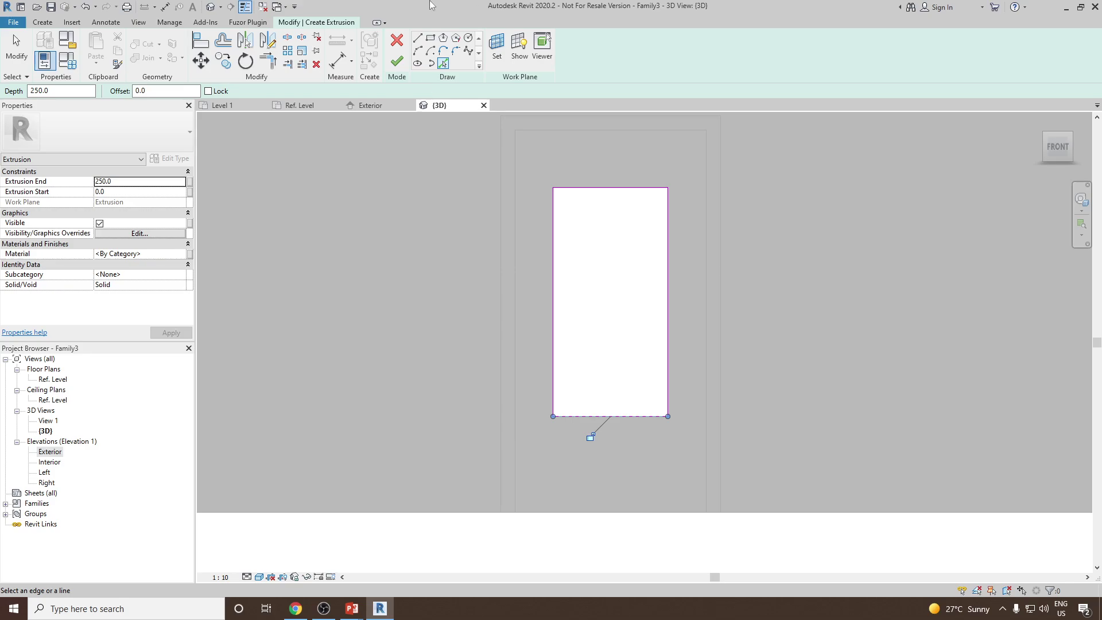
Draw four horizontal divider lines across the opening from its left edge to its right.
click(418, 39)
click(552, 256)
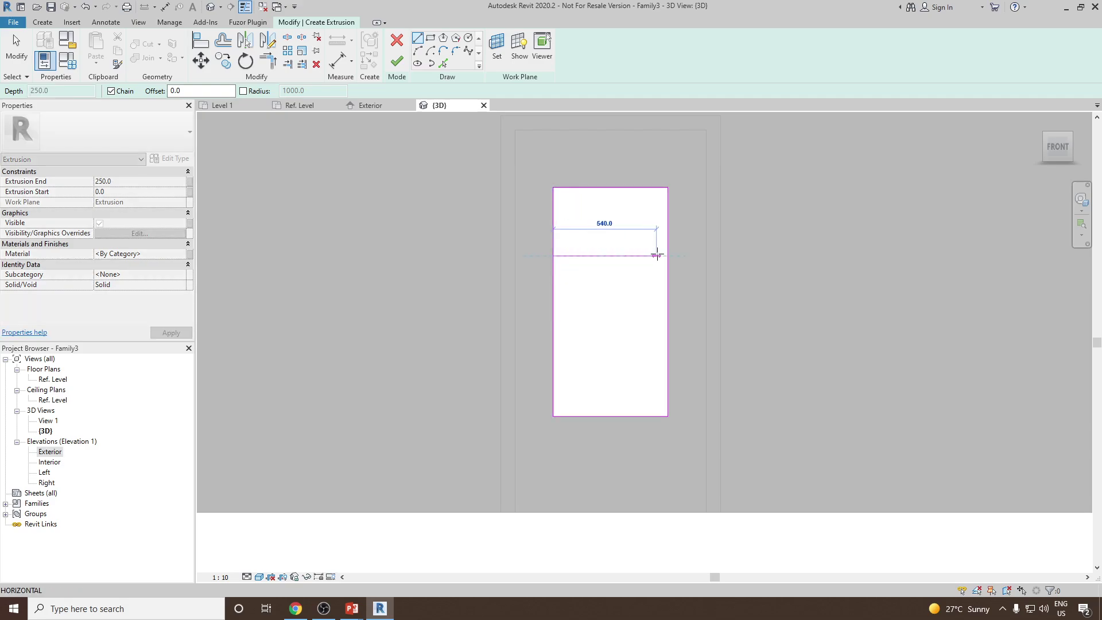
click(668, 255)
right_click(613, 225)
click(647, 236)
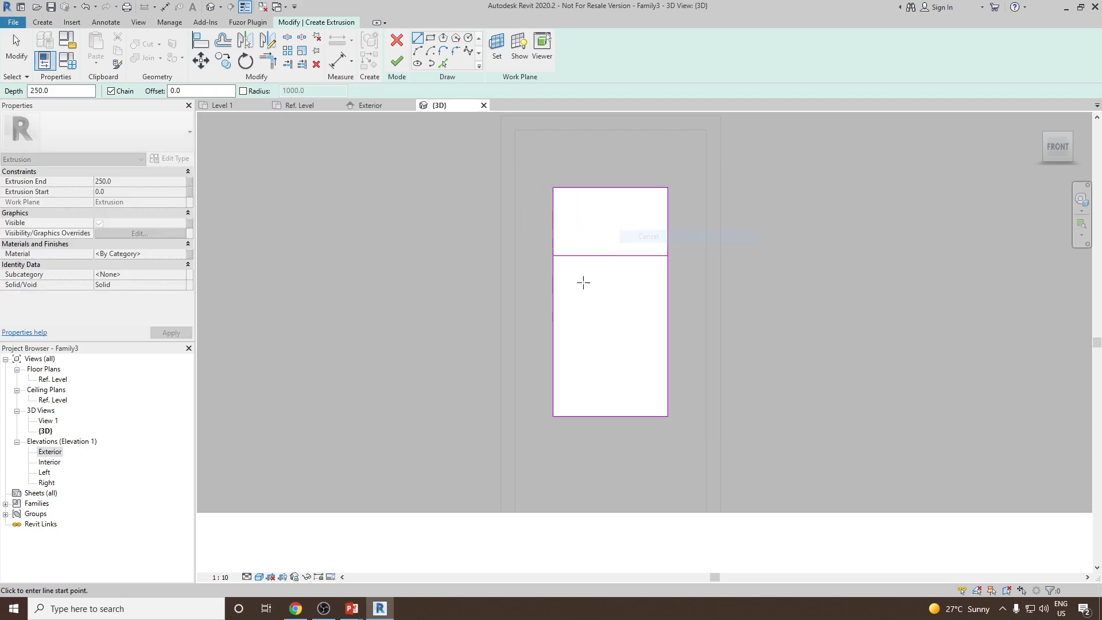
click(553, 294)
click(667, 294)
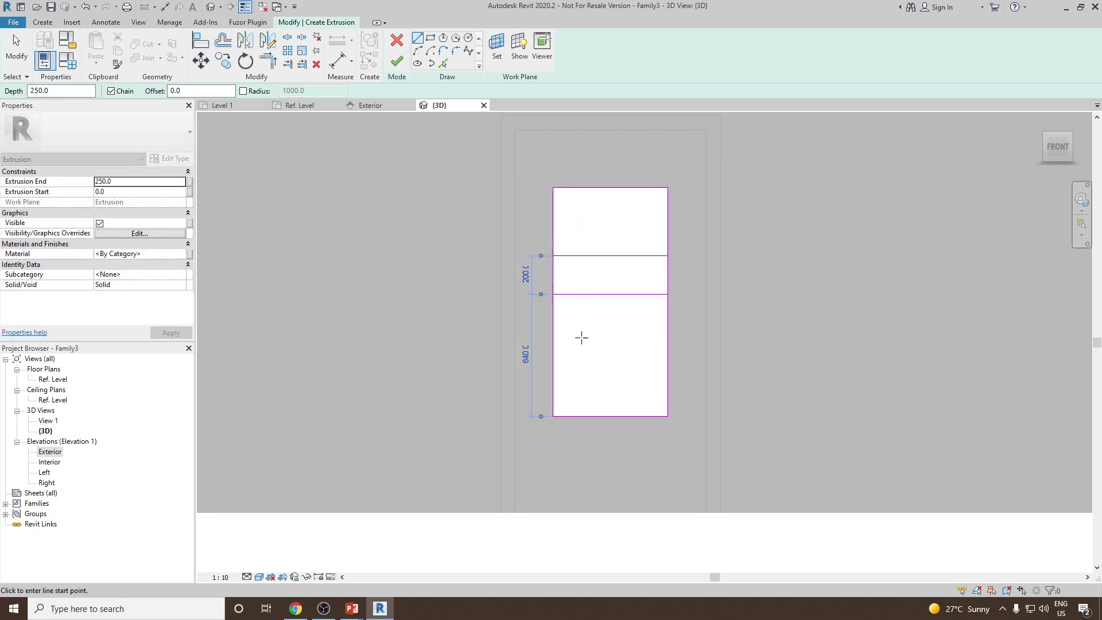
click(553, 335)
click(667, 335)
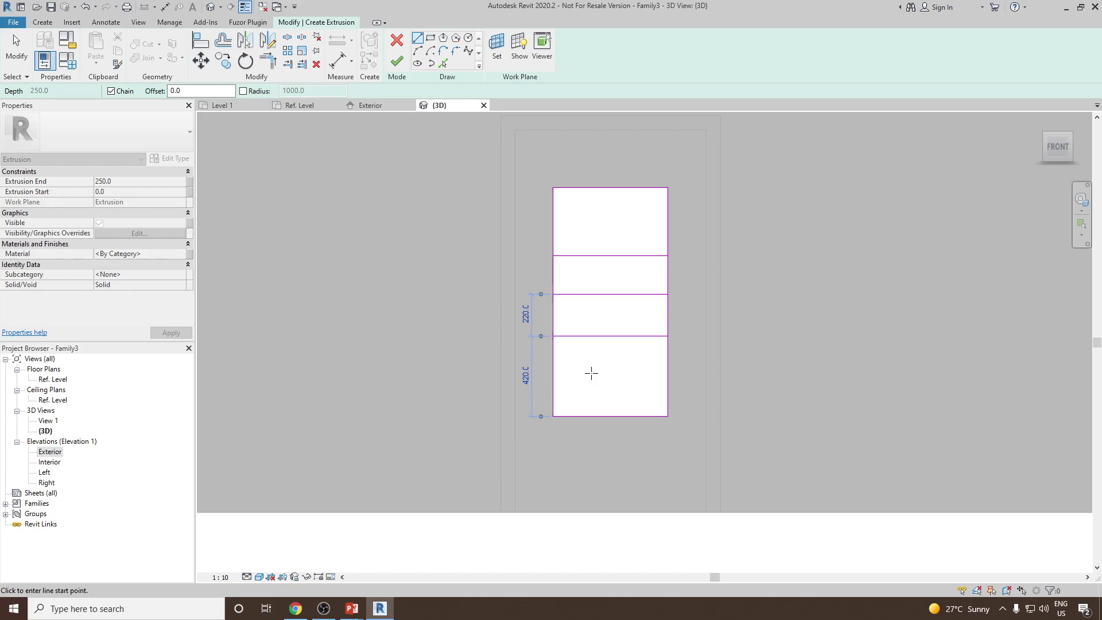
click(553, 378)
click(665, 378)
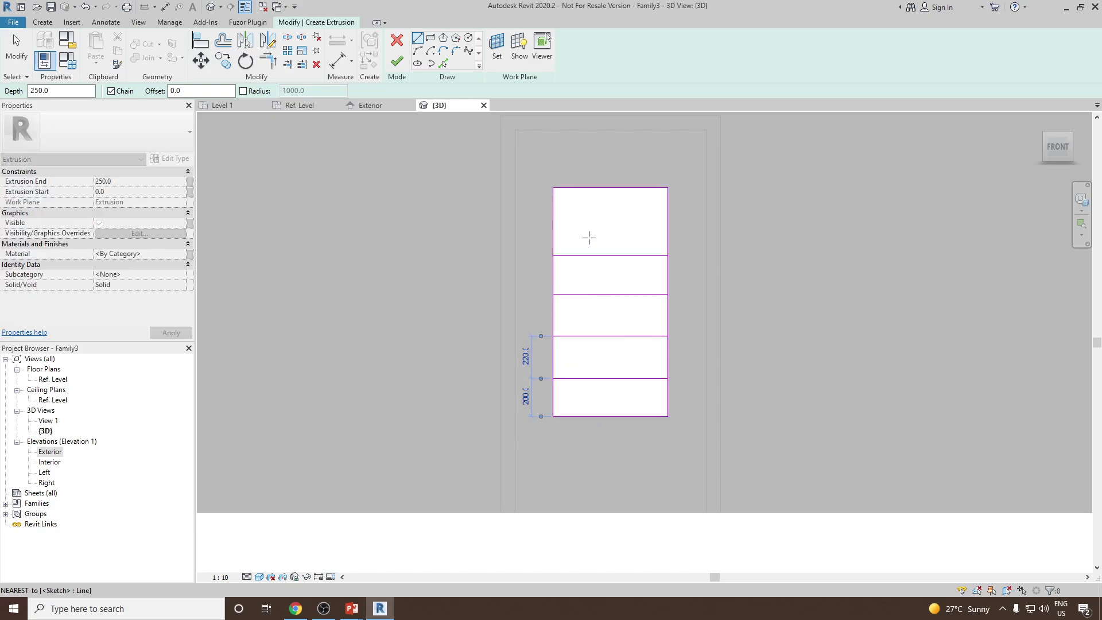
right_click(589, 228)
click(614, 229)
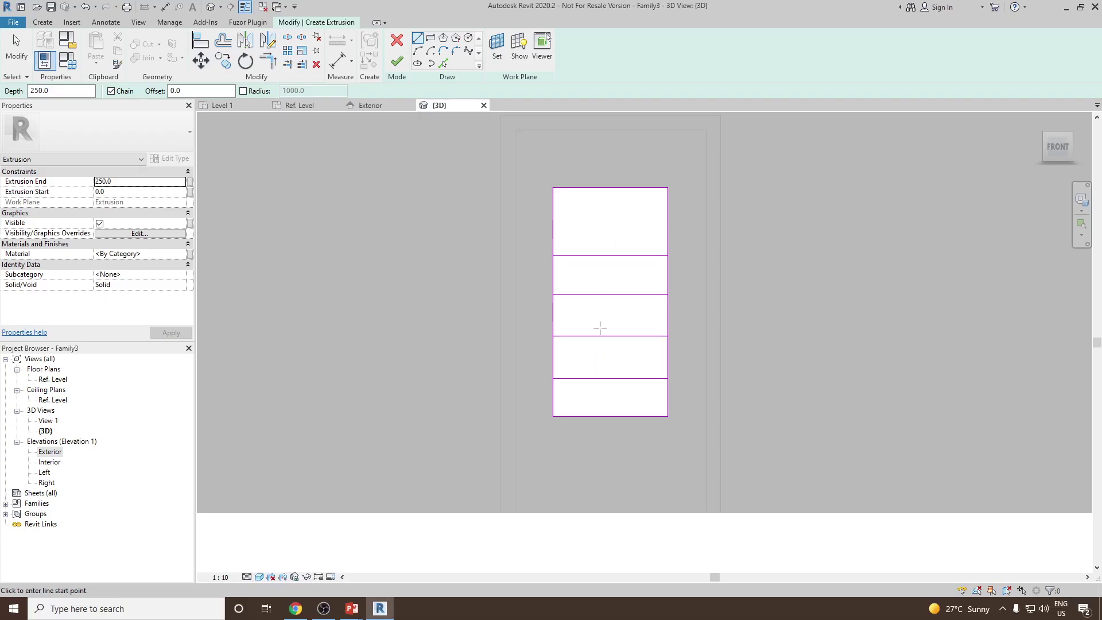
Dimension all six horizontal sketch lines in one aligned string and set it to EQ.
click(339, 60)
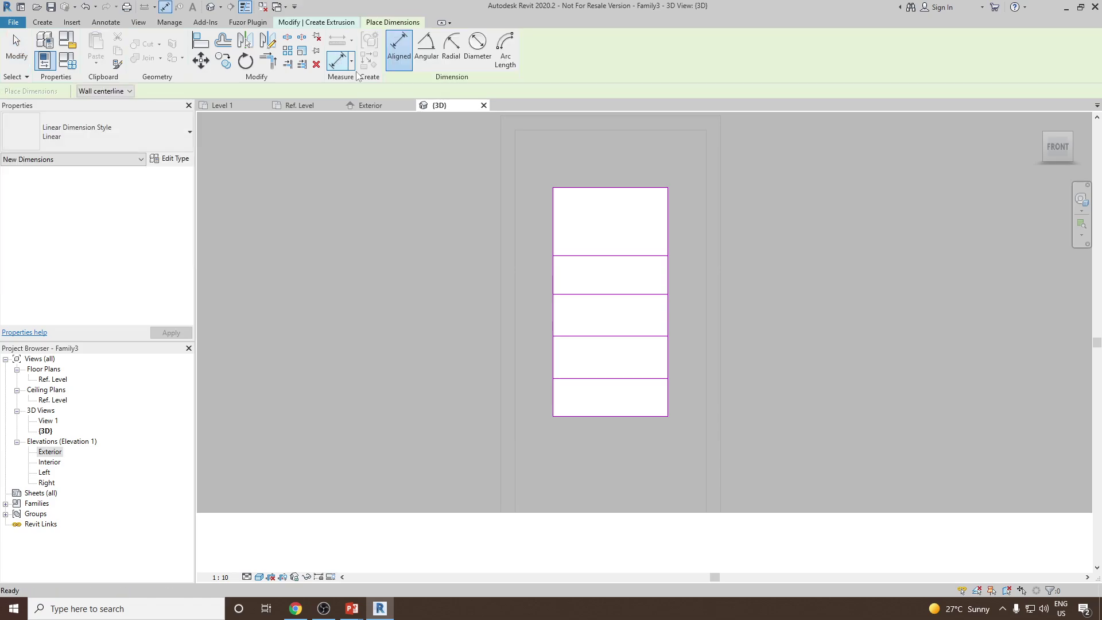
click(577, 189)
click(577, 255)
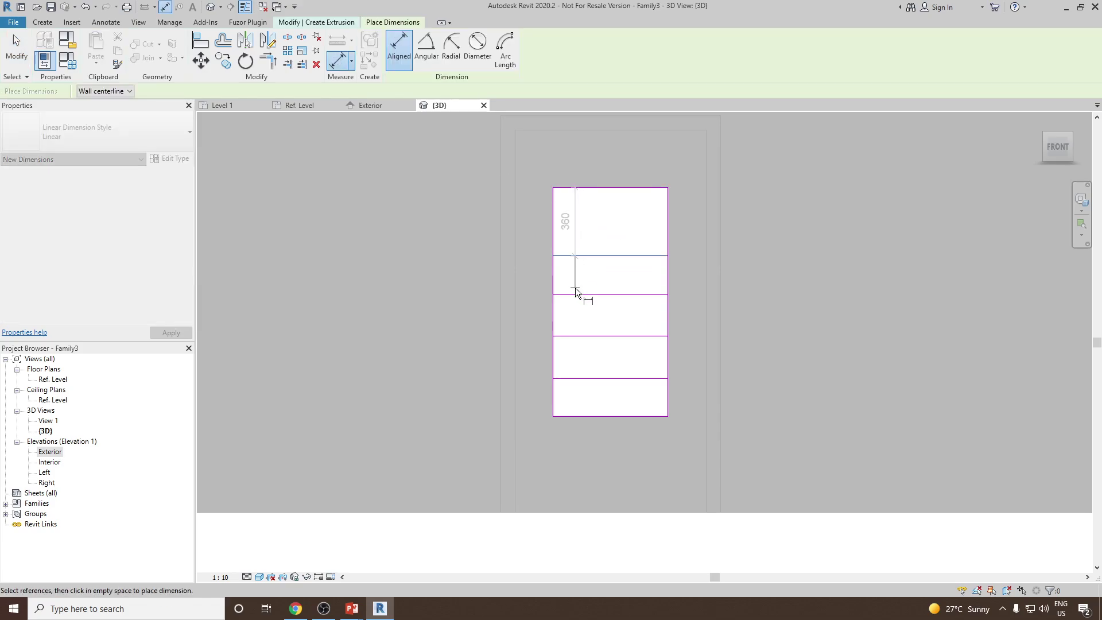
click(575, 295)
click(575, 336)
click(572, 379)
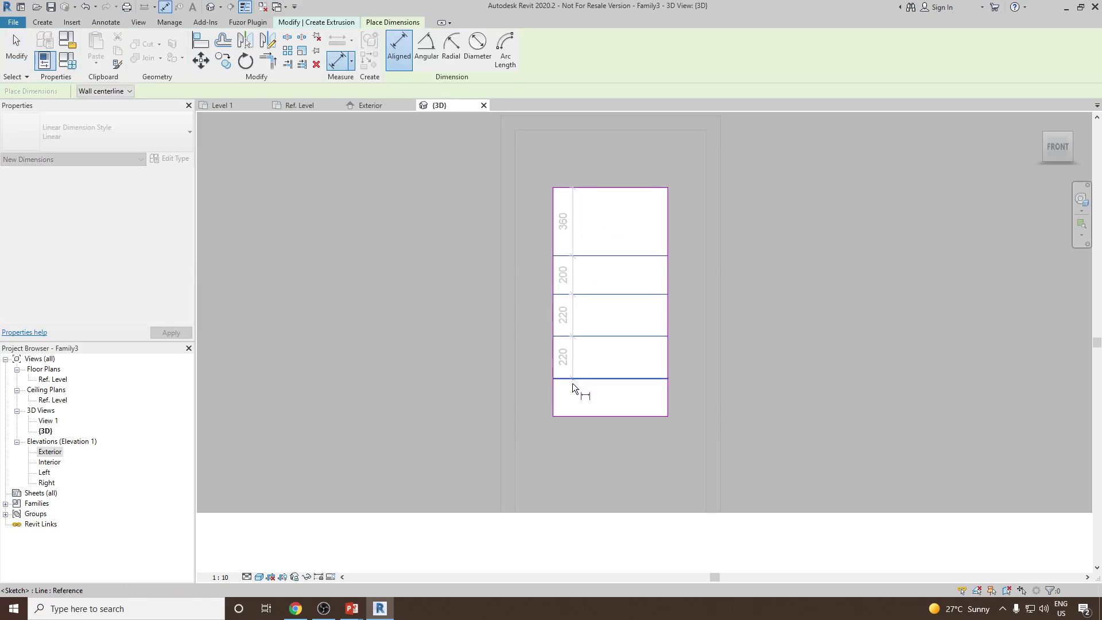
click(577, 417)
click(537, 403)
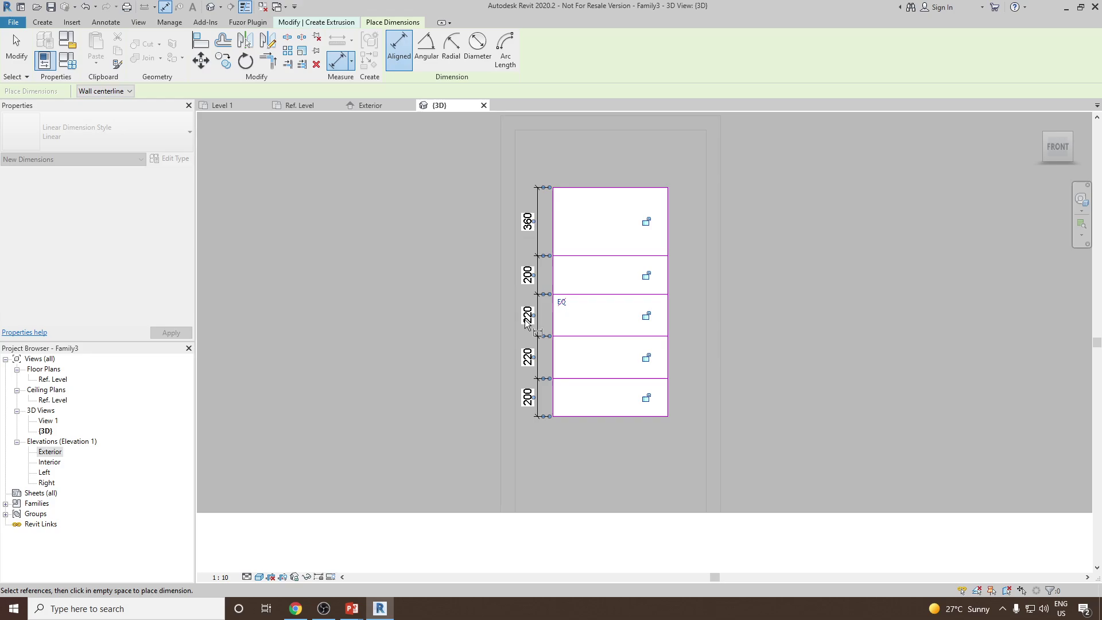
click(562, 302)
Exit the dimension tool and delete the EQ string, keeping the equal spacing.
right_click(717, 261)
click(750, 271)
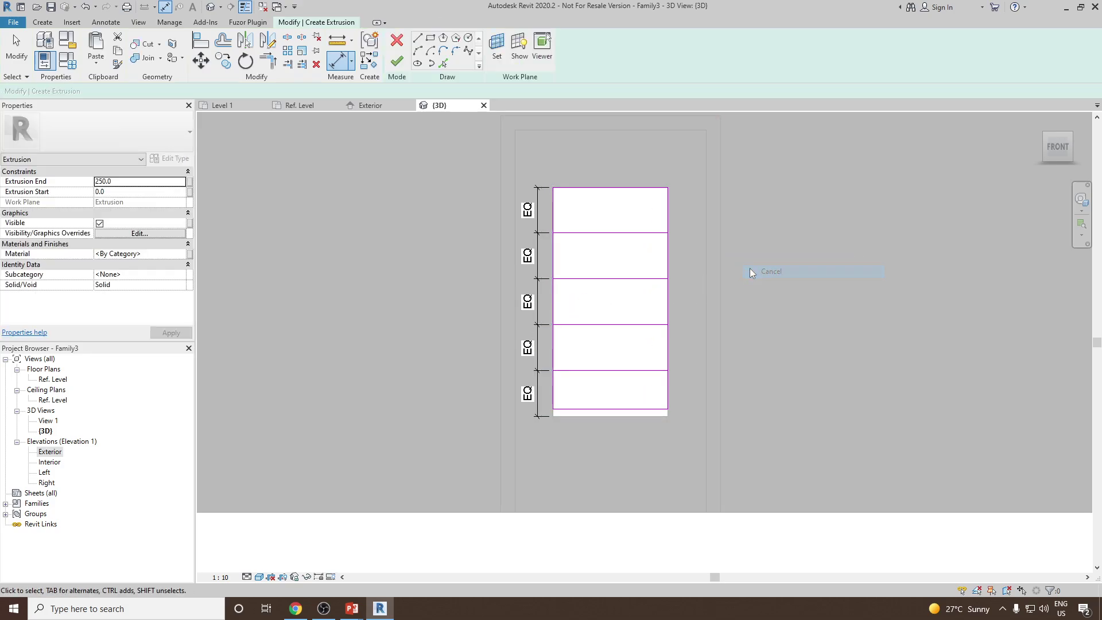
click(537, 257)
key(Delete)
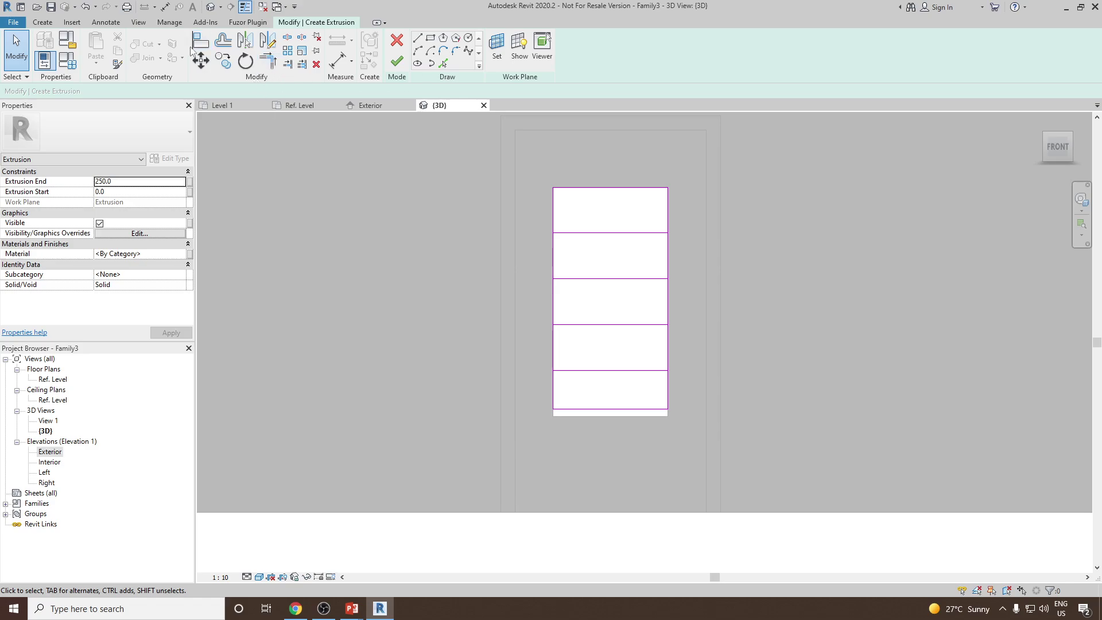
Split the right edge of the panel profile at the band line.
click(288, 38)
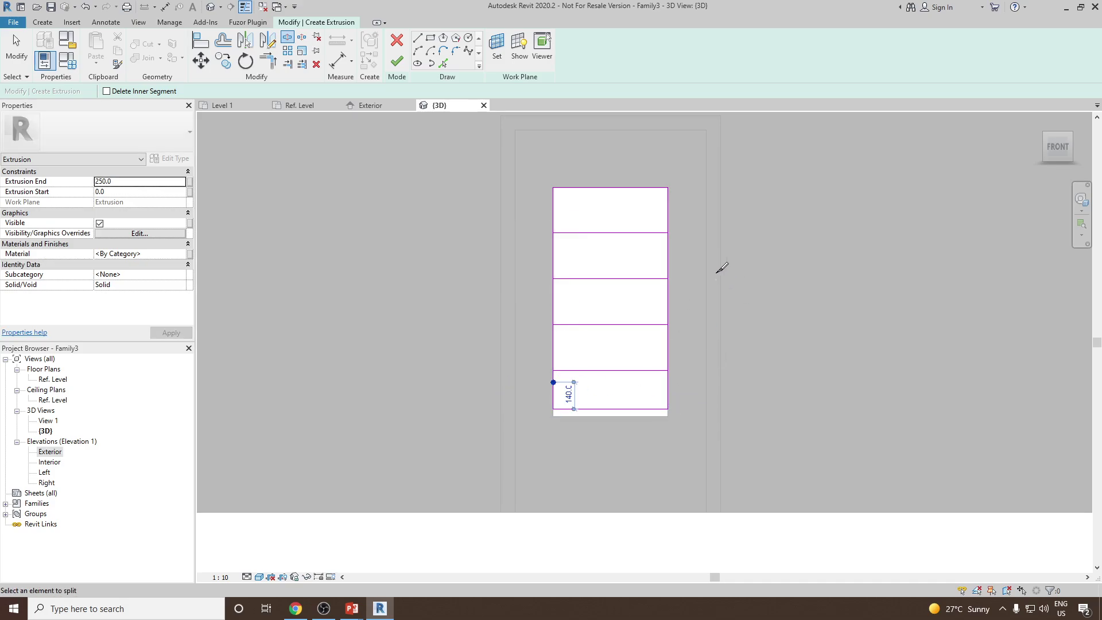
click(669, 256)
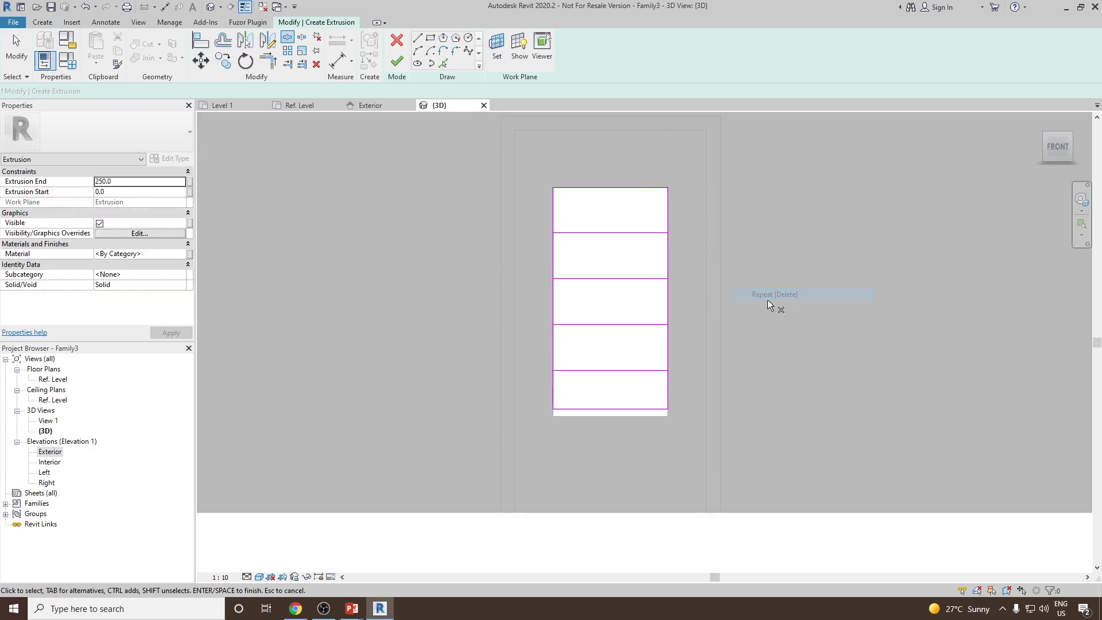
right_click(773, 301)
click(787, 323)
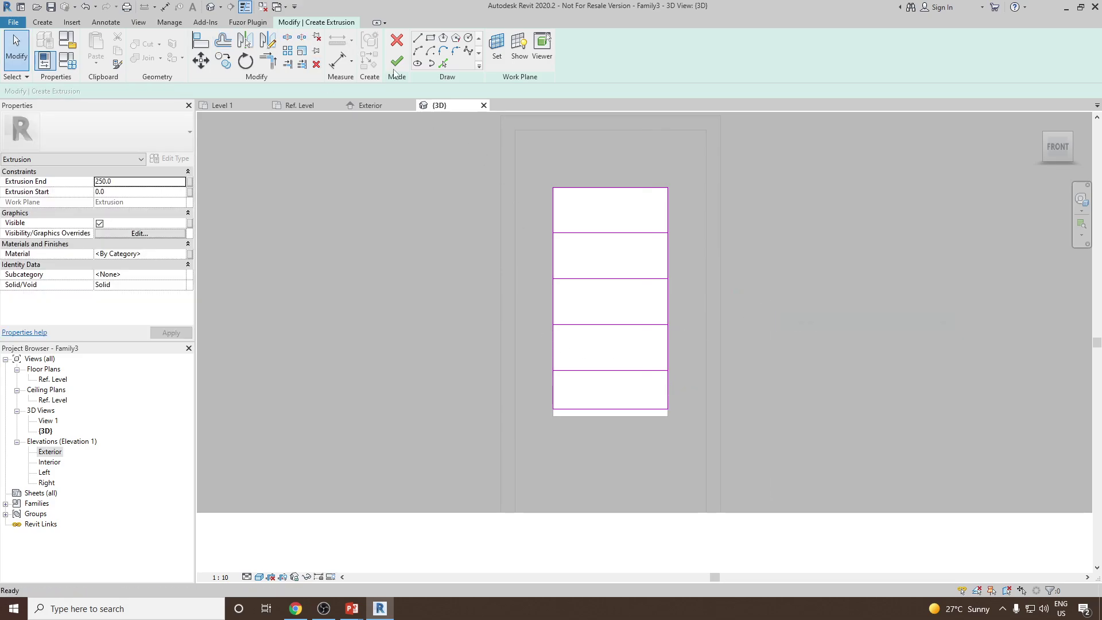
Trim the right edge line into a corner and check its length.
click(271, 64)
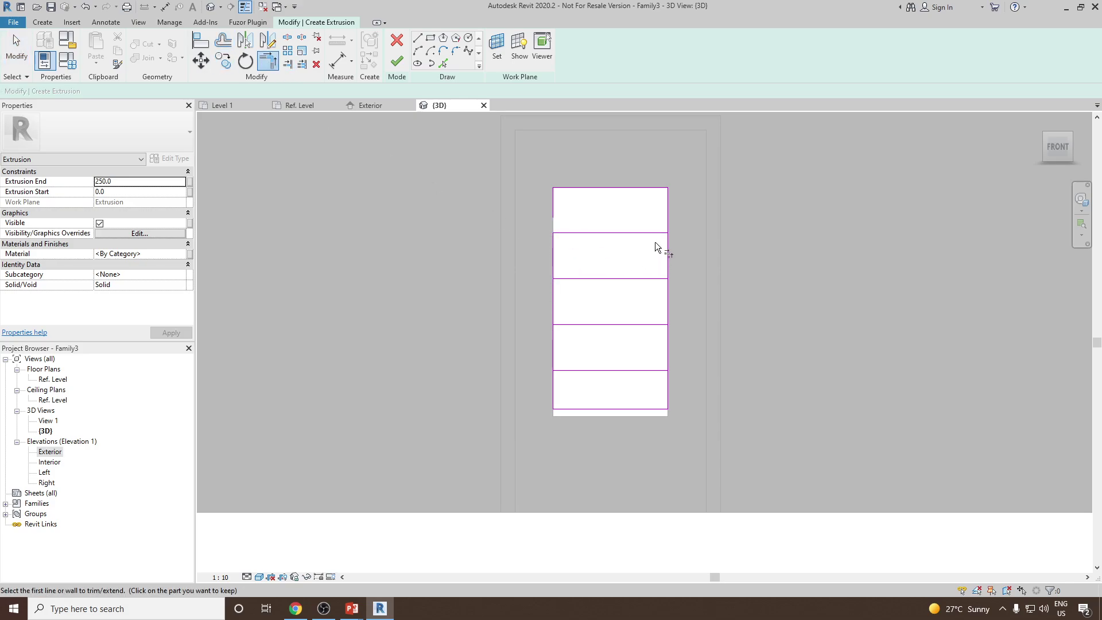
click(666, 256)
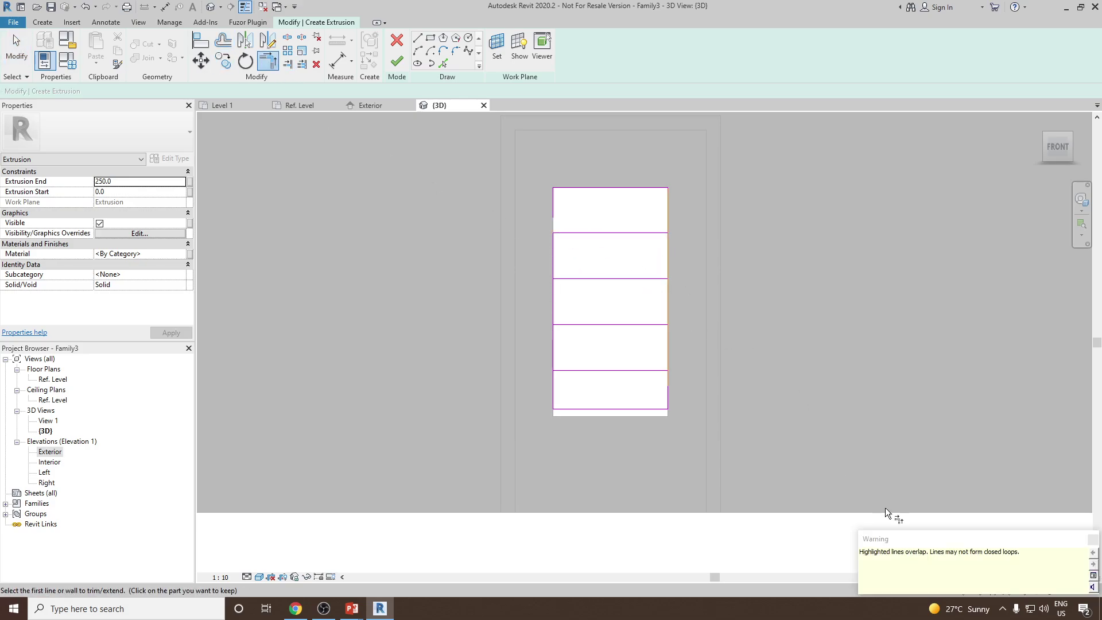
key(Escape)
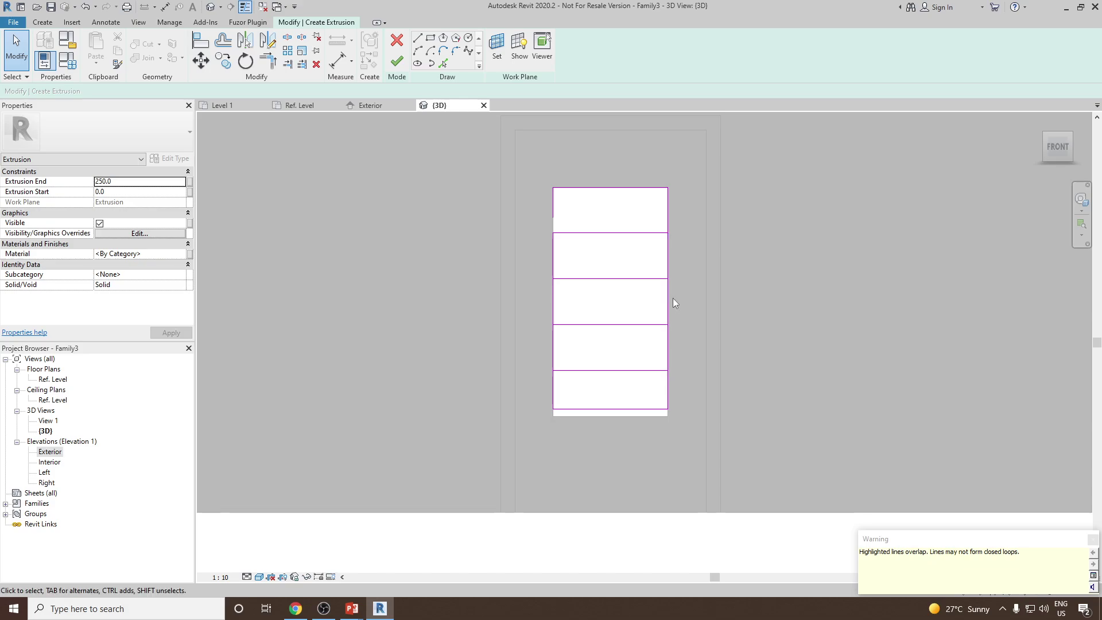
click(669, 299)
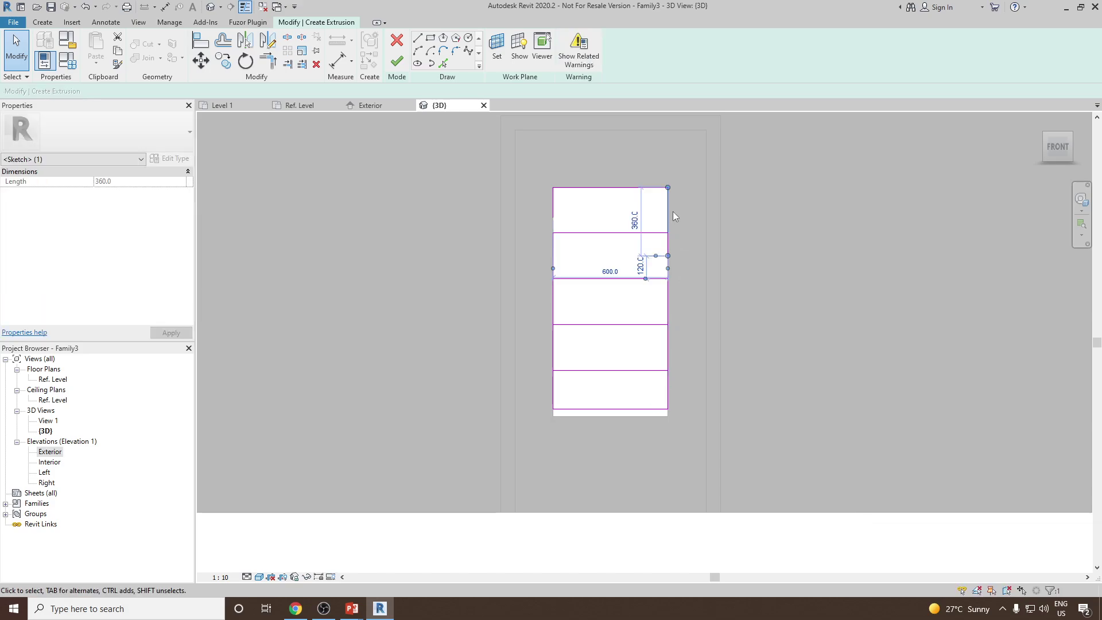
click(688, 277)
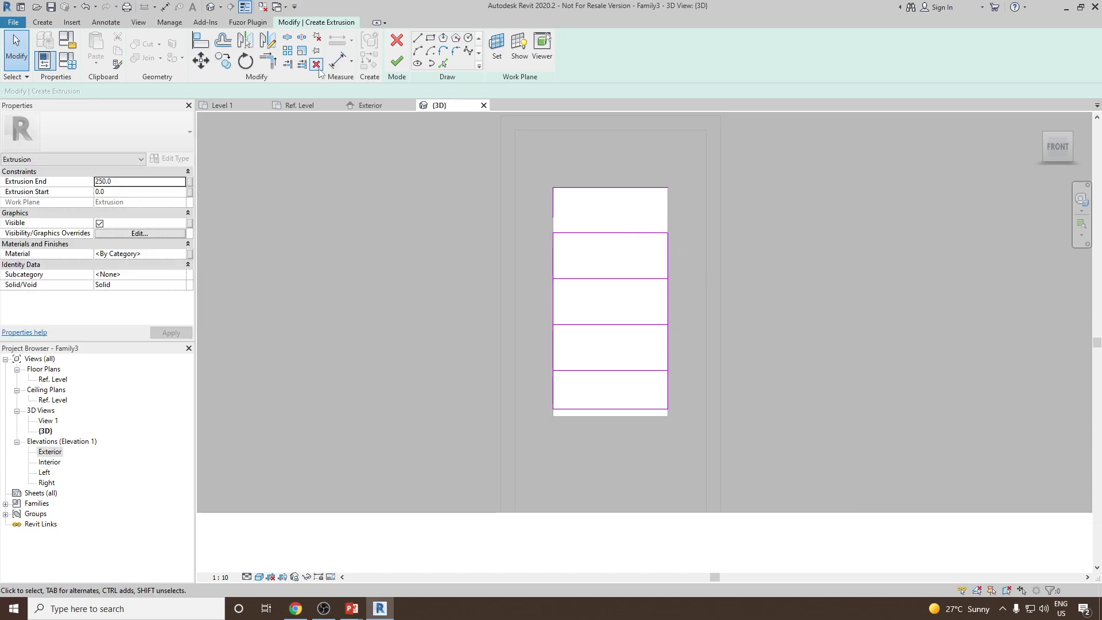
Trim the edge lines into corners with TR, unjoining elements to clear the error.
key(t)
key(r)
click(640, 280)
click(669, 264)
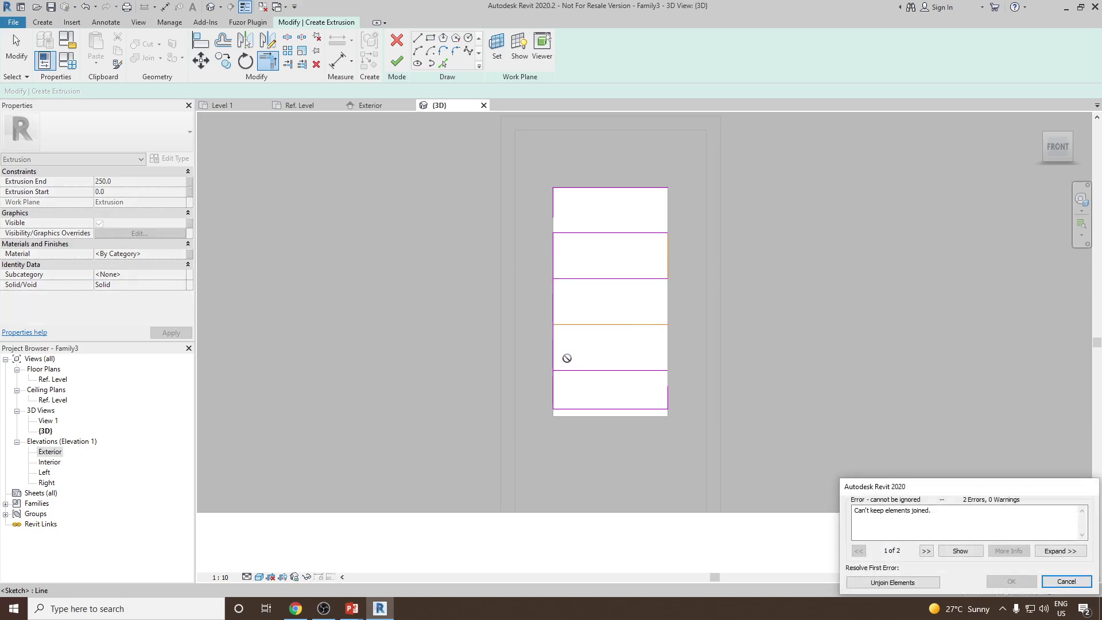
click(878, 580)
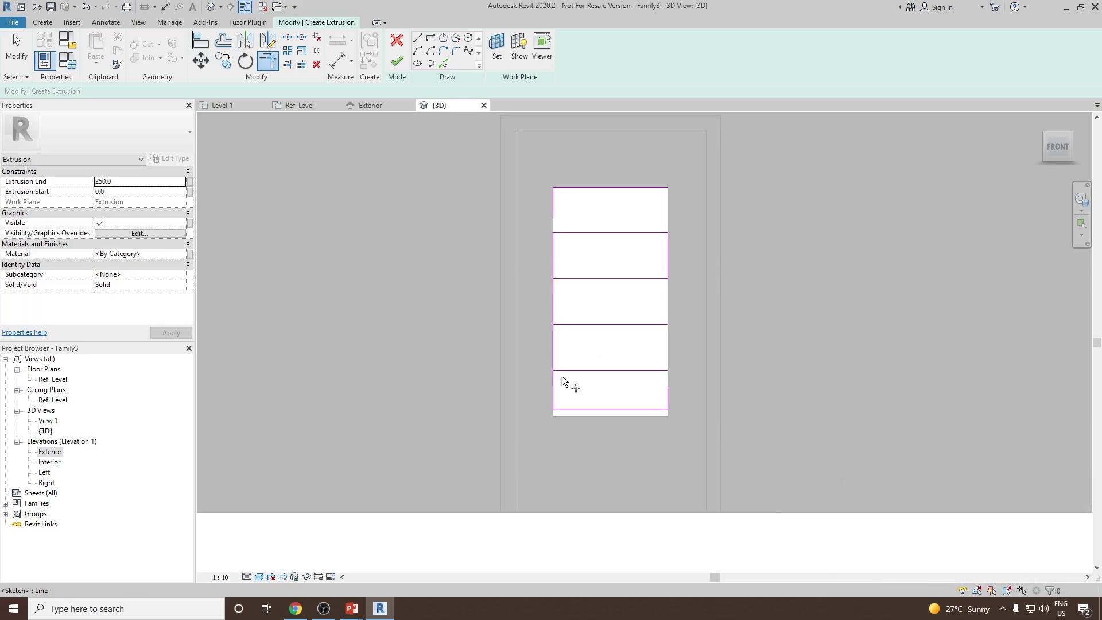
click(554, 344)
click(575, 325)
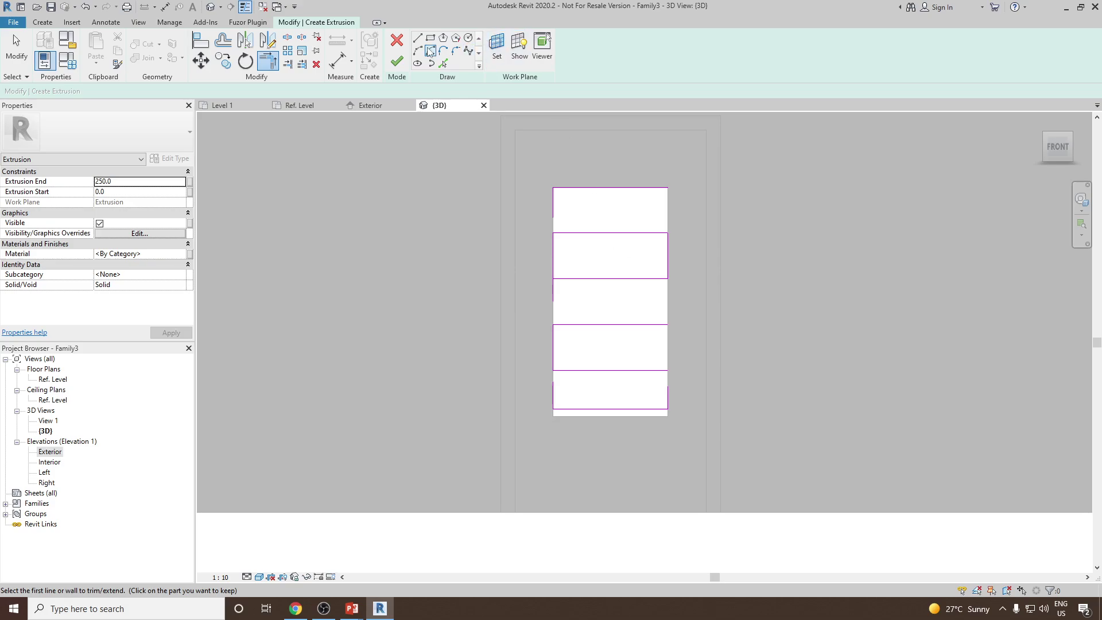
Draw the missing vertical edge segment on the profile's right side.
key(l)
key(i)
click(667, 325)
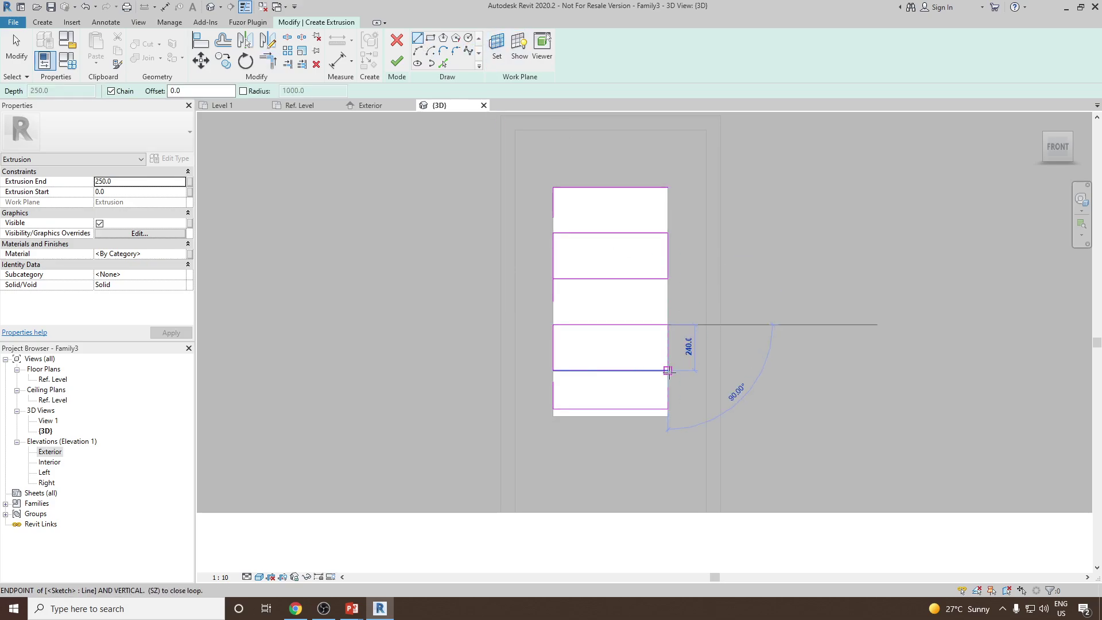
click(667, 370)
key(Escape)
key(Escape)
Delete the top band's sketch lines and finish the sketch to create the panels.
click(617, 409)
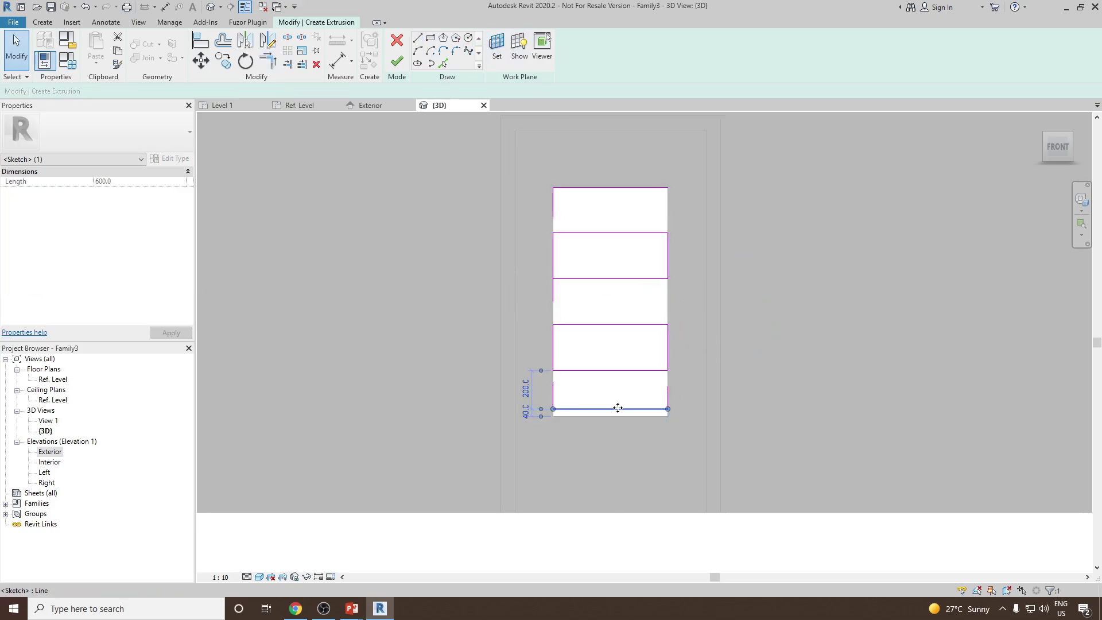
click(589, 414)
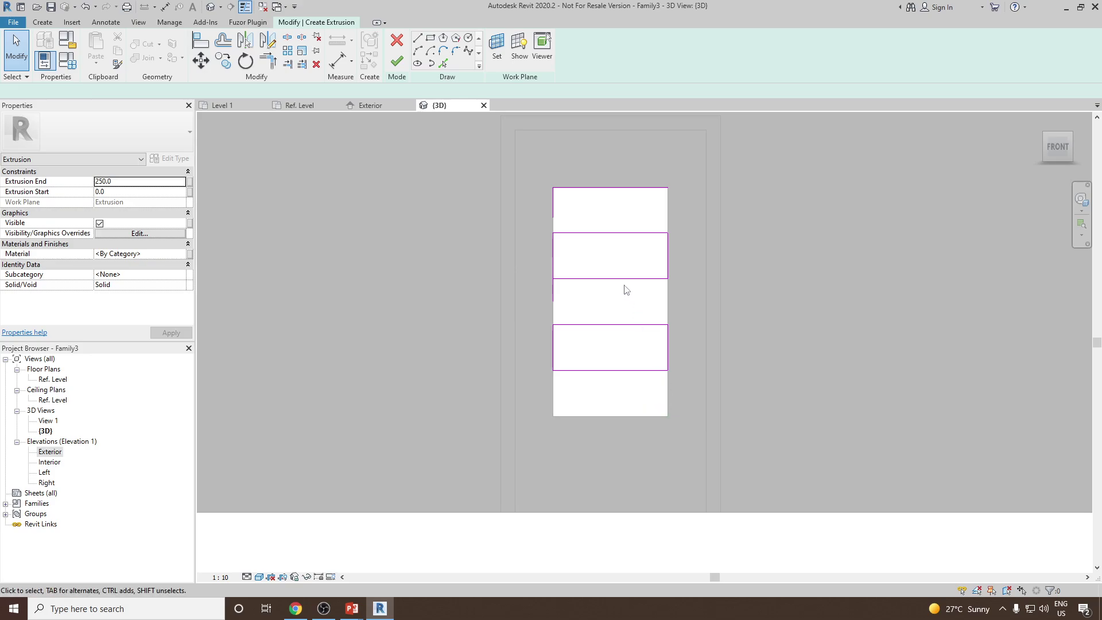
click(632, 188)
key(Delete)
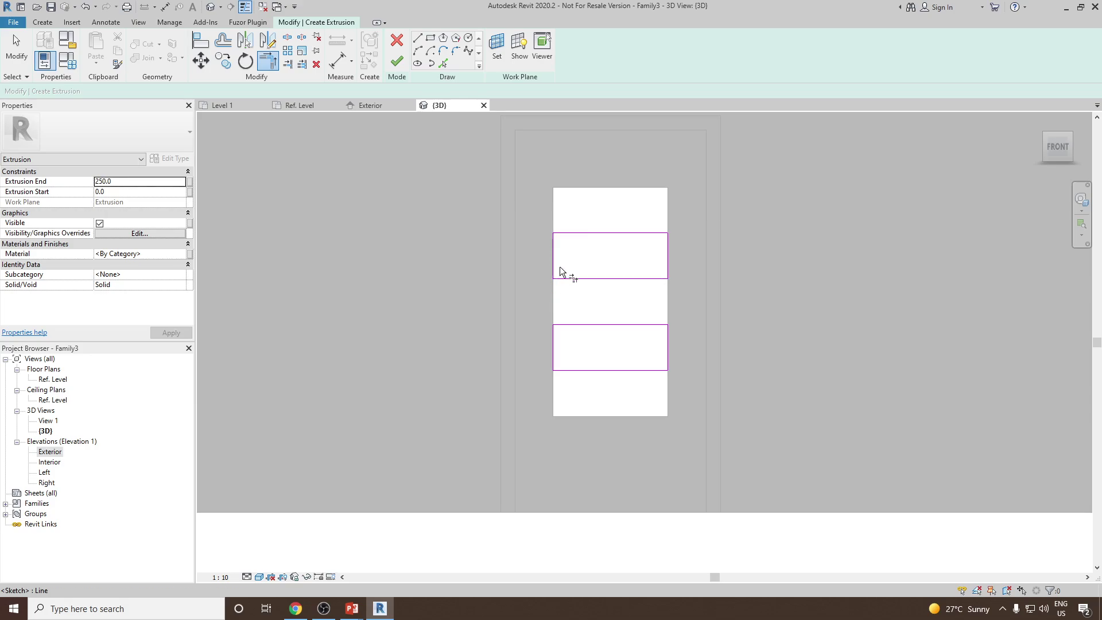
click(403, 72)
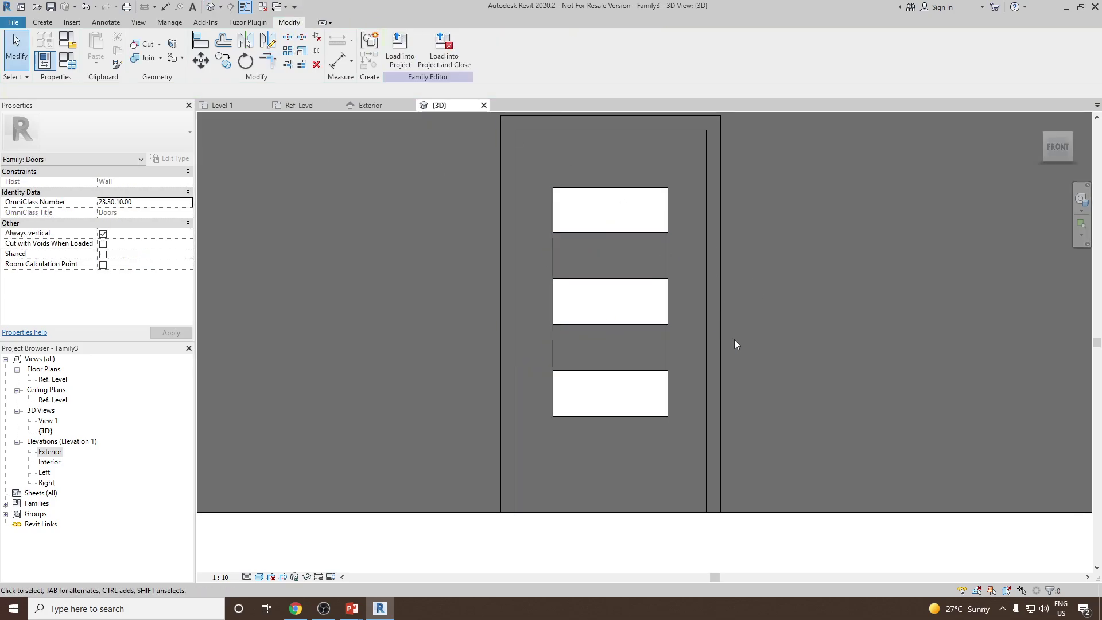
Select the panel extrusions in 3D and drag their start face outward.
shift+middle_drag(733, 340, 586, 272)
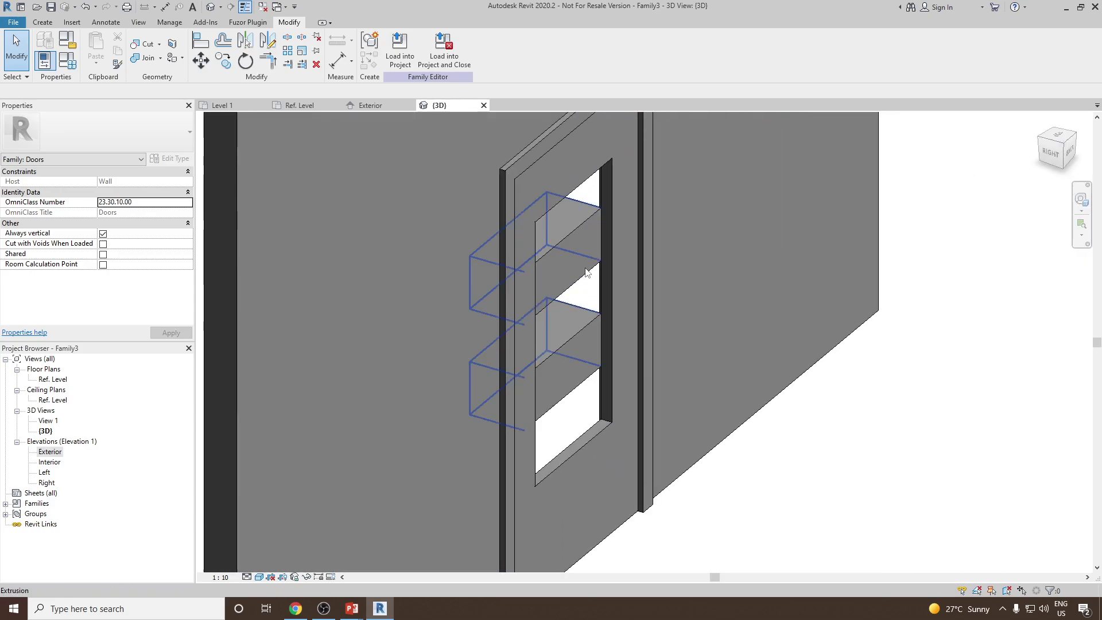
click(581, 225)
shift+middle_drag(599, 314, 568, 318)
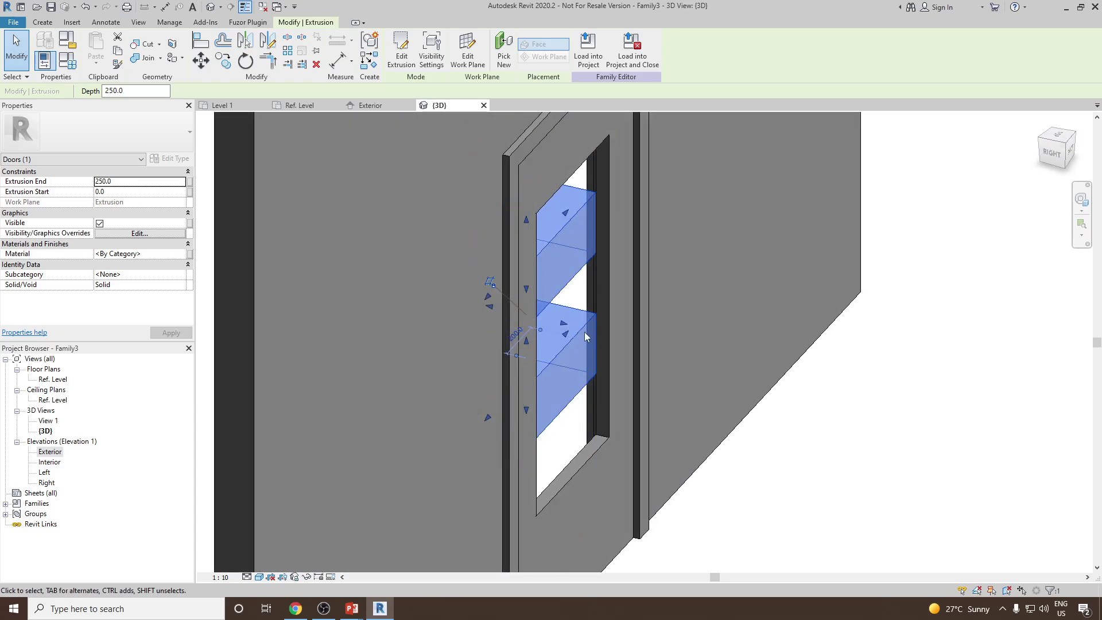
drag(565, 327, 578, 327)
drag(634, 175, 633, 172)
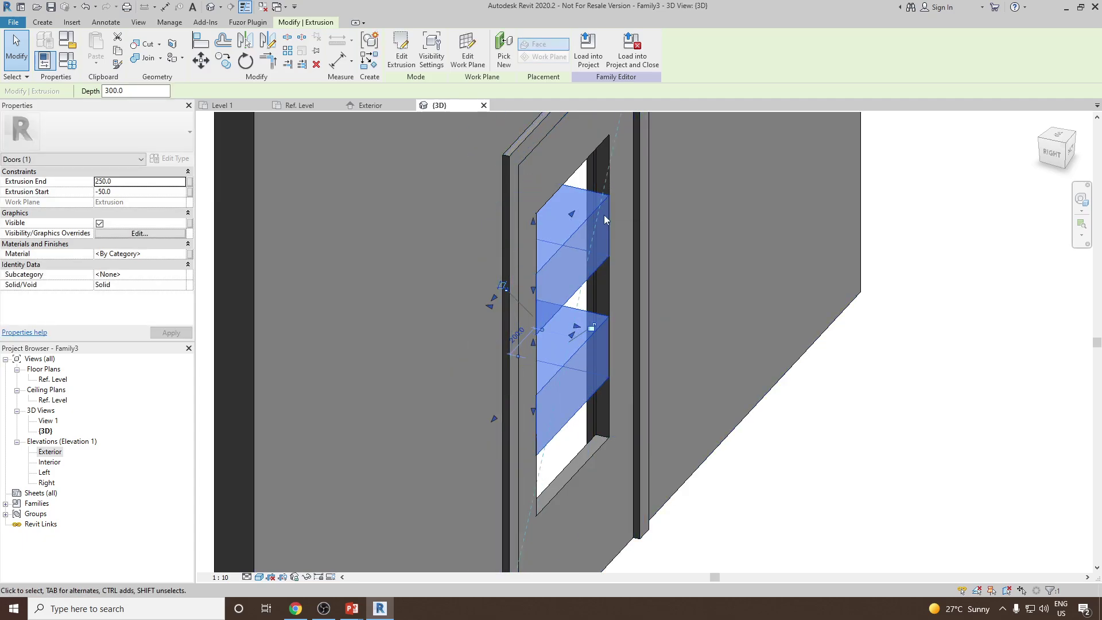
shift+middle_drag(689, 229, 537, 284)
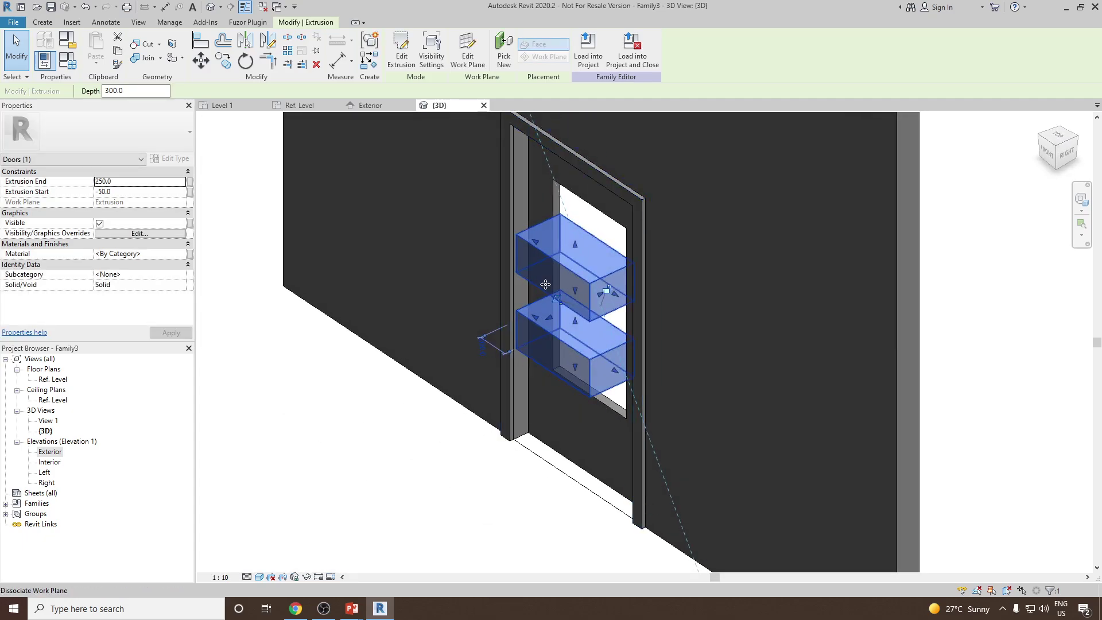
Enter 50 as the panels' Extrusion End value and apply it.
click(165, 182)
text(50)
click(171, 333)
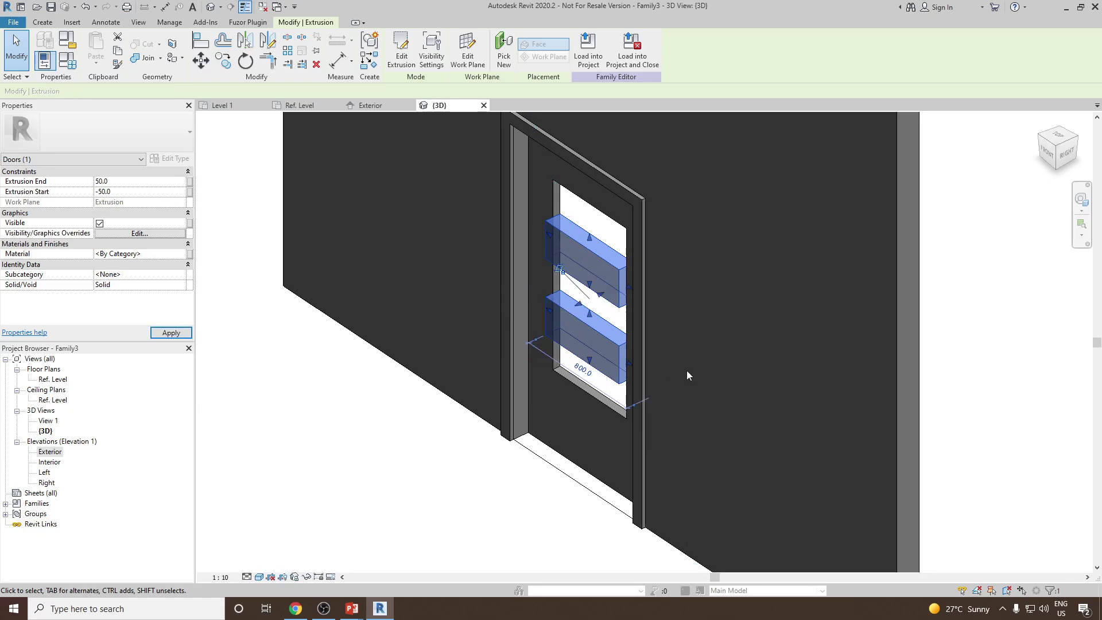
click(167, 183)
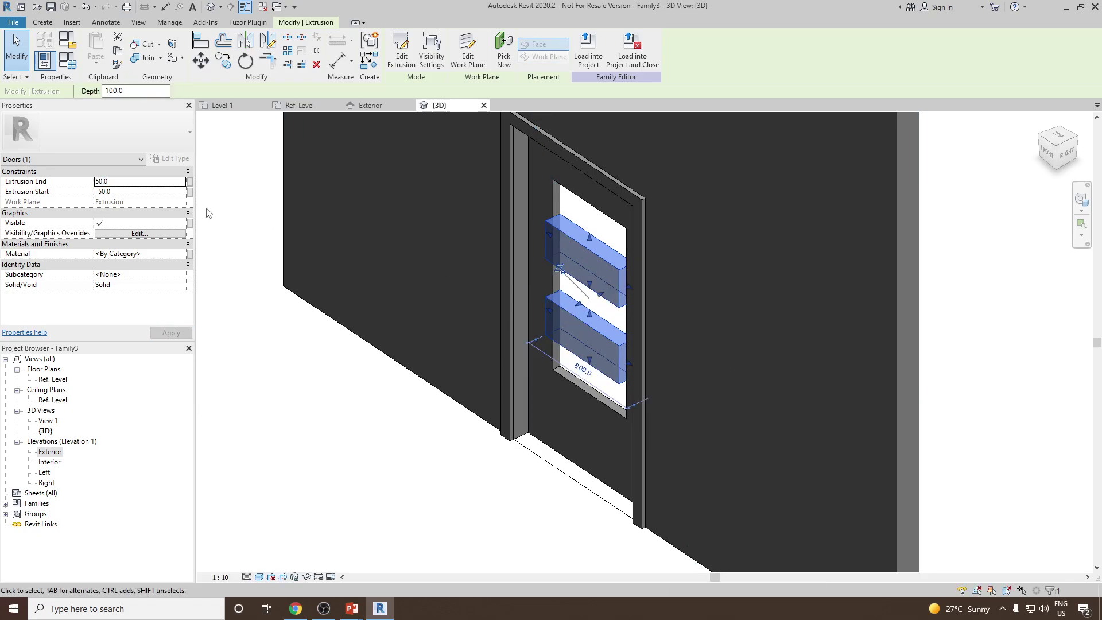
key(Return)
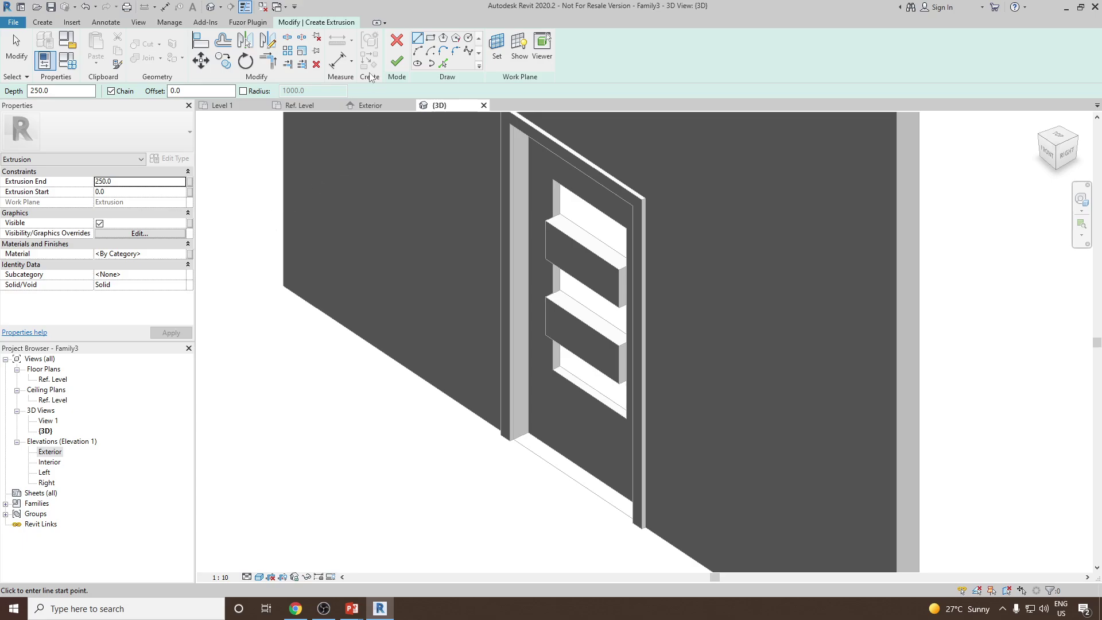
Reselect the divider bars to check their end value, viewing them from front-left.
click(397, 41)
click(571, 234)
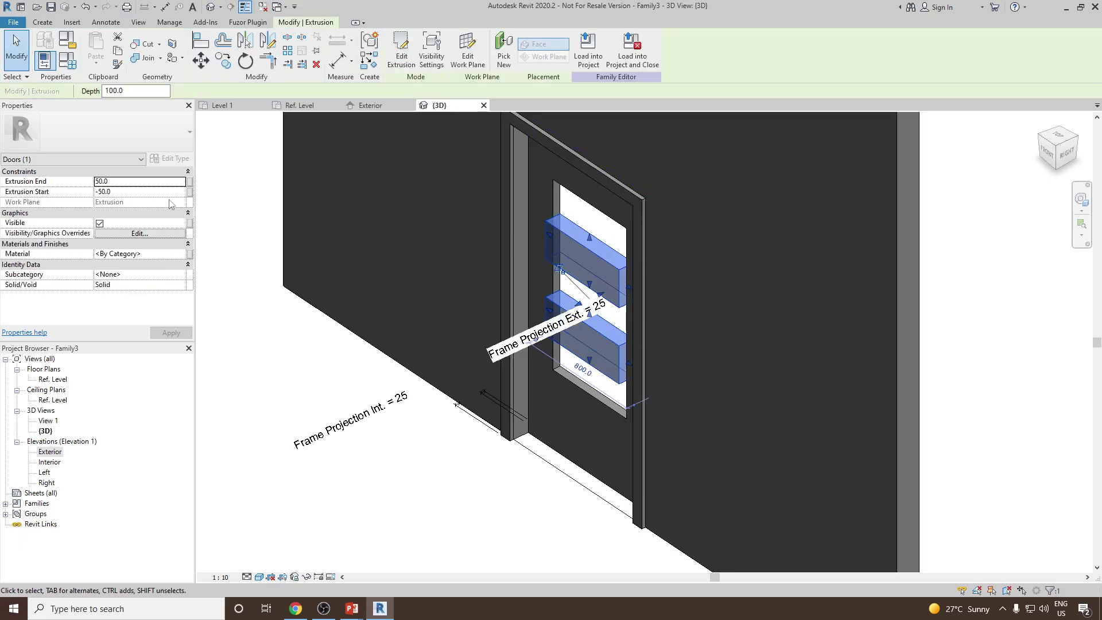
click(143, 181)
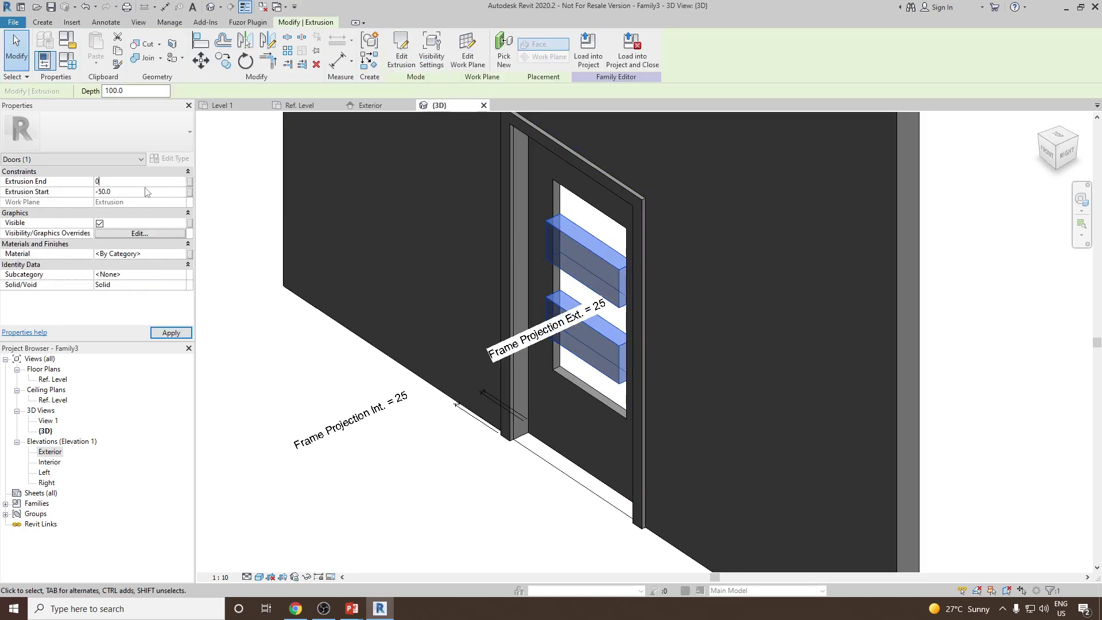
key(Escape)
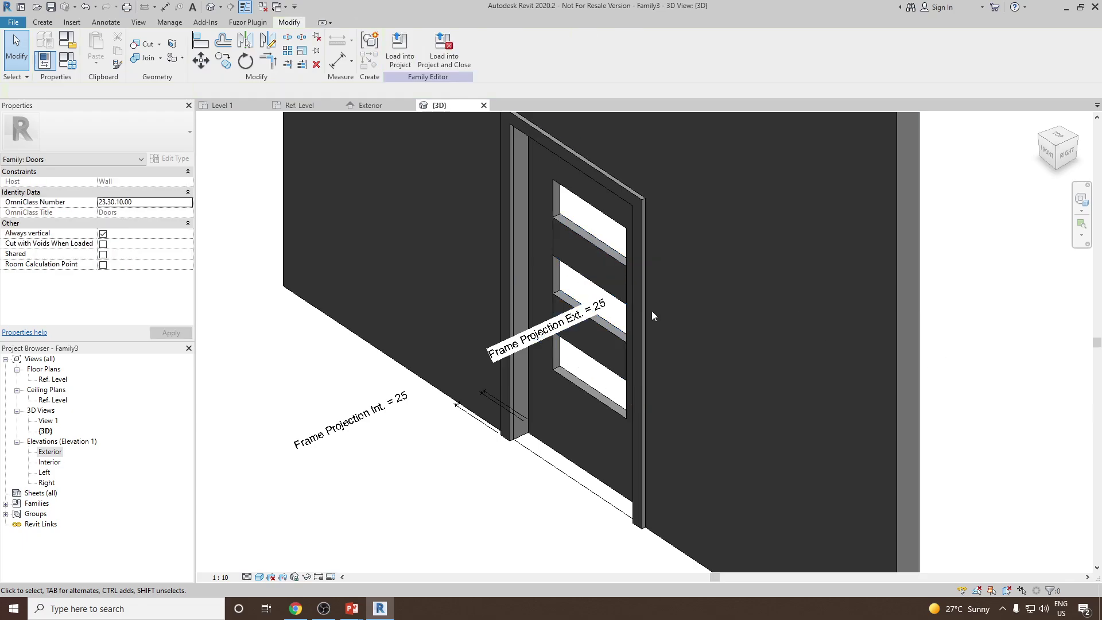
shift+middle_drag(652, 311, 873, 320)
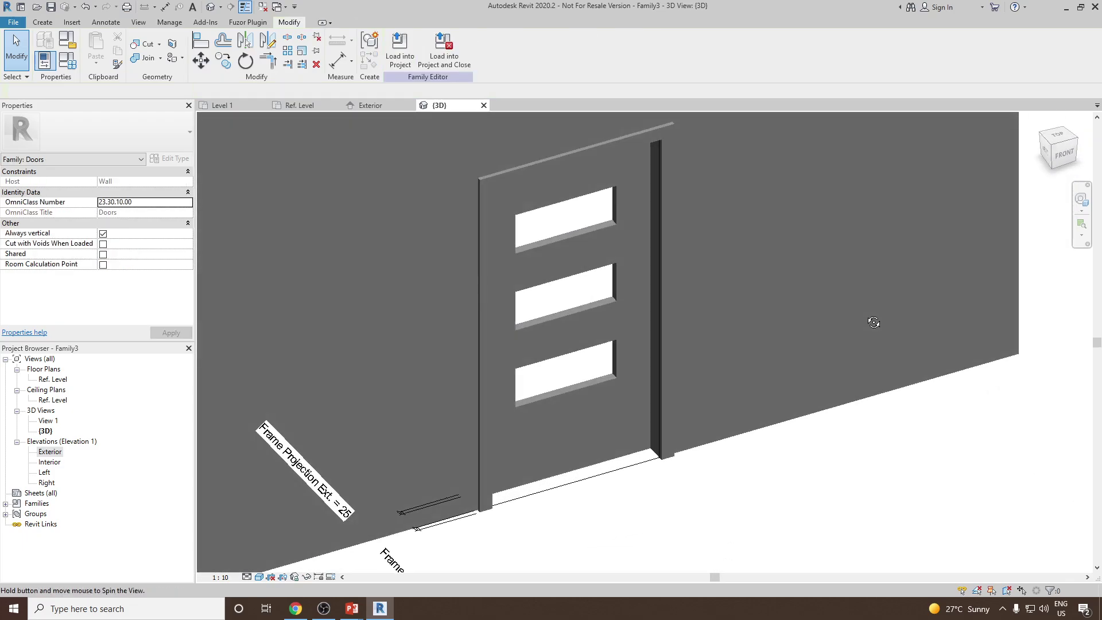
click(573, 240)
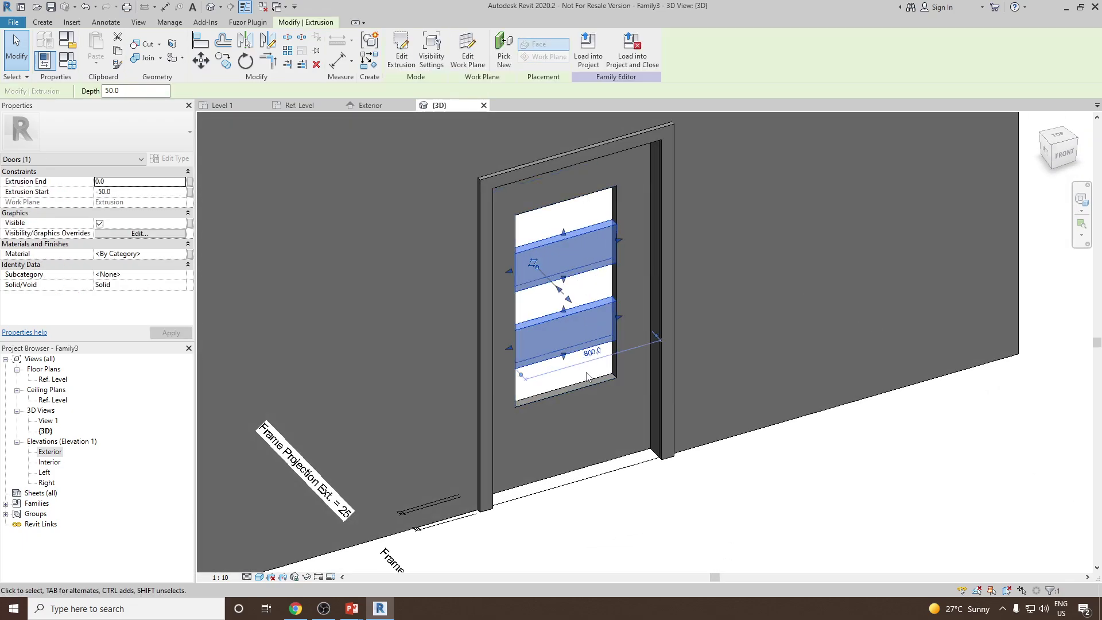
key(Escape)
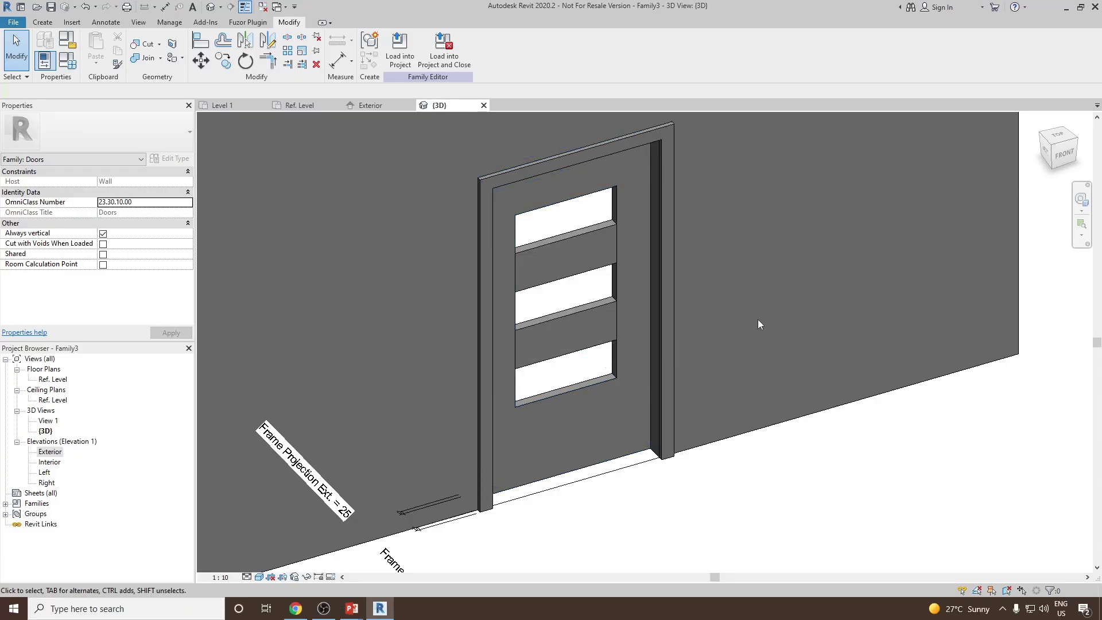
Display the work plane and switch to the FRONT view centred on the door panel.
click(46, 23)
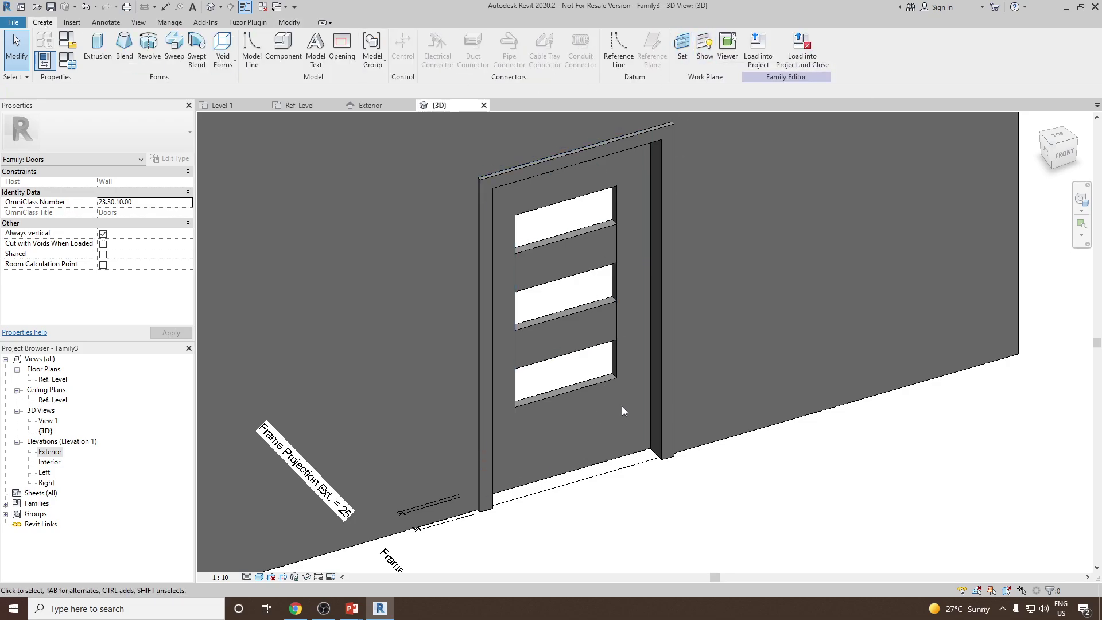
shift+middle_drag(622, 405, 569, 439)
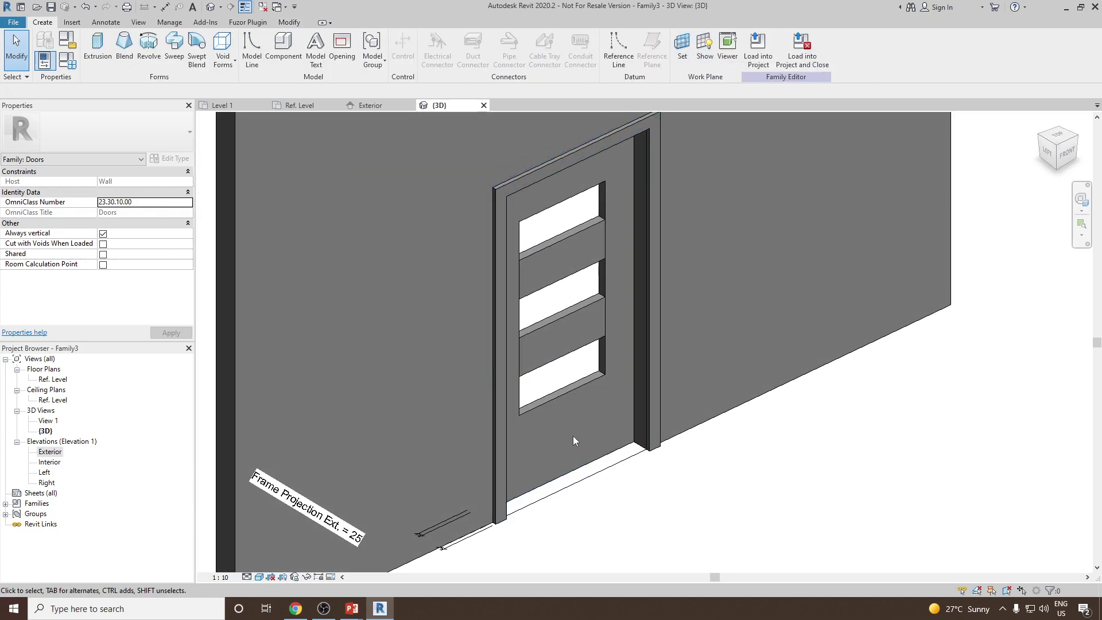
click(704, 46)
shift+middle_drag(660, 384, 577, 397)
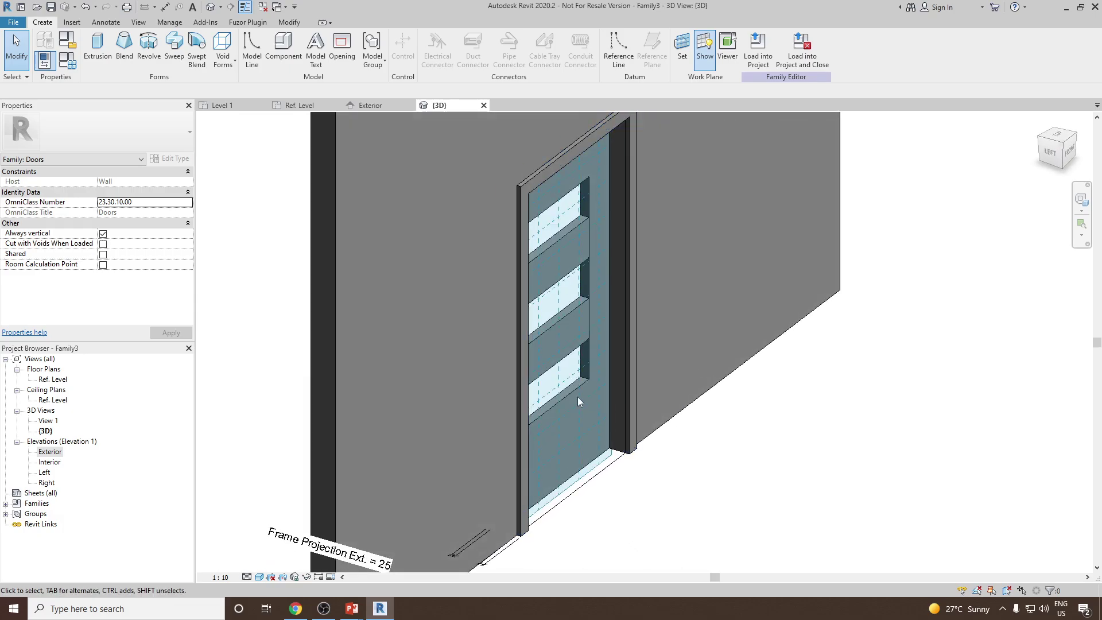
click(1072, 154)
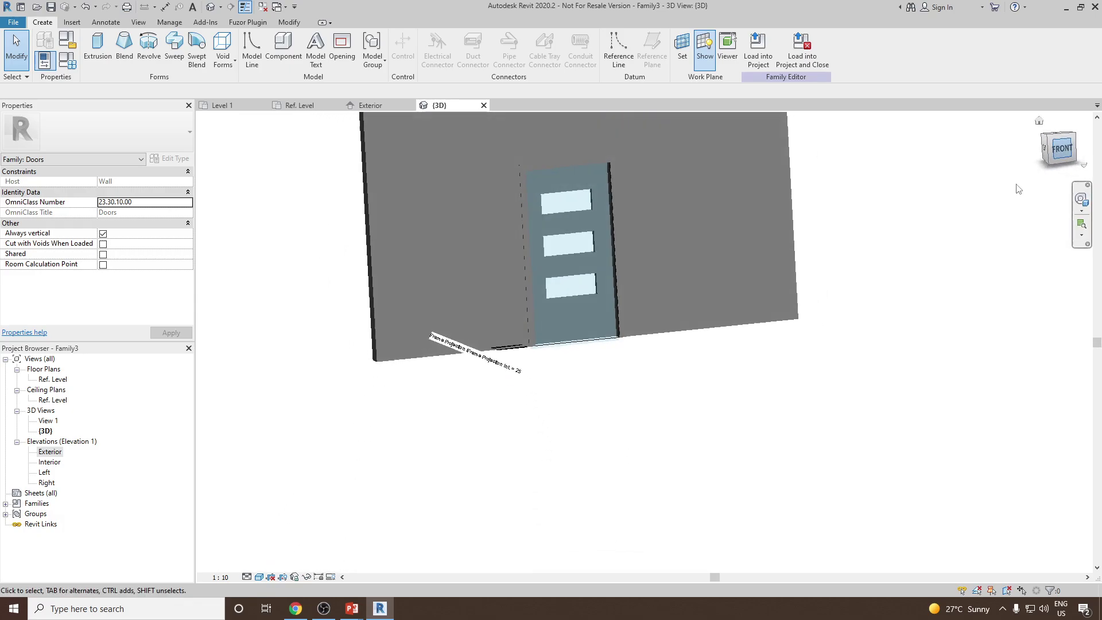
scroll(598, 351, up, 5)
middle_drag(651, 374, 650, 373)
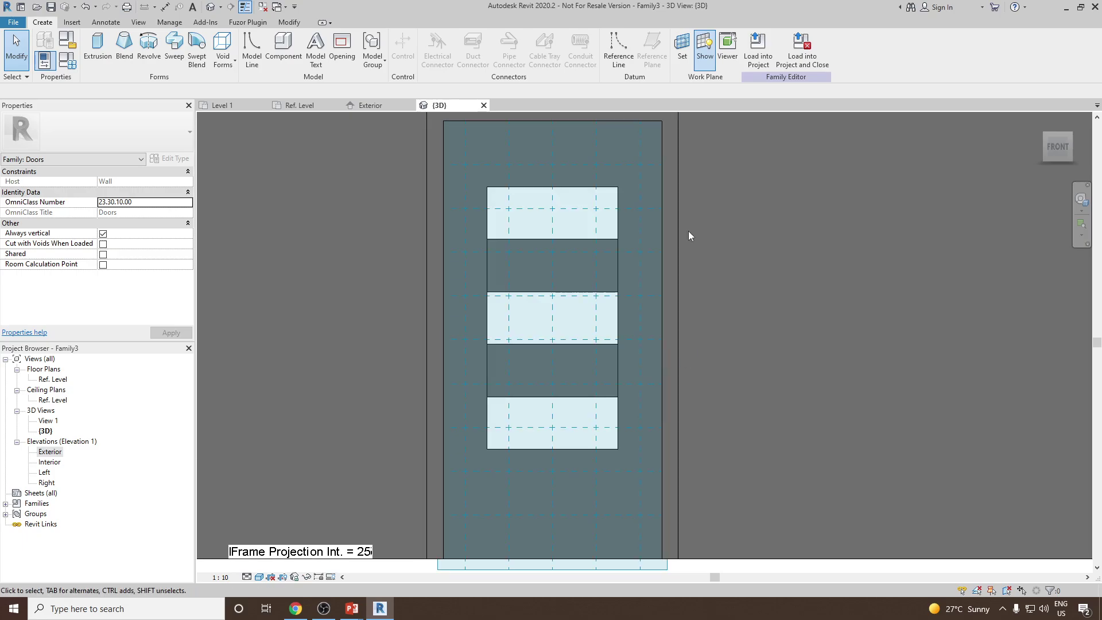
Sketch an extrusion of three rectangles over the top, middle and bottom openings and finish it.
click(99, 50)
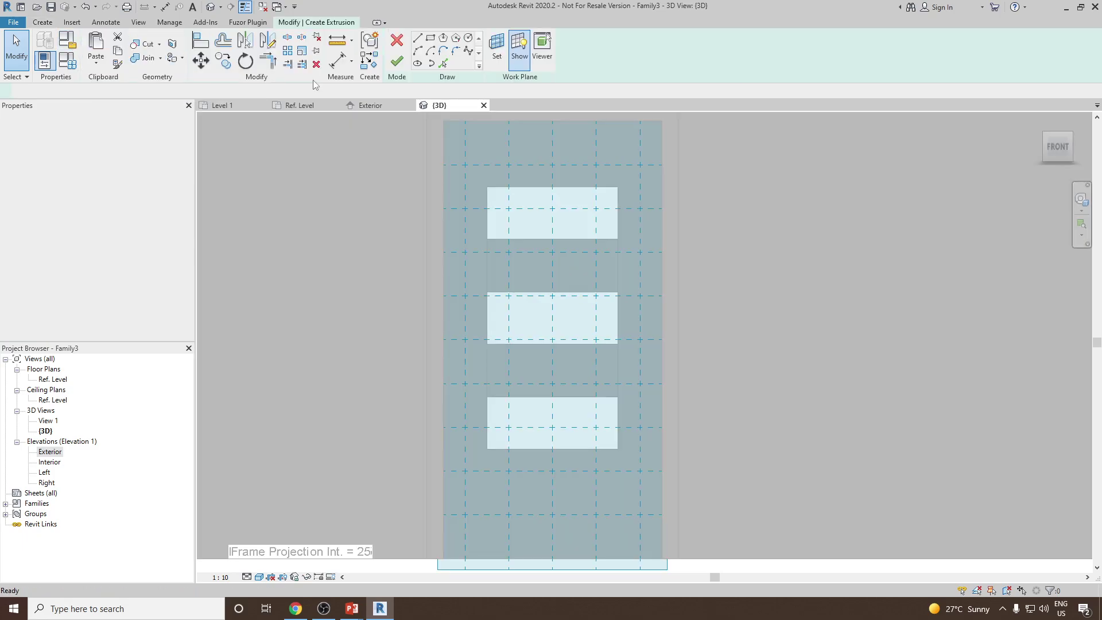
click(432, 39)
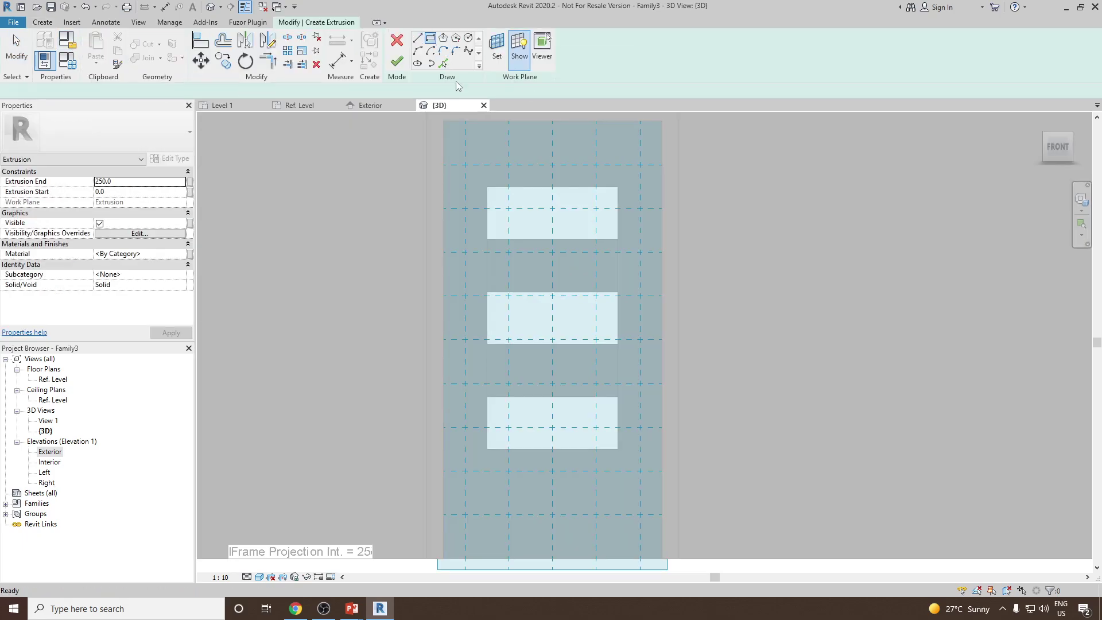
click(486, 187)
click(617, 239)
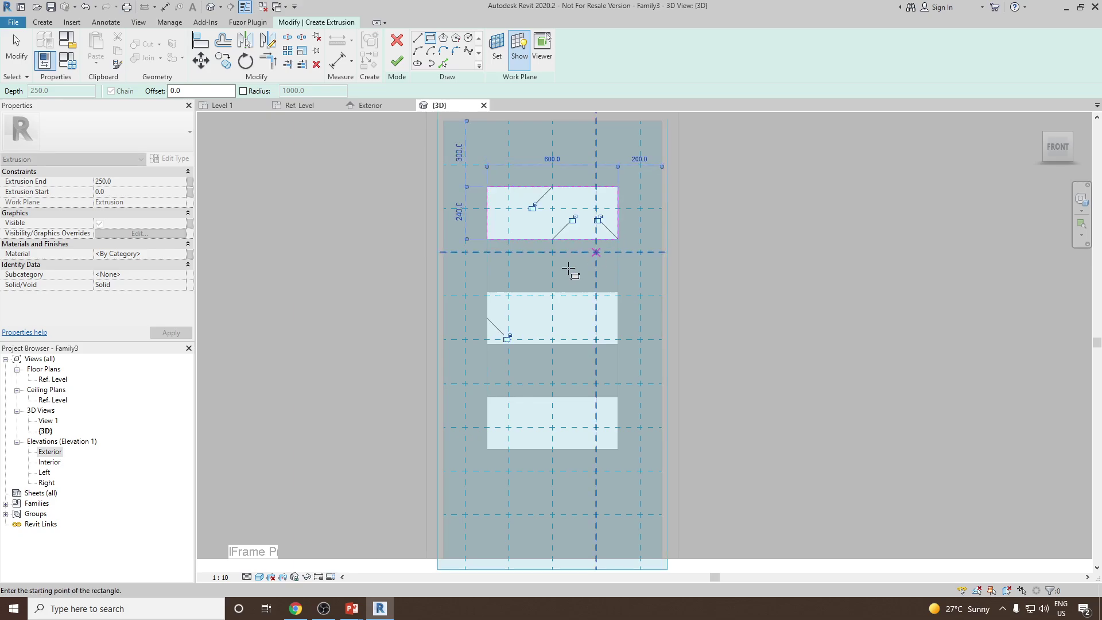
click(487, 293)
click(618, 344)
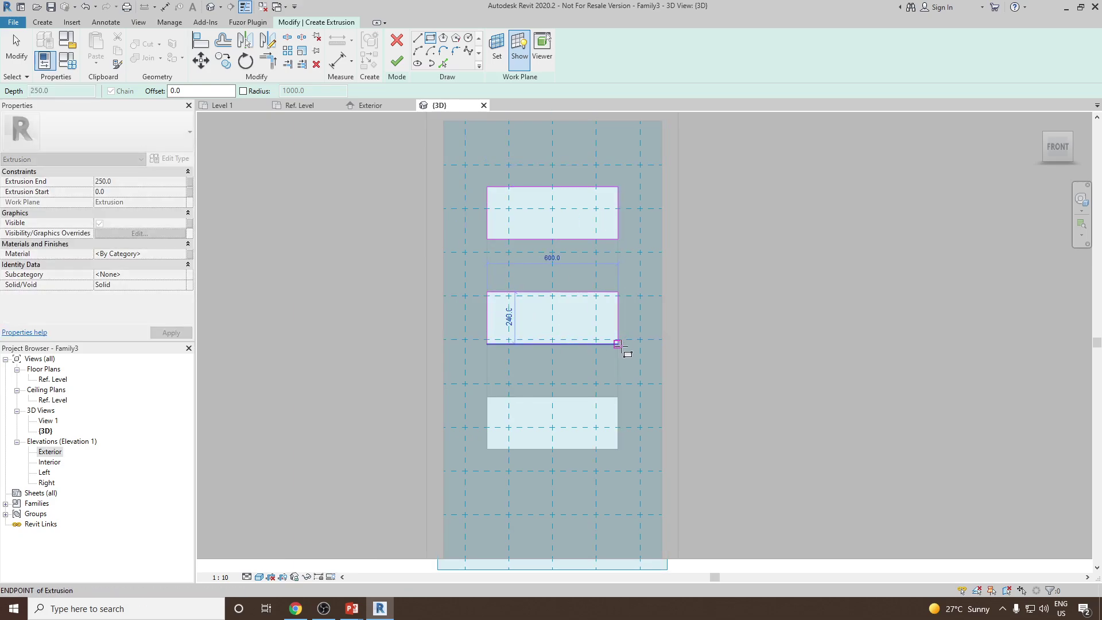
click(487, 397)
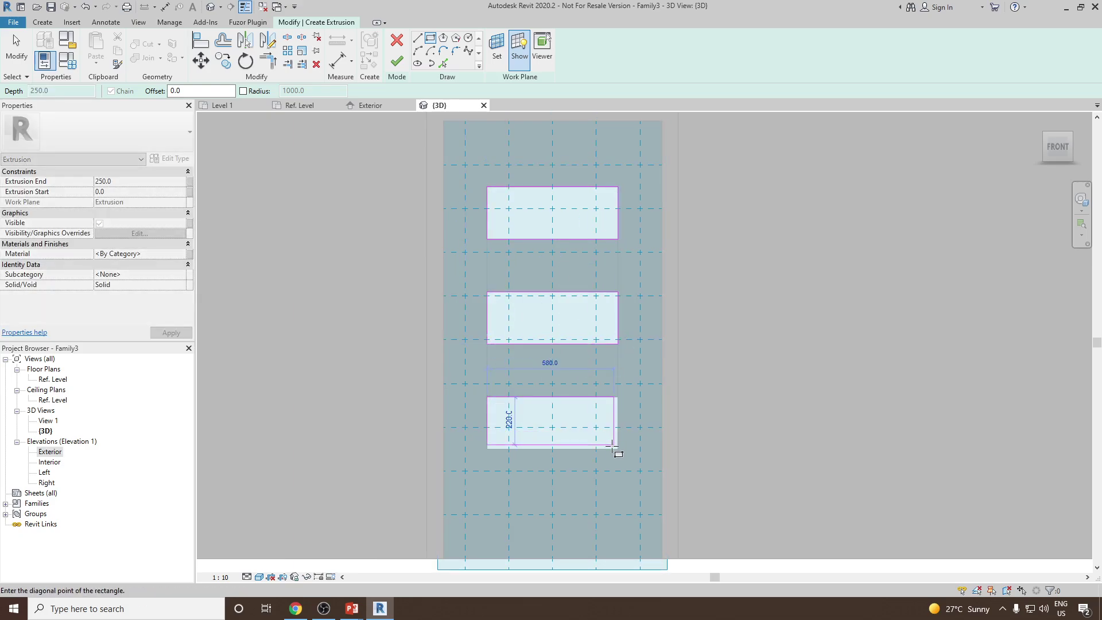
click(618, 449)
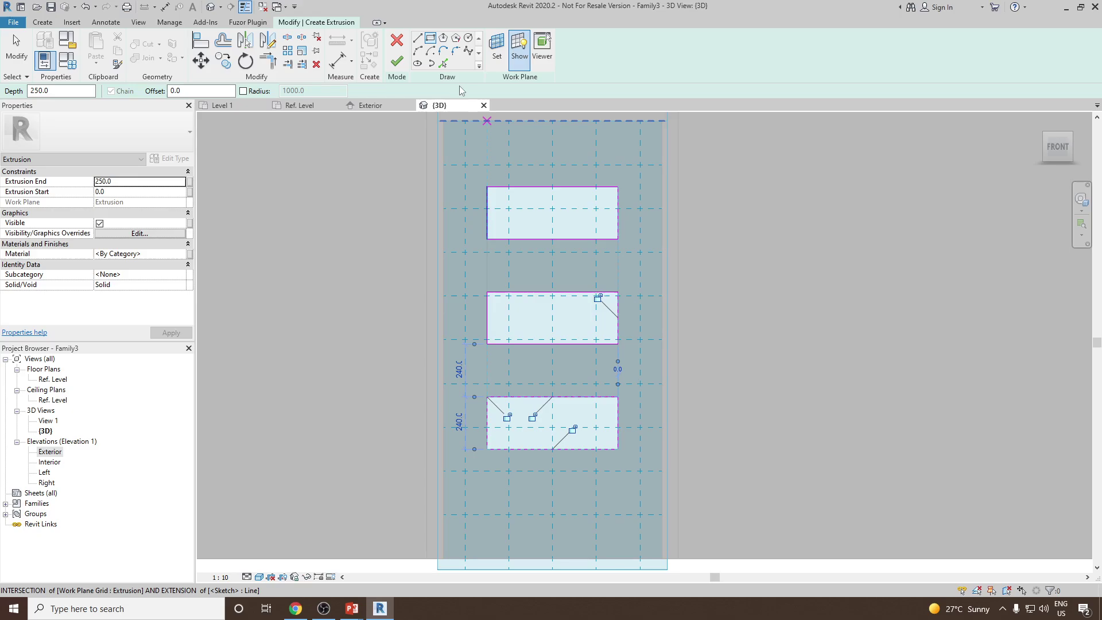
click(400, 63)
shift+middle_drag(726, 301, 402, 344)
Edit the infill extrusion's end value, assign it the Glass subcategory, and hide the work plane.
click(141, 182)
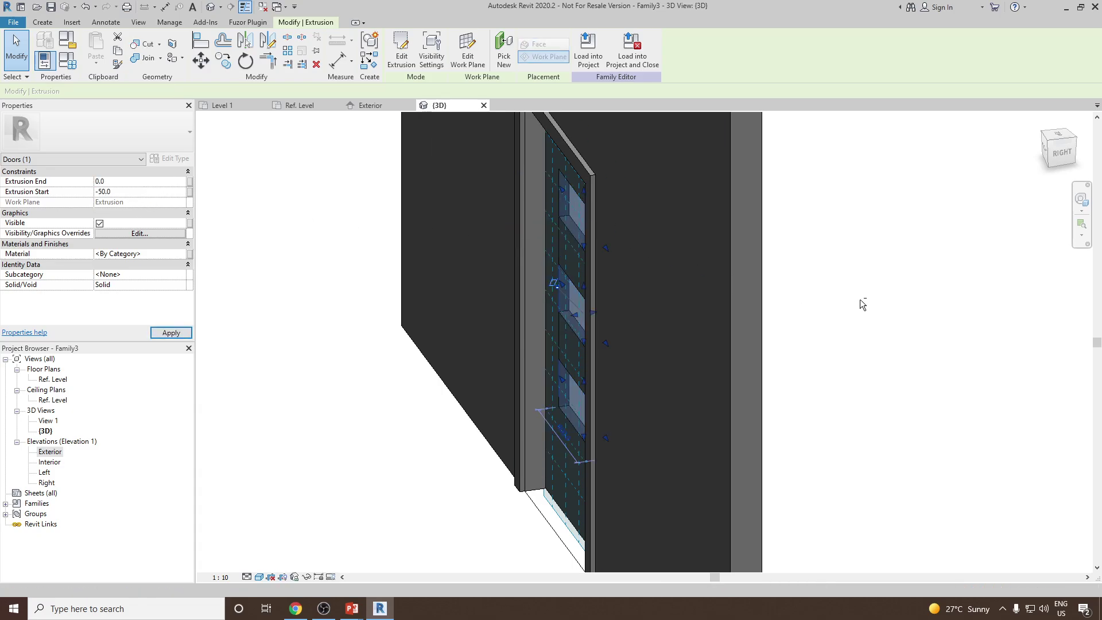
shift+middle_drag(859, 298, 957, 331)
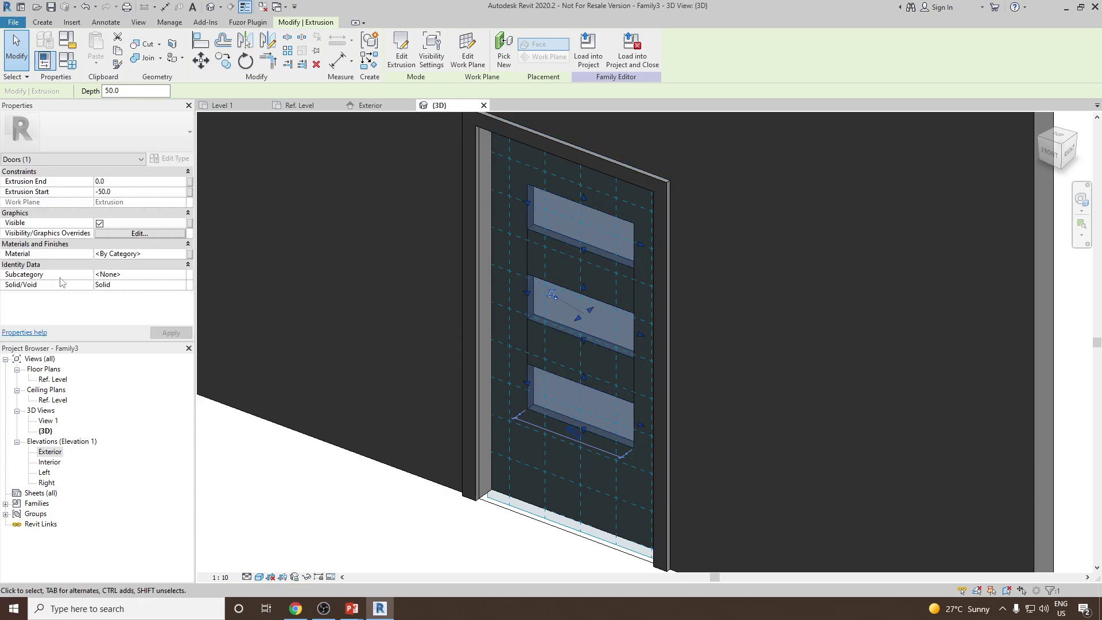
click(181, 275)
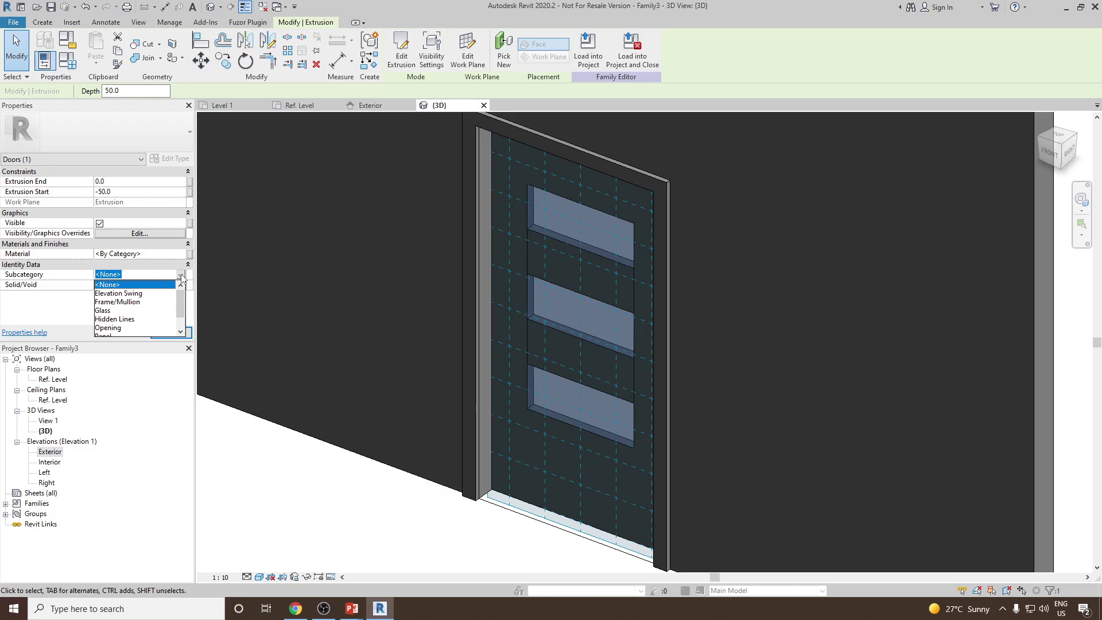
click(106, 312)
click(443, 529)
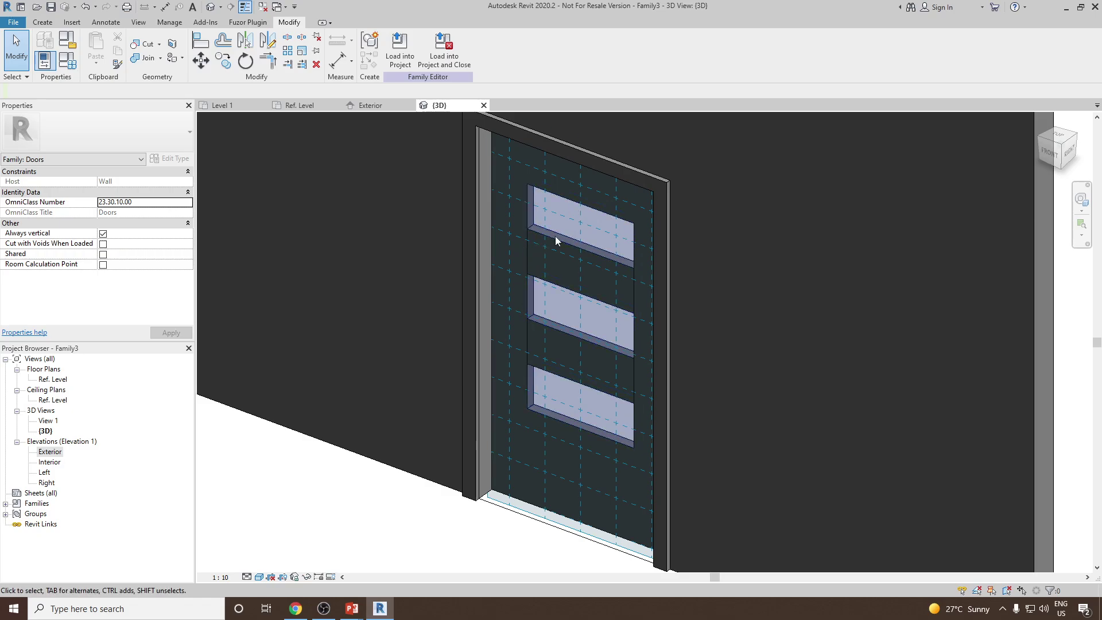
click(43, 22)
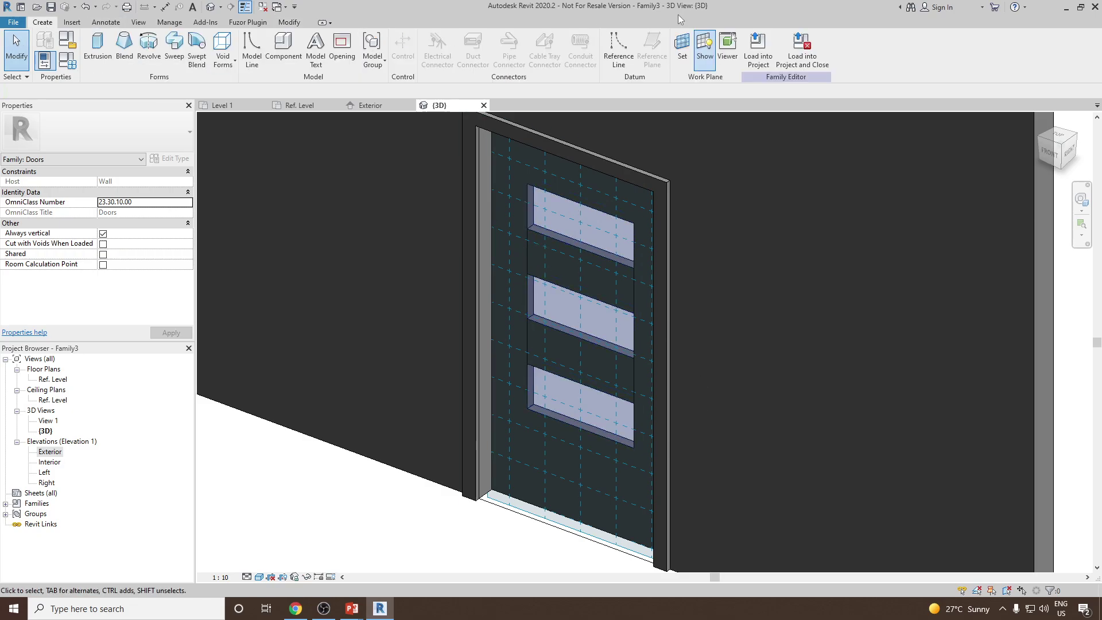
click(706, 57)
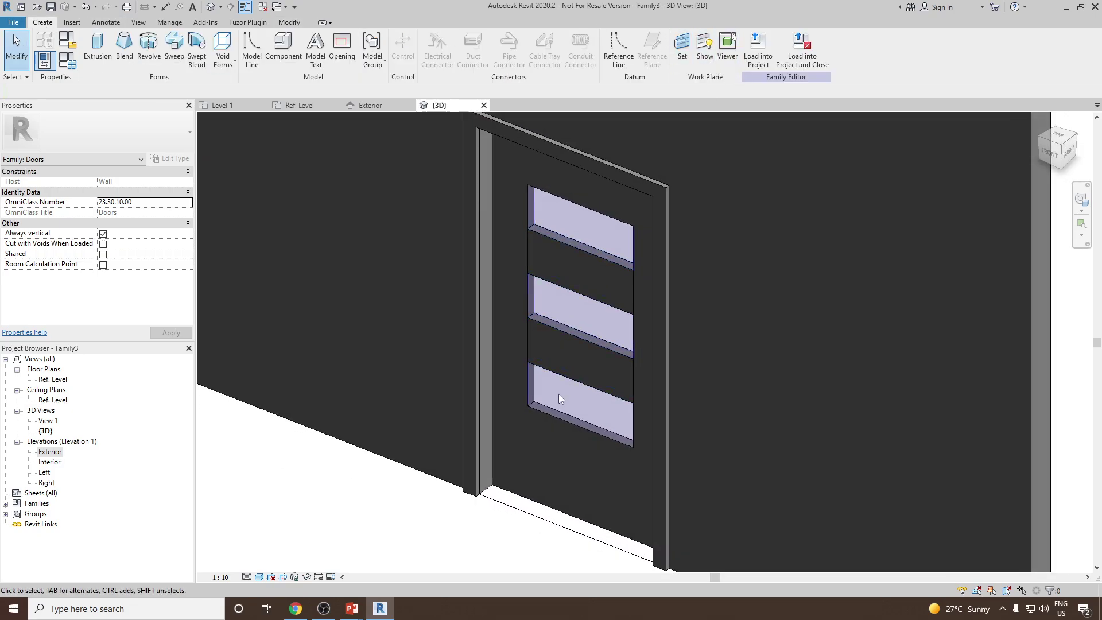
Select the door panel extrusion, then open and close its material browser unchanged.
click(528, 502)
key(Escape)
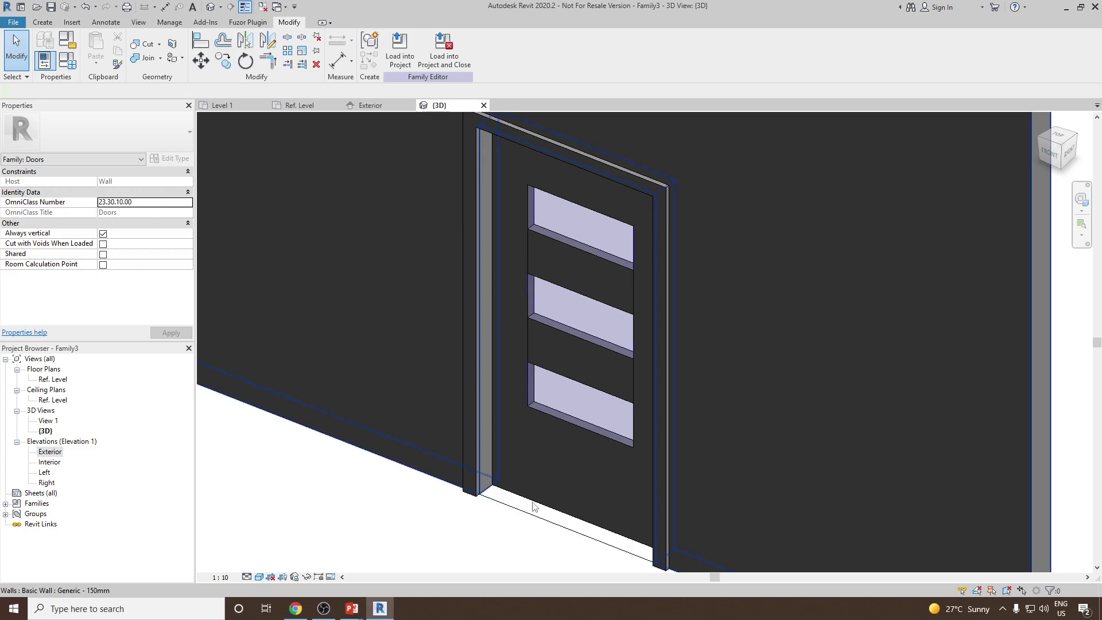
click(532, 501)
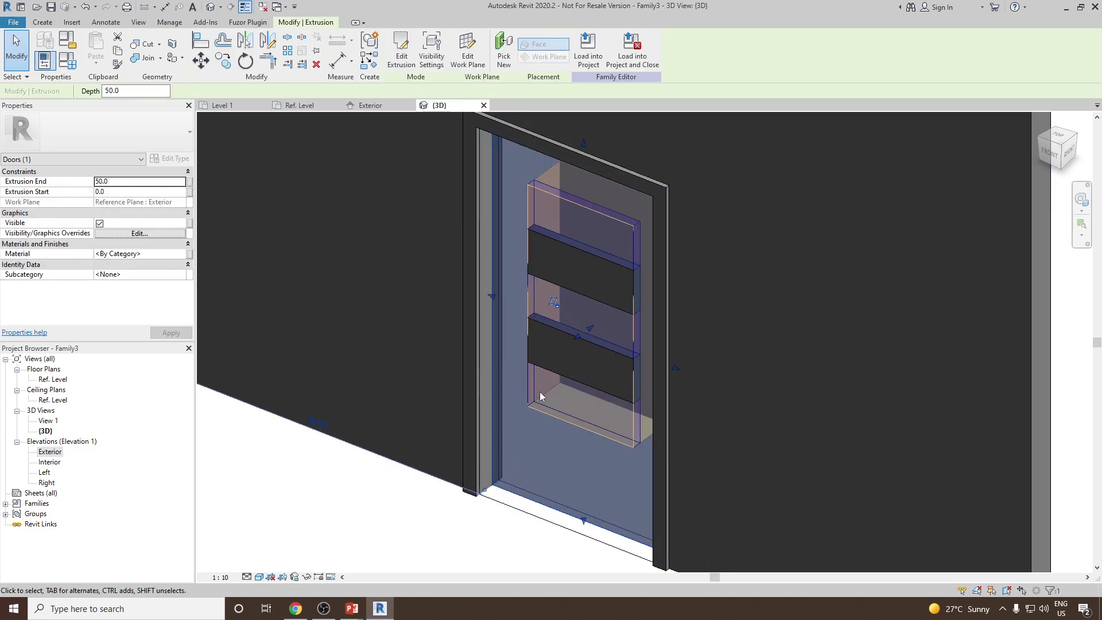
click(183, 253)
click(184, 254)
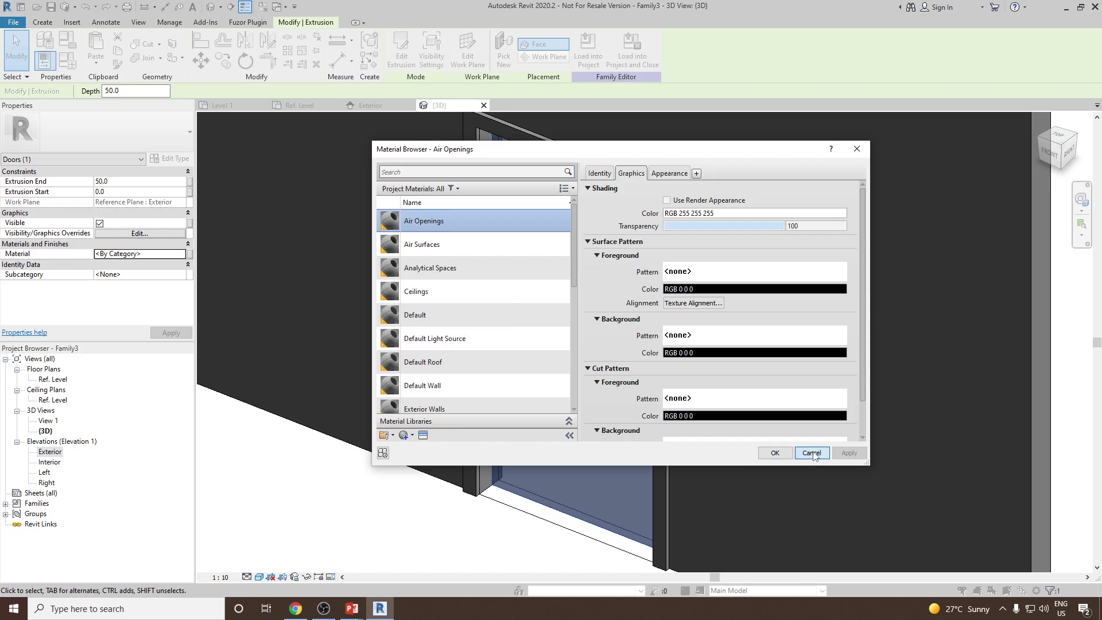
click(812, 452)
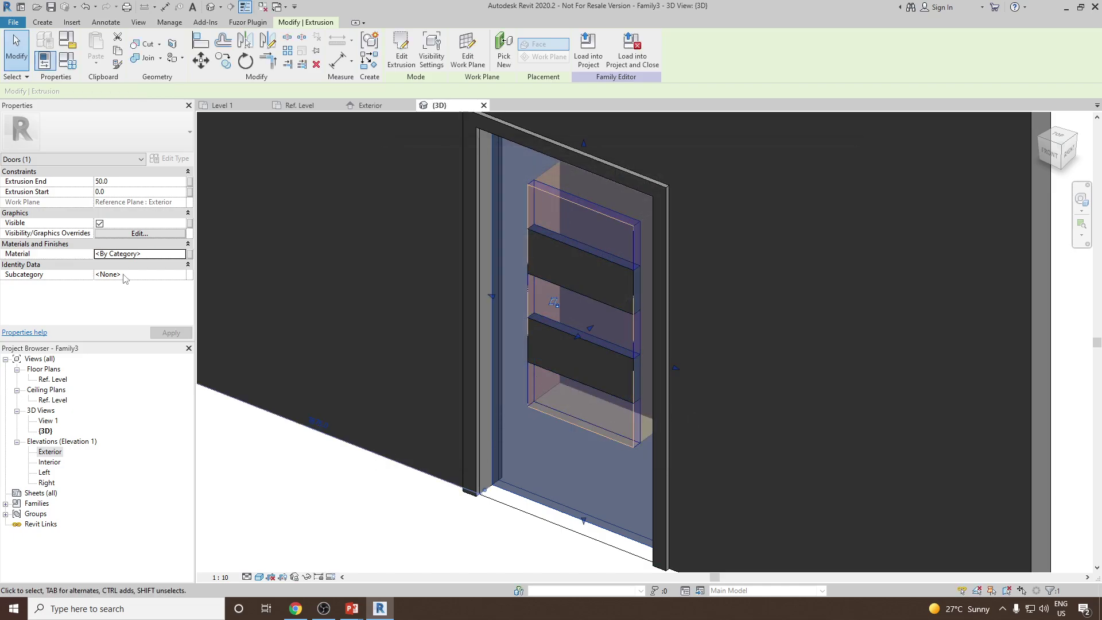
Assign the Panel subcategory to the door panel and apply it.
click(182, 275)
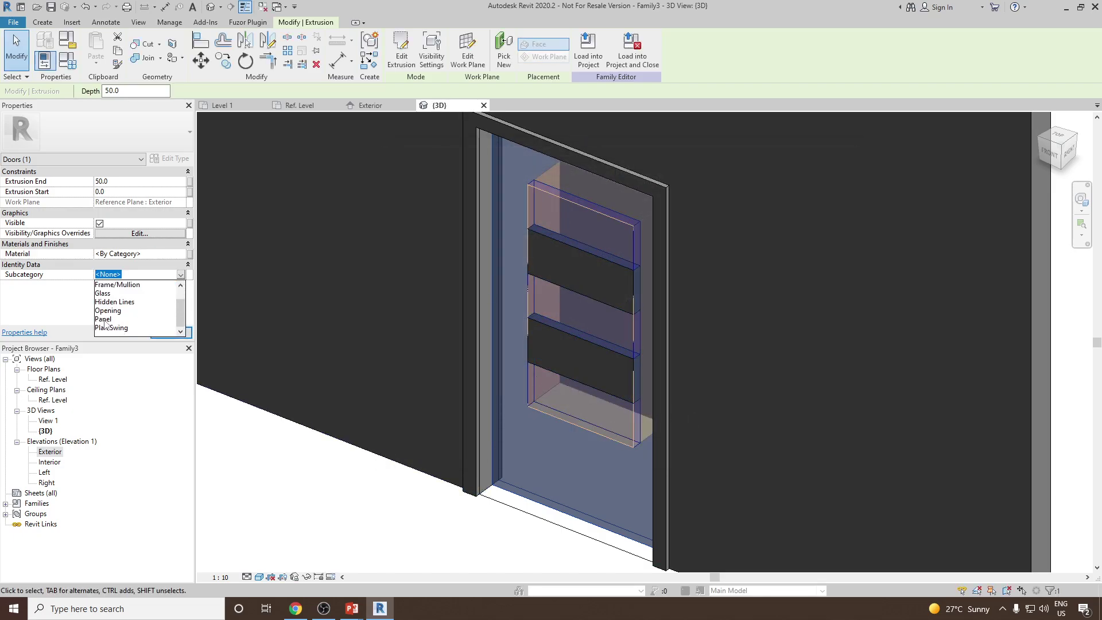
click(104, 319)
click(171, 333)
click(367, 505)
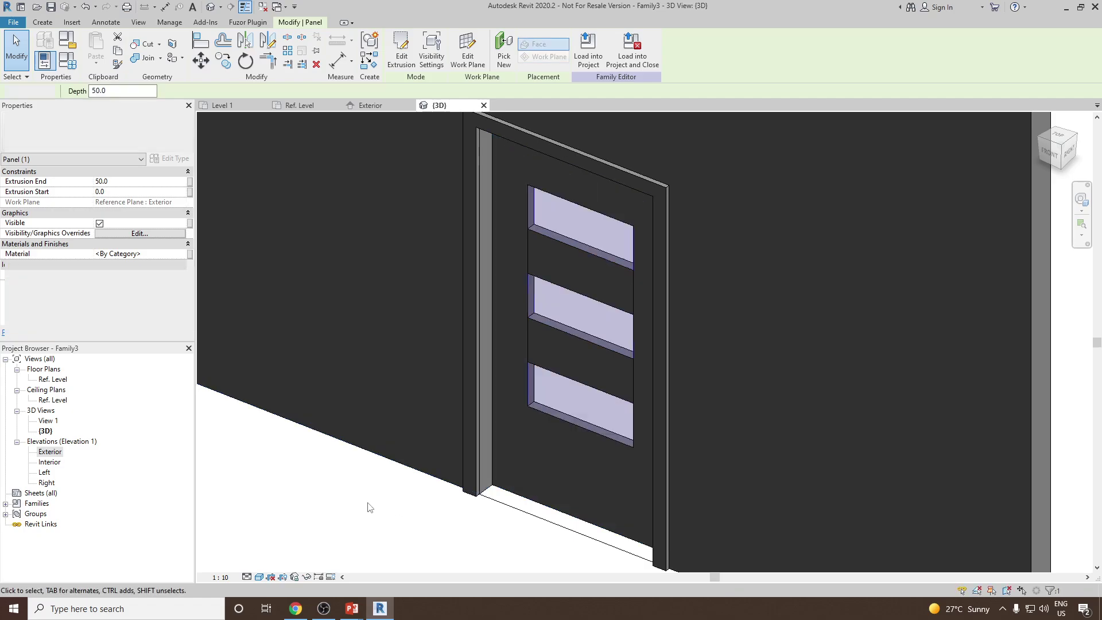
Reselect the door panel from a frontal view and open its material choices.
shift+middle_drag(590, 457, 989, 518)
click(581, 552)
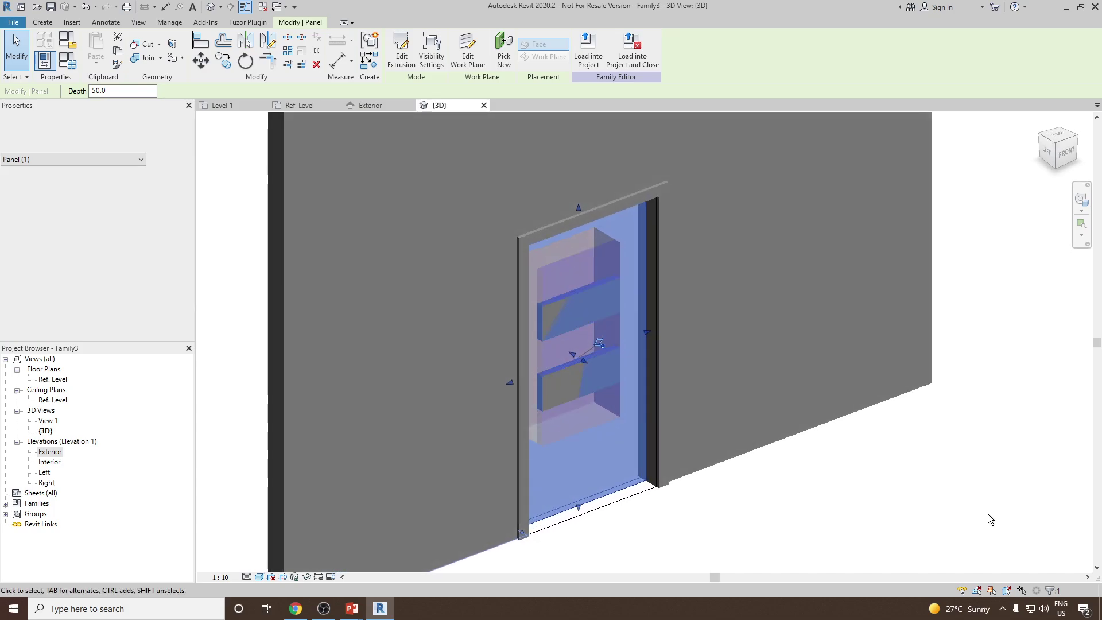
click(859, 503)
shift+middle_drag(647, 503, 623, 459)
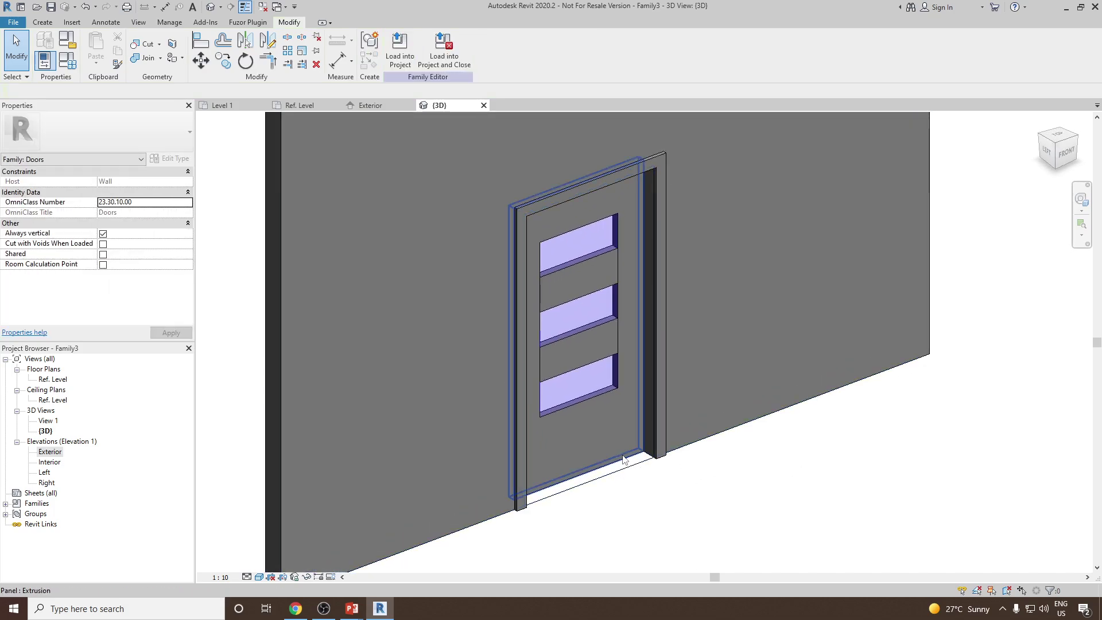
click(597, 467)
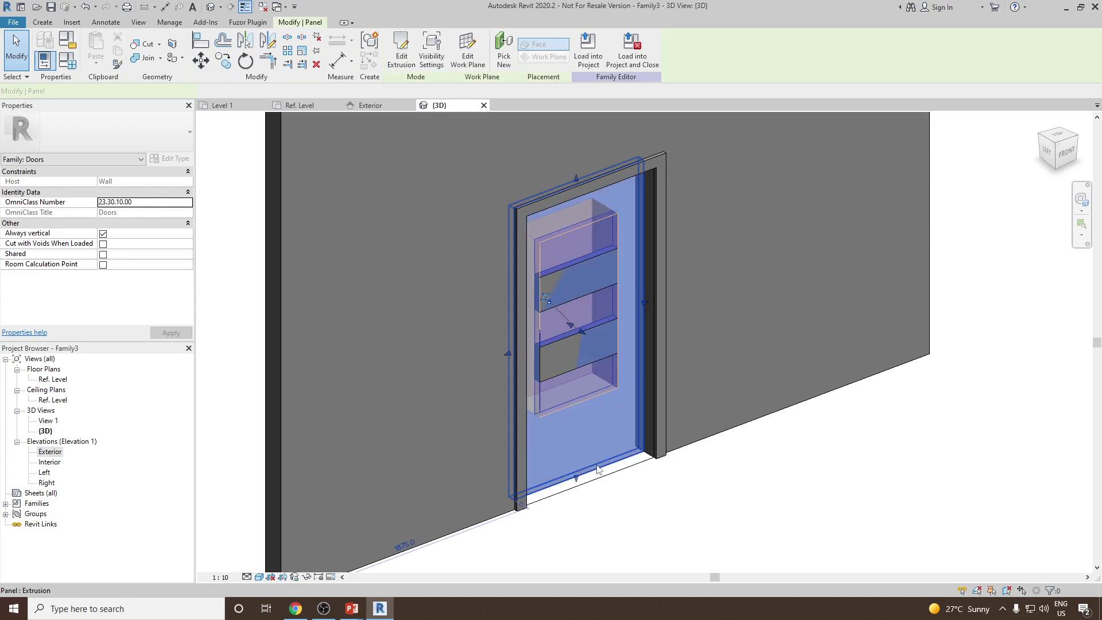
click(181, 253)
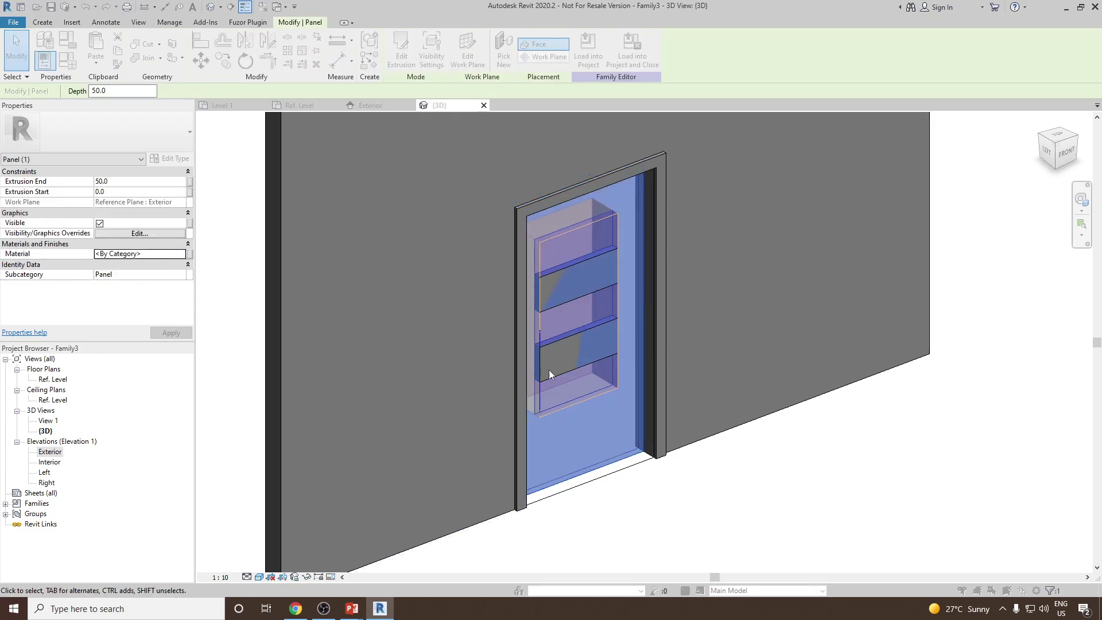
Create a new material and rename it 'Wooden Panel'.
click(440, 450)
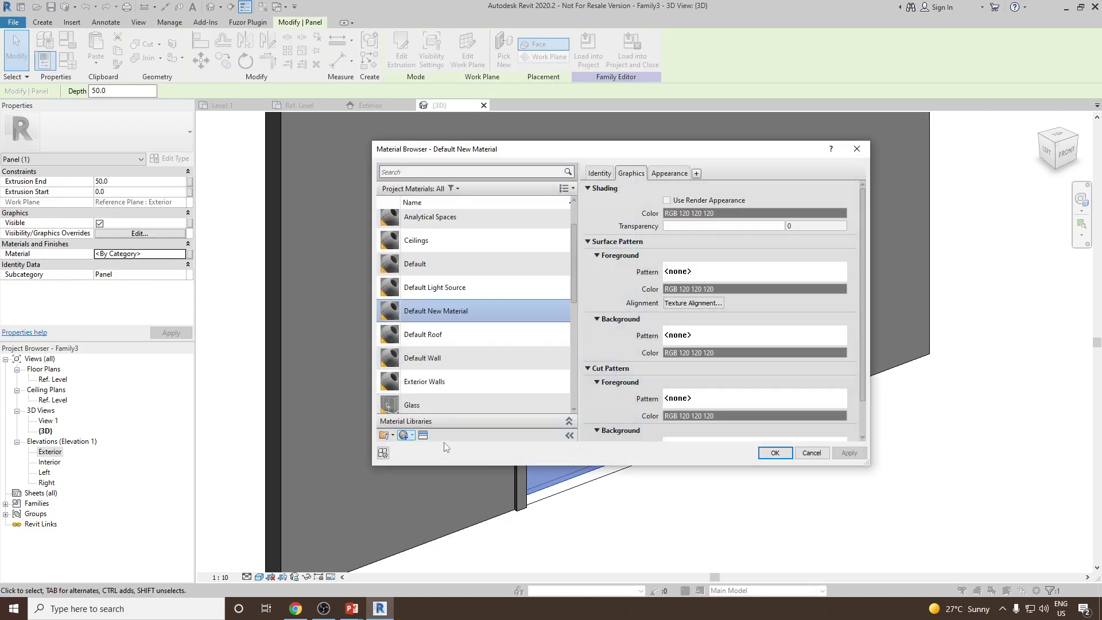
right_click(449, 308)
click(474, 341)
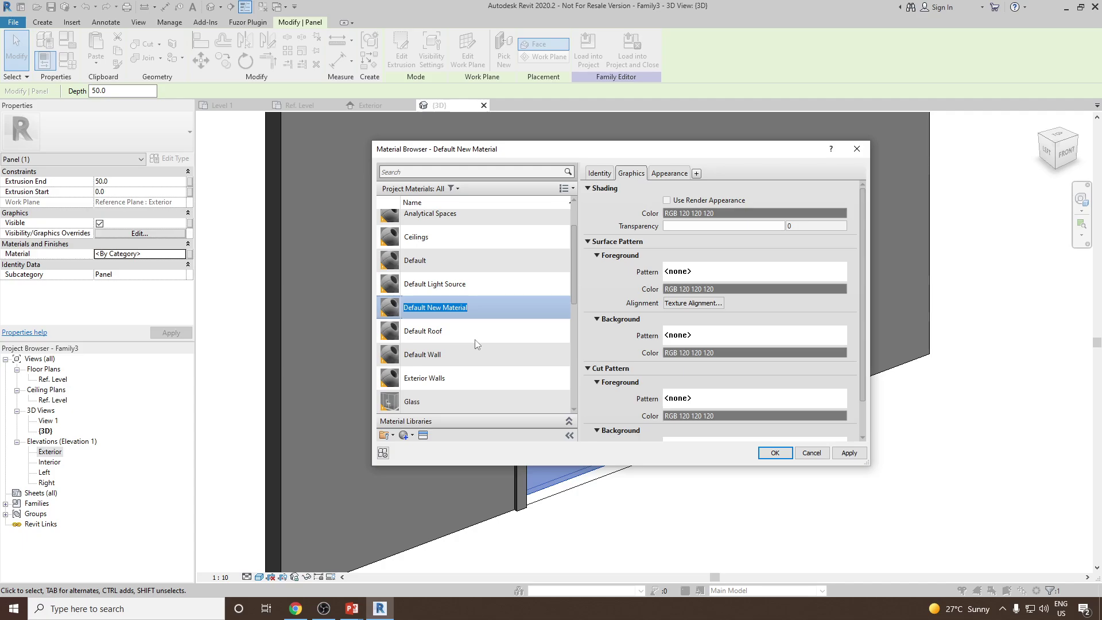
text(Wooden )
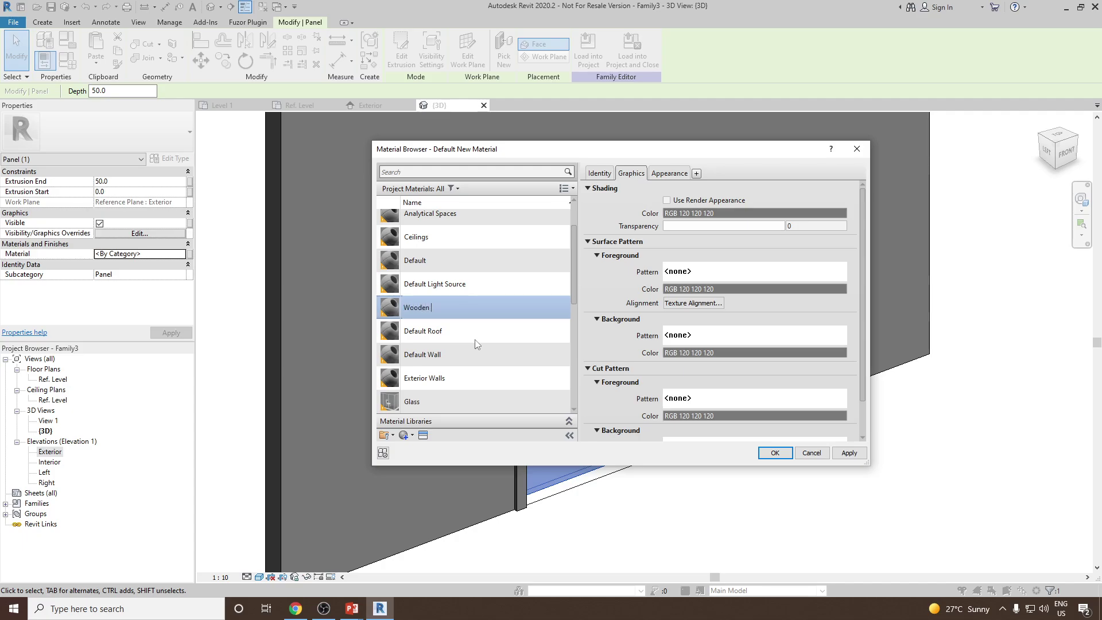
text(Panel)
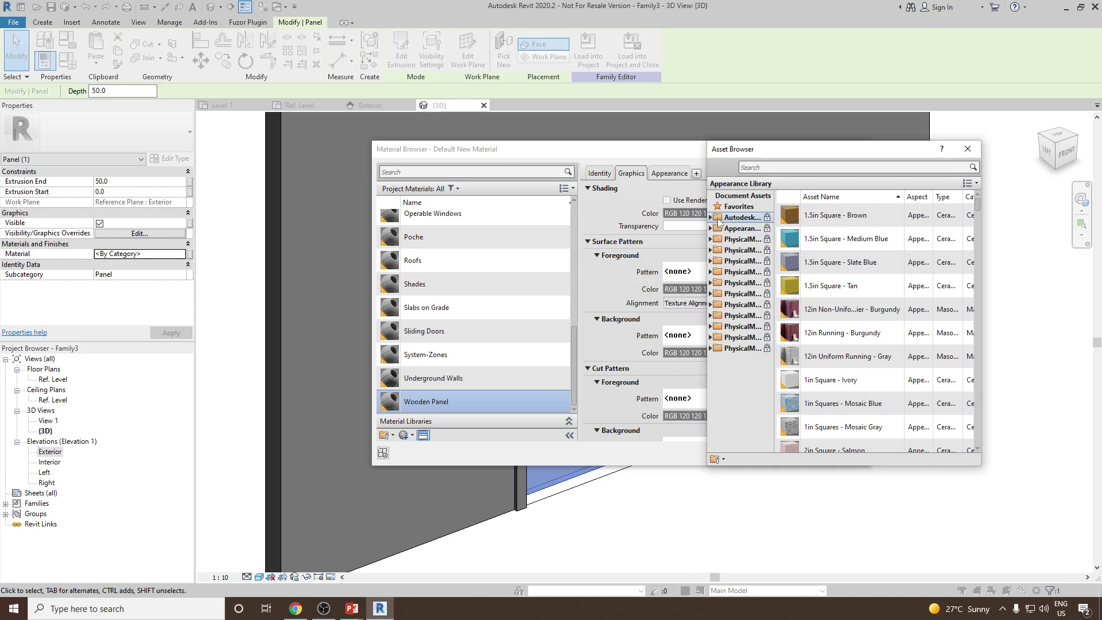
Give Wooden Panel the Wood > Birch appearance and confirm it for the panel.
click(711, 217)
scroll(737, 368, down, 6)
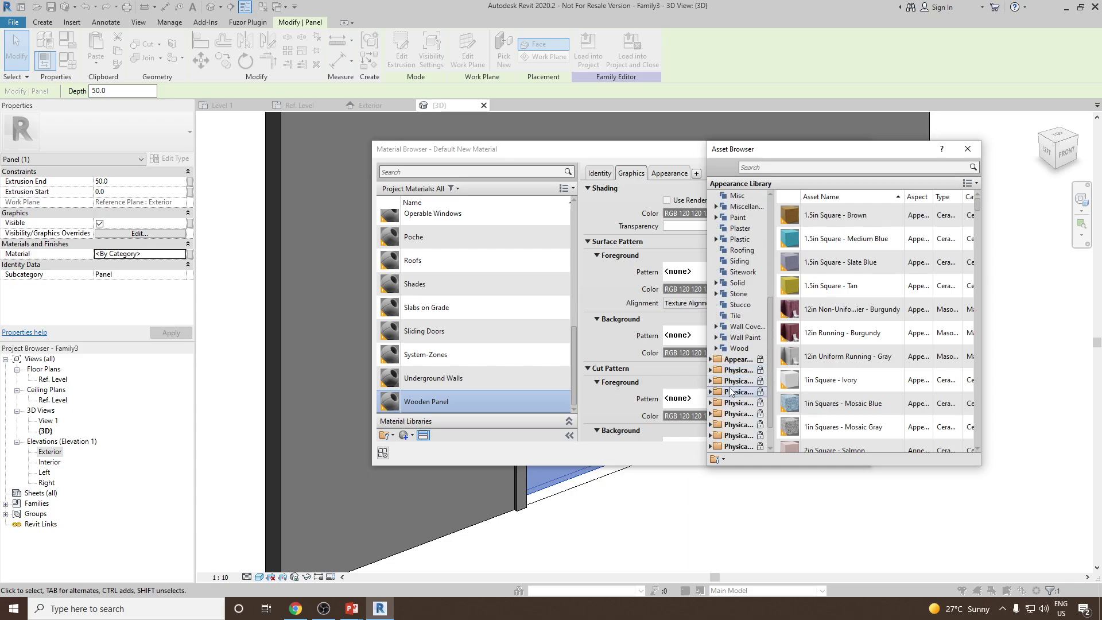
click(736, 348)
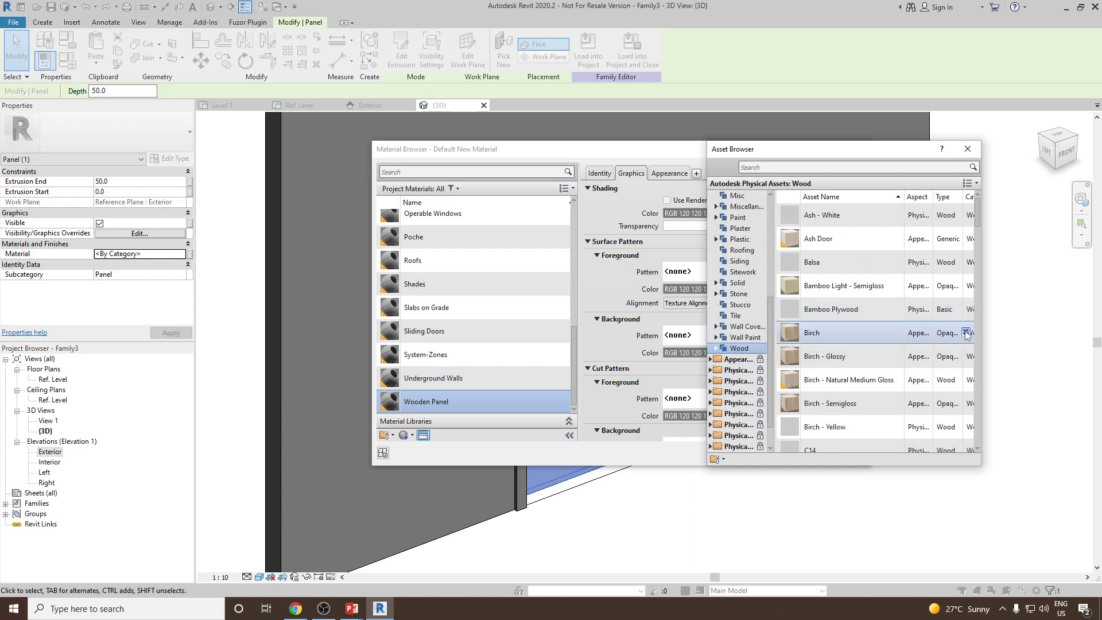
click(966, 332)
click(968, 148)
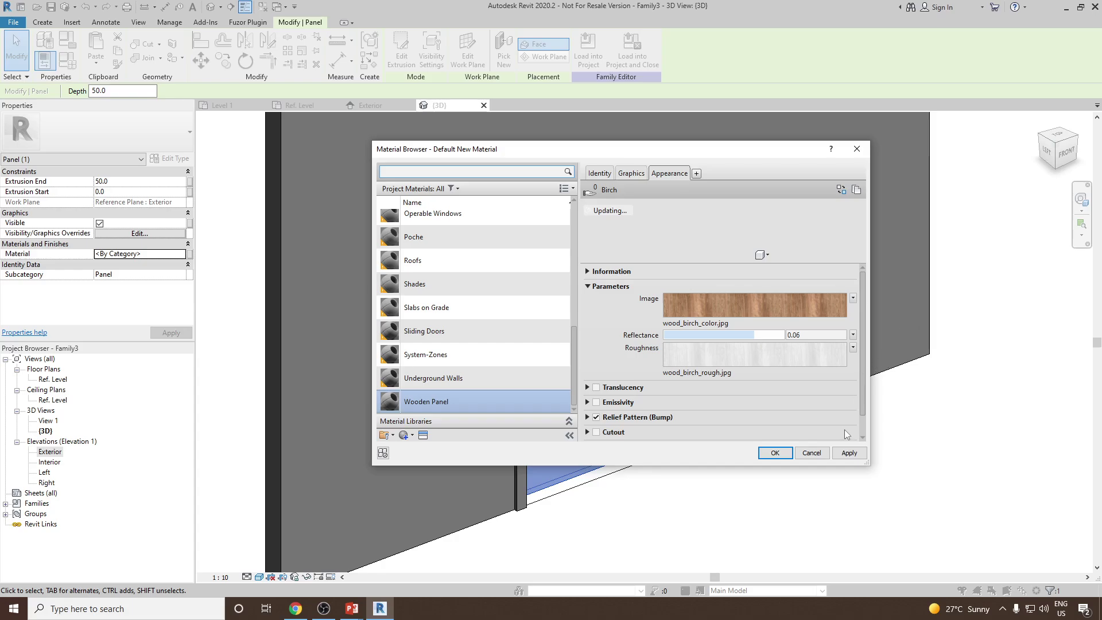
click(774, 453)
click(831, 469)
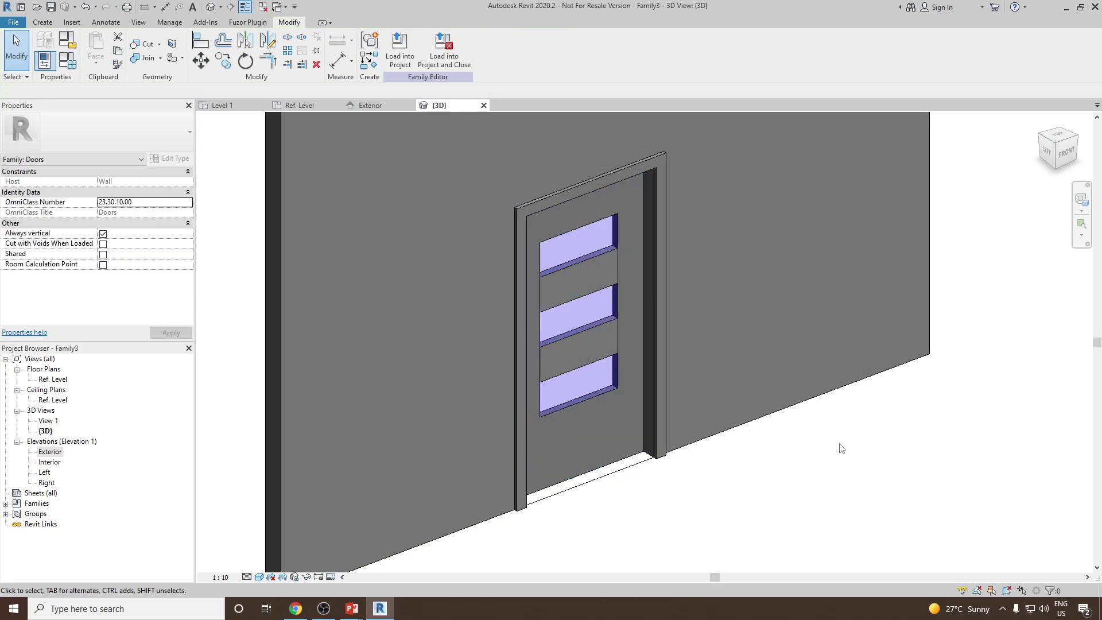
Switch the 3D view to the Realistic visual style.
click(259, 576)
click(287, 550)
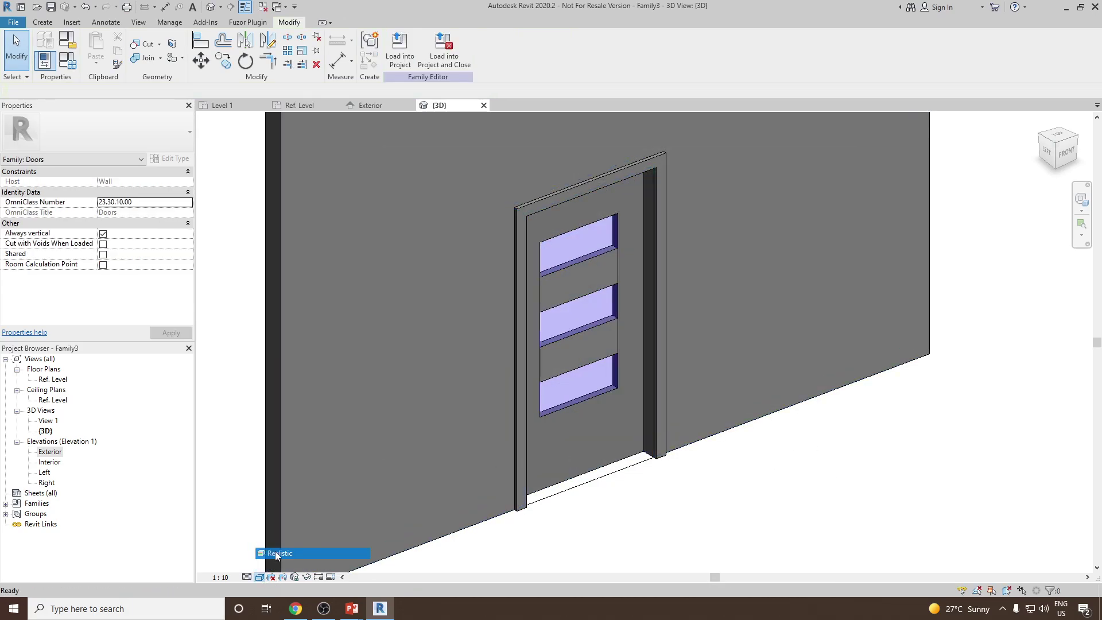
scroll(878, 471, down, 3)
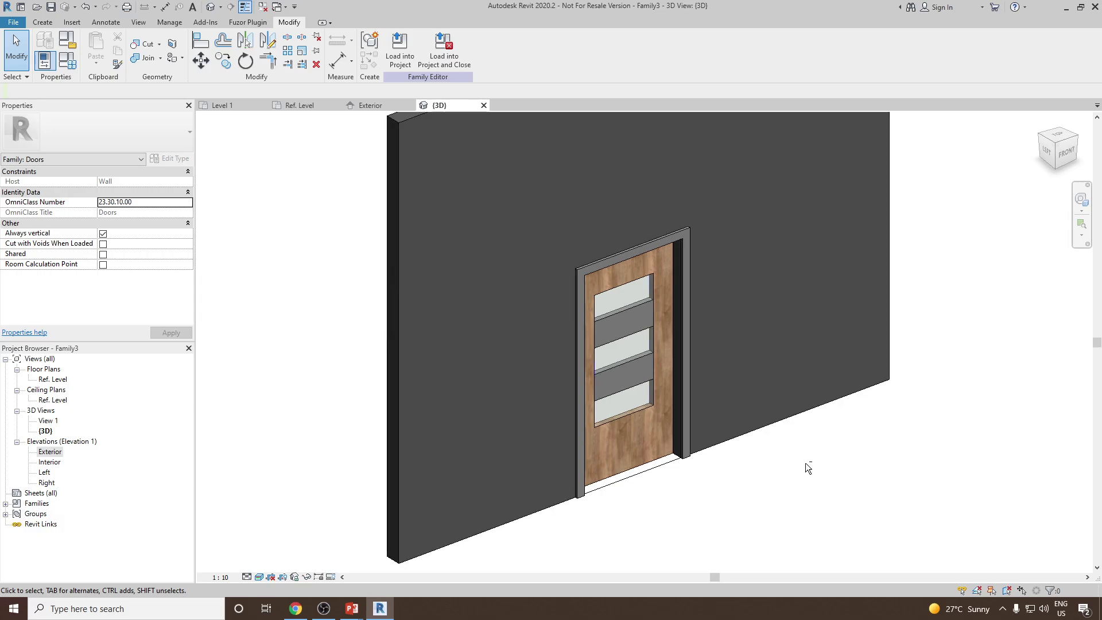
shift+middle_drag(829, 477, 832, 442)
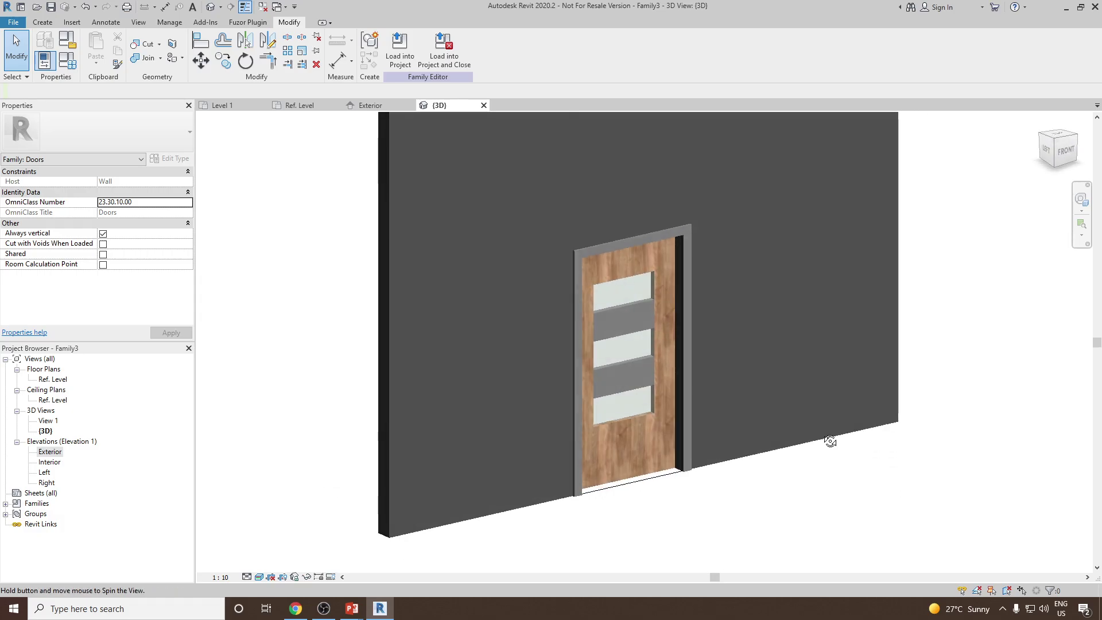
scroll(645, 421, up, 3)
scroll(646, 425, up, 2)
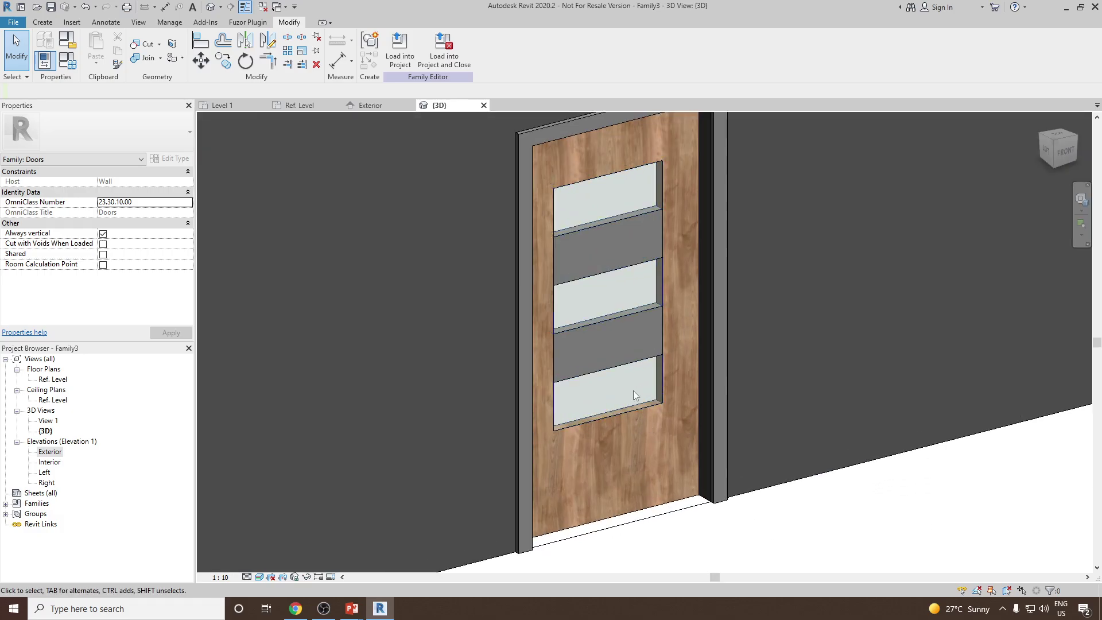
Assign the Wooden Panel material to the horizontal bars between the glass panes.
click(615, 367)
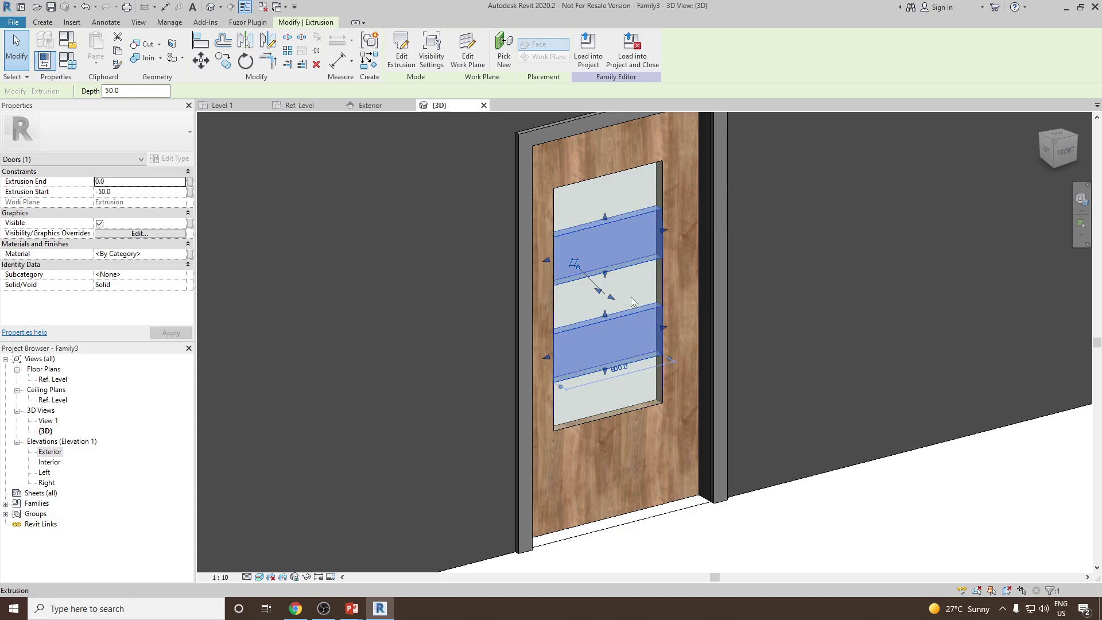
click(181, 254)
click(182, 254)
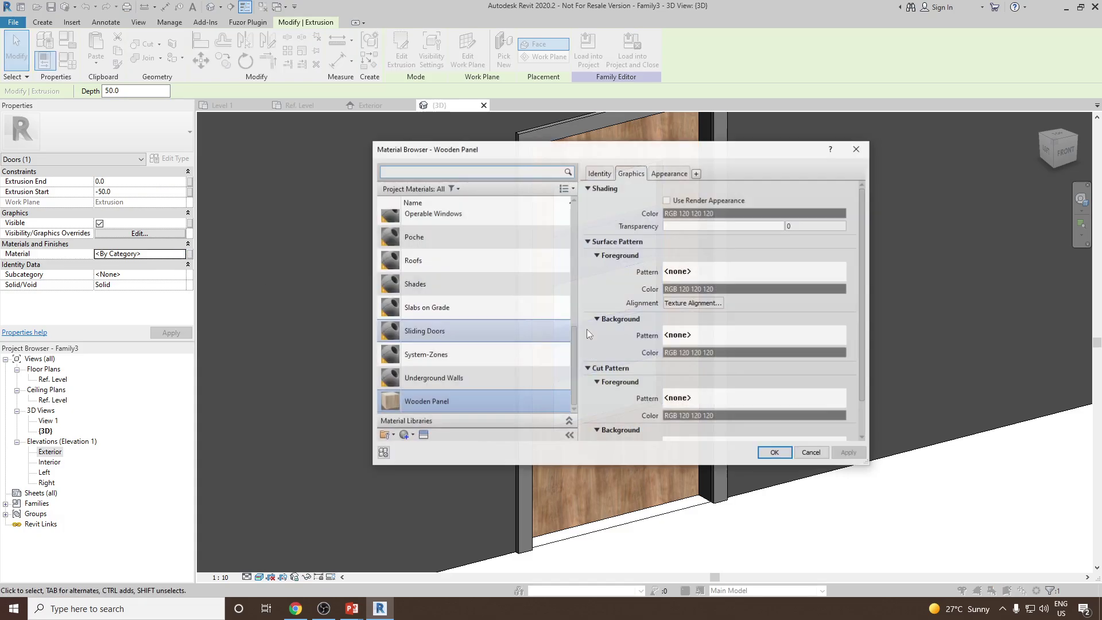
double_click(435, 407)
key(Escape)
scroll(861, 516, down, 5)
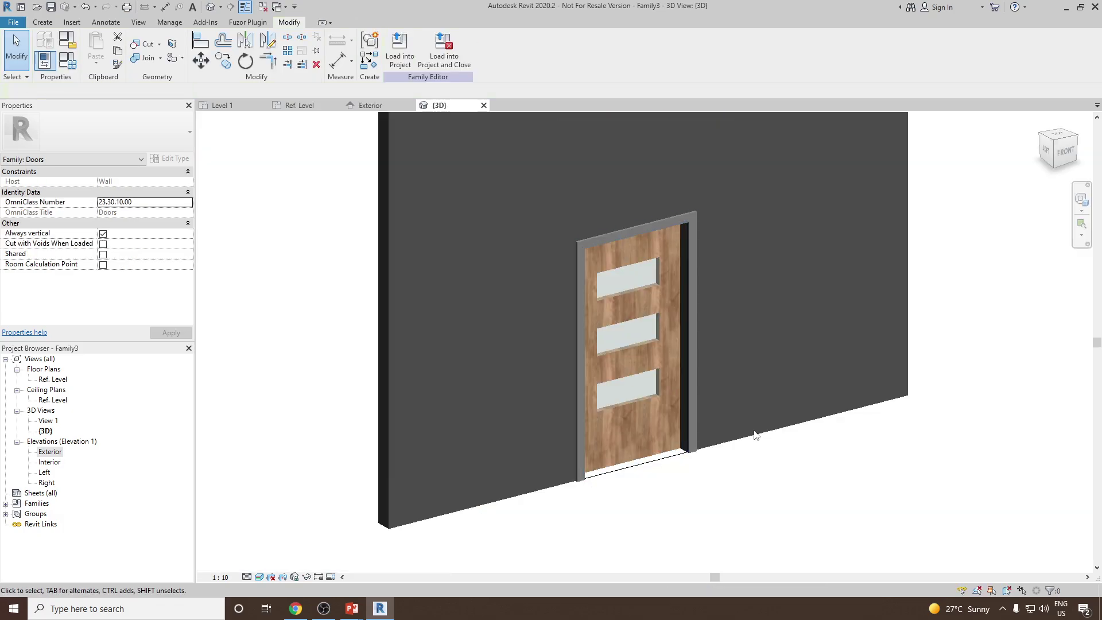
shift+middle_drag(824, 438, 477, 377)
Select both frame pieces and assign them the Wooden Panel material.
click(558, 399)
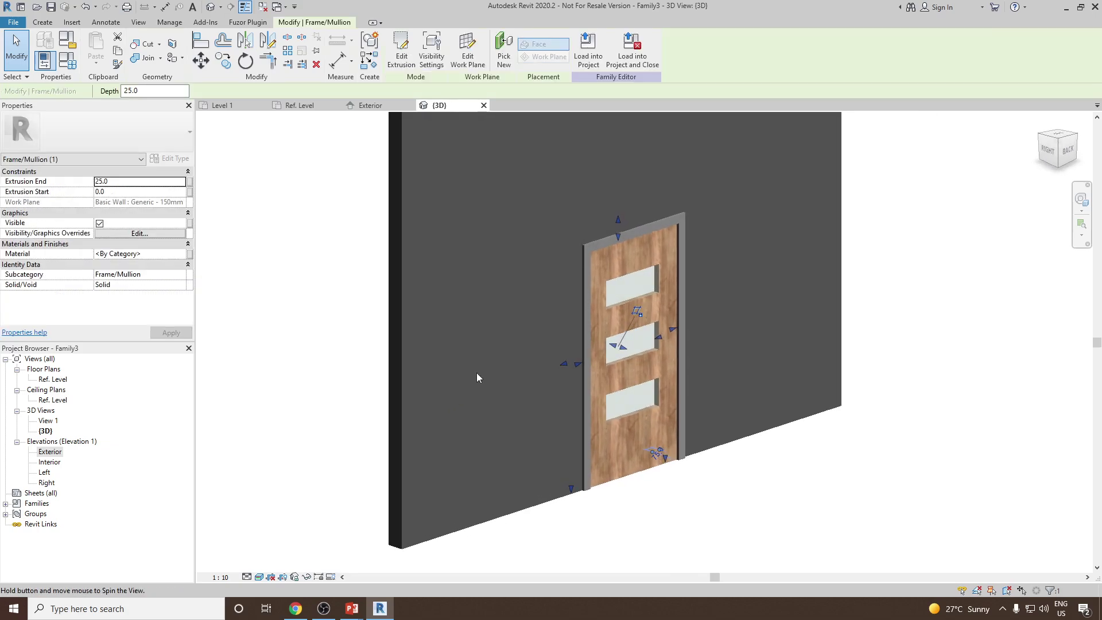
ctrl+click(597, 247)
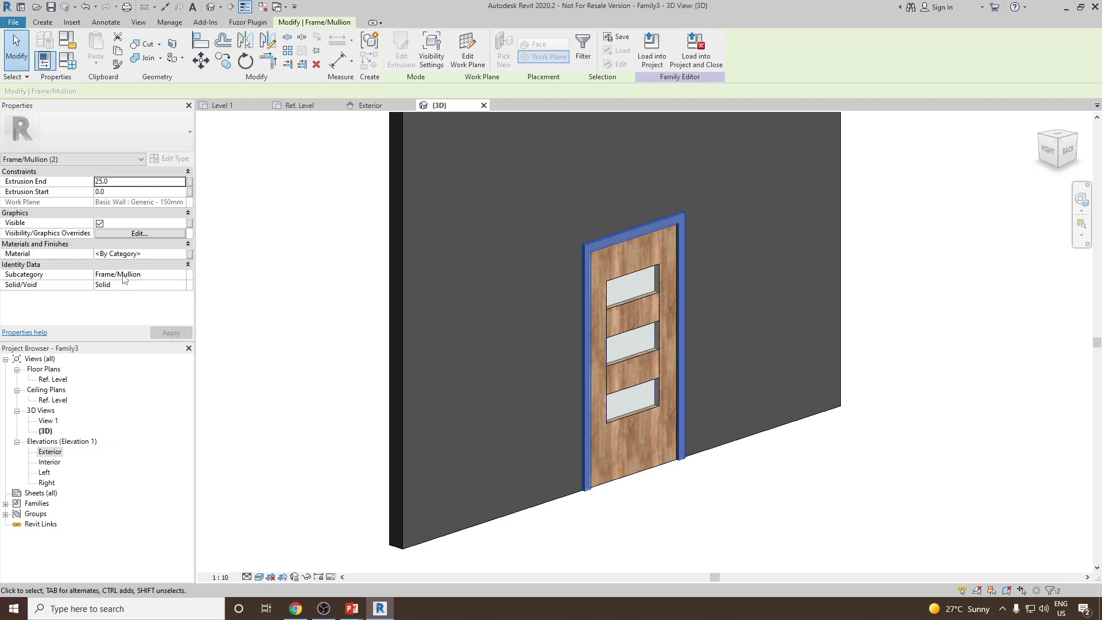
click(180, 254)
double_click(433, 397)
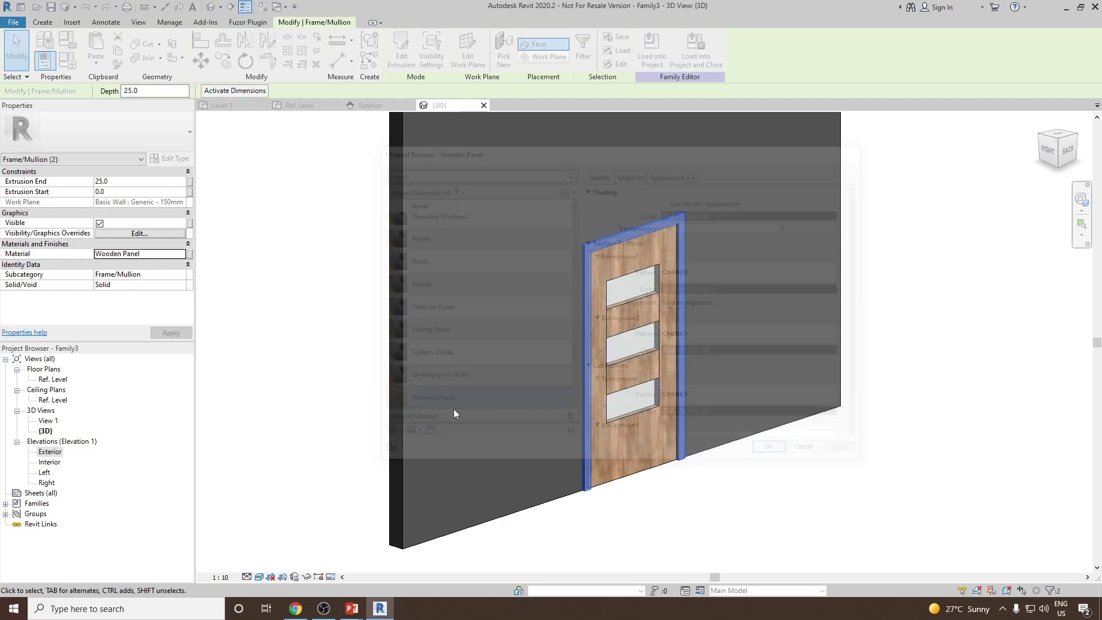
click(843, 523)
Orbit and zoom around the textured wooden door to inspect the frame and glass lites.
shift+middle_drag(843, 523, 777, 482)
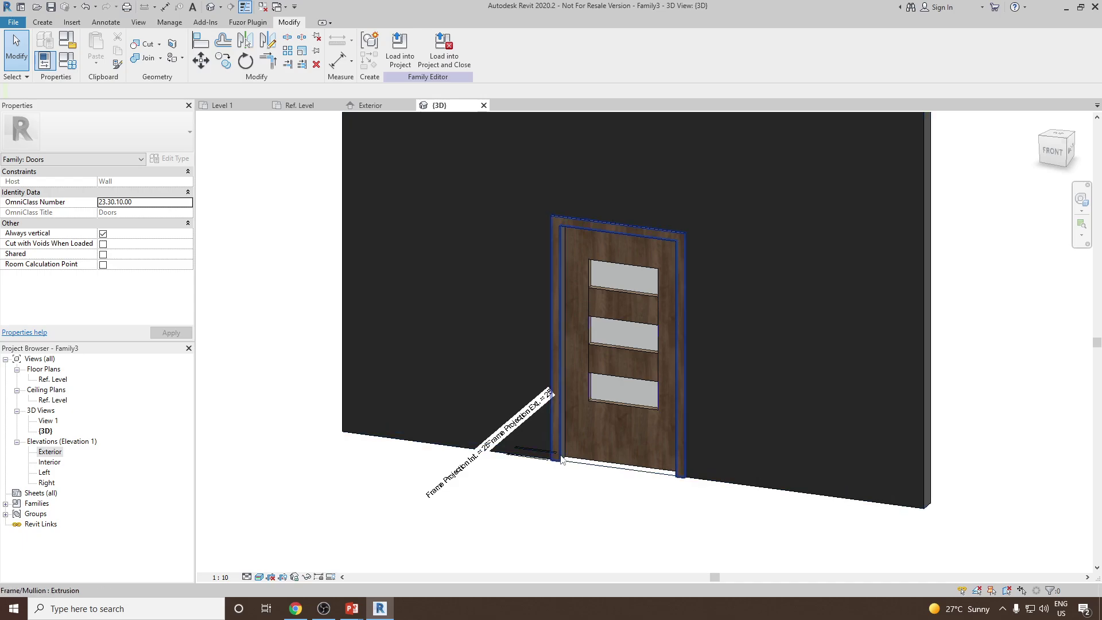
shift+middle_drag(585, 497, 539, 460)
scroll(537, 453, up, 6)
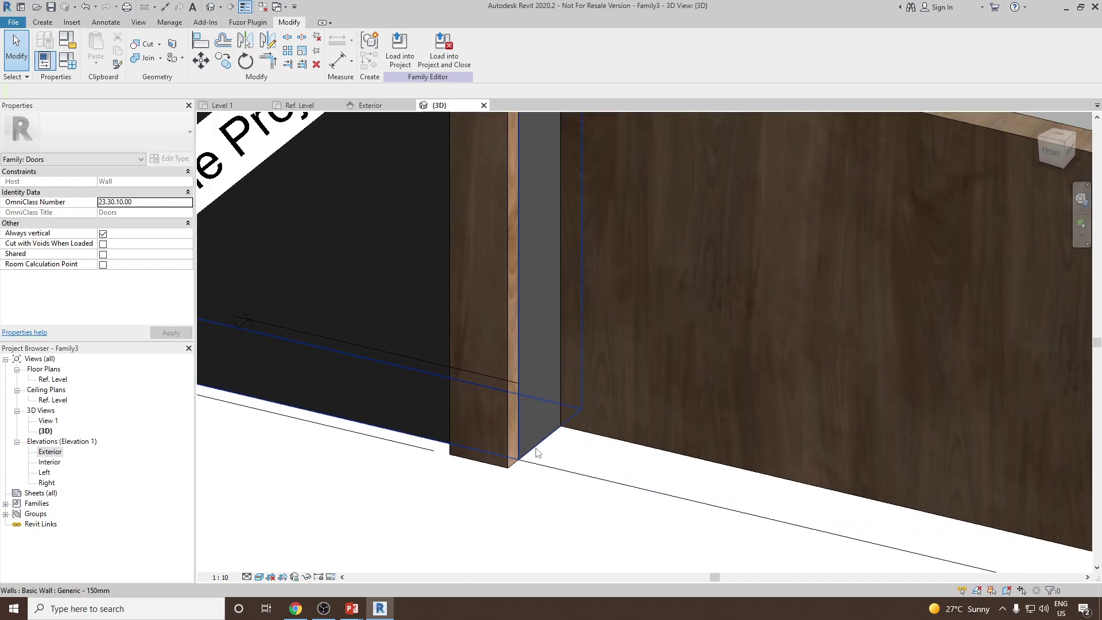
scroll(537, 449, down, 6)
shift+middle_drag(553, 429, 718, 363)
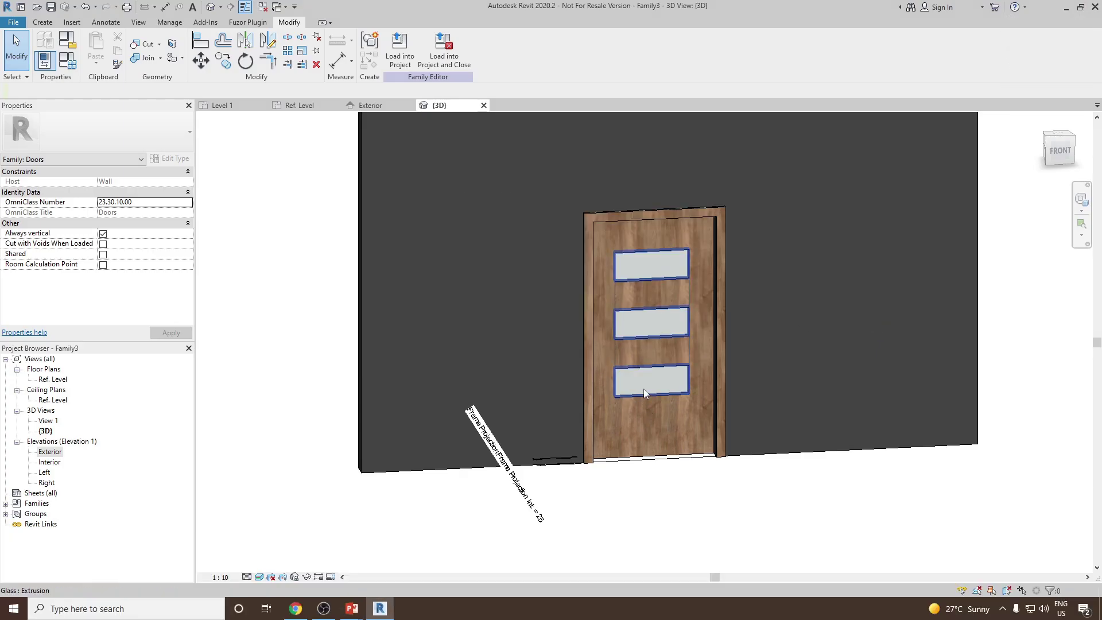
shift+middle_drag(729, 335, 723, 314)
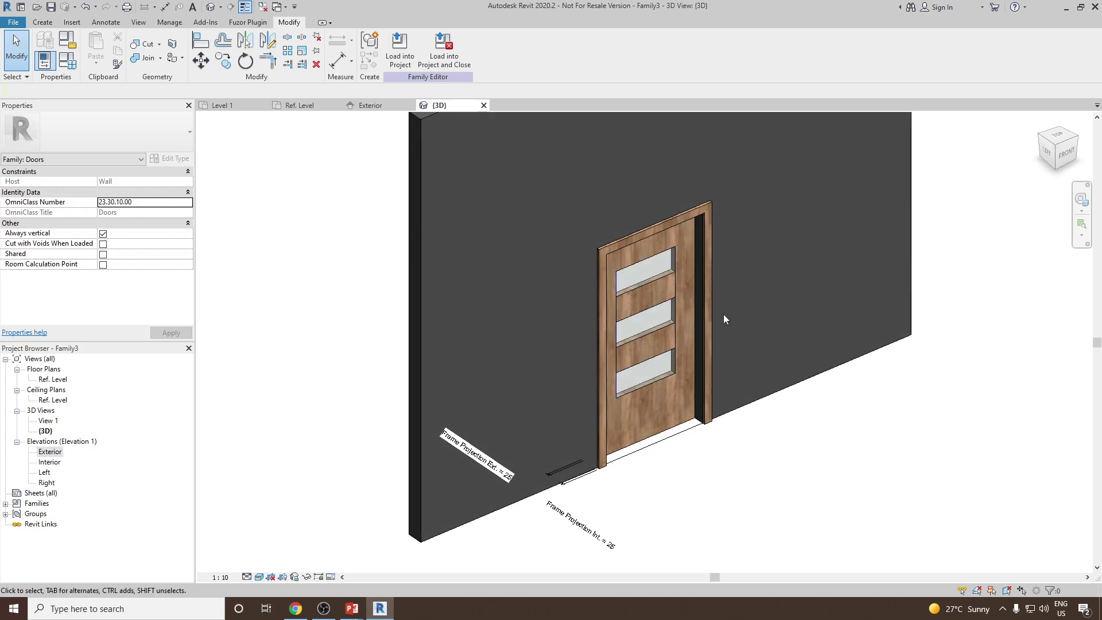
Zoom in and out on the wooden door, then bring up the Create tab tools.
scroll(724, 315, up, 3)
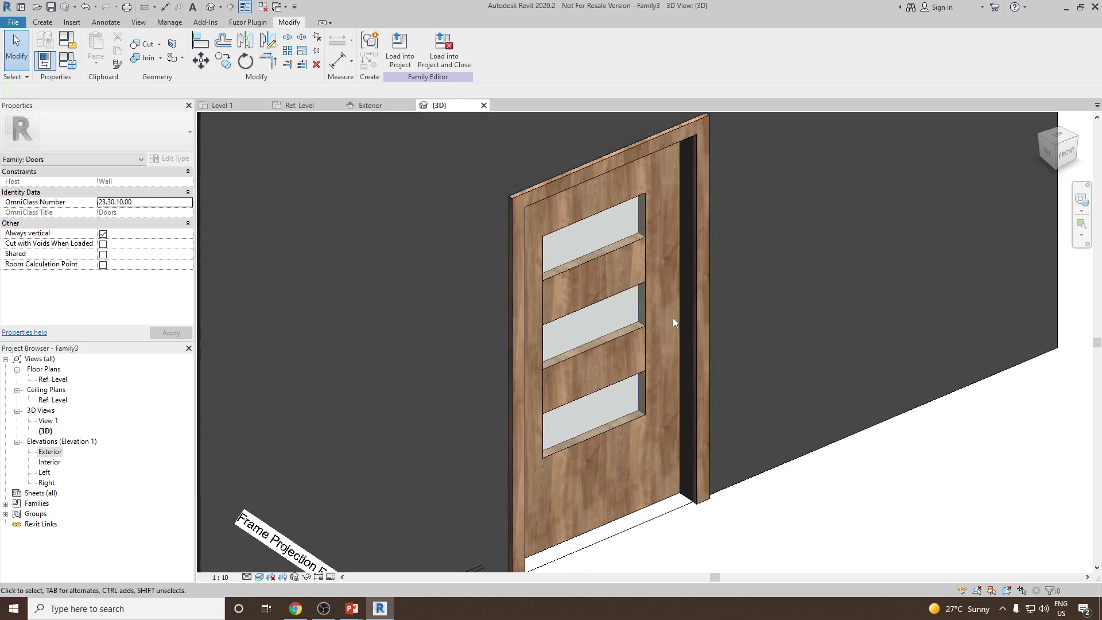
scroll(673, 318, down, 2)
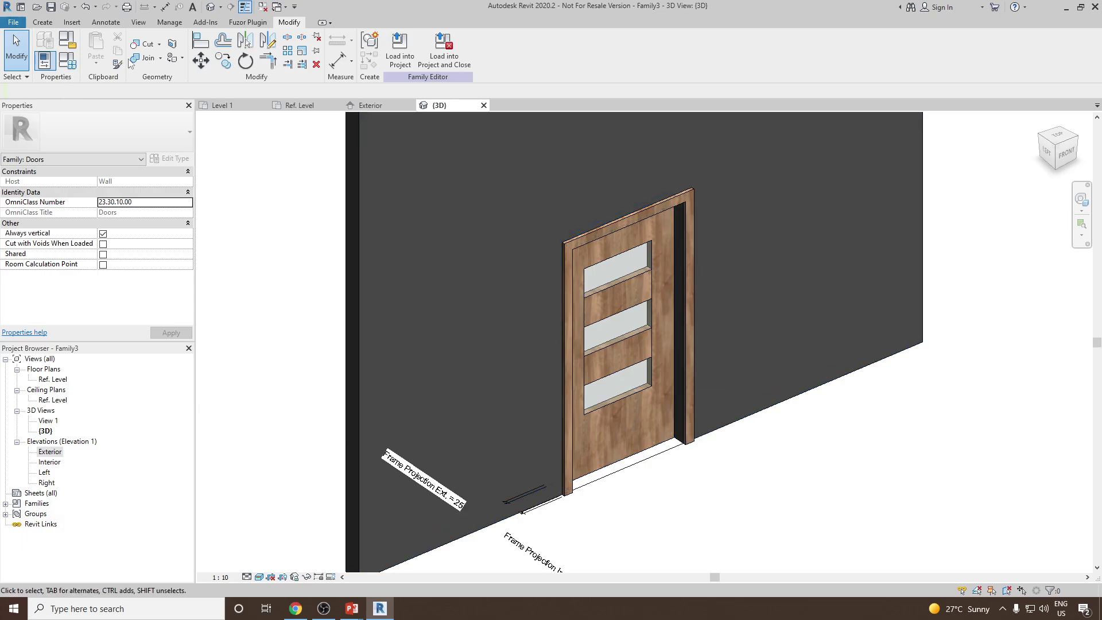
click(42, 22)
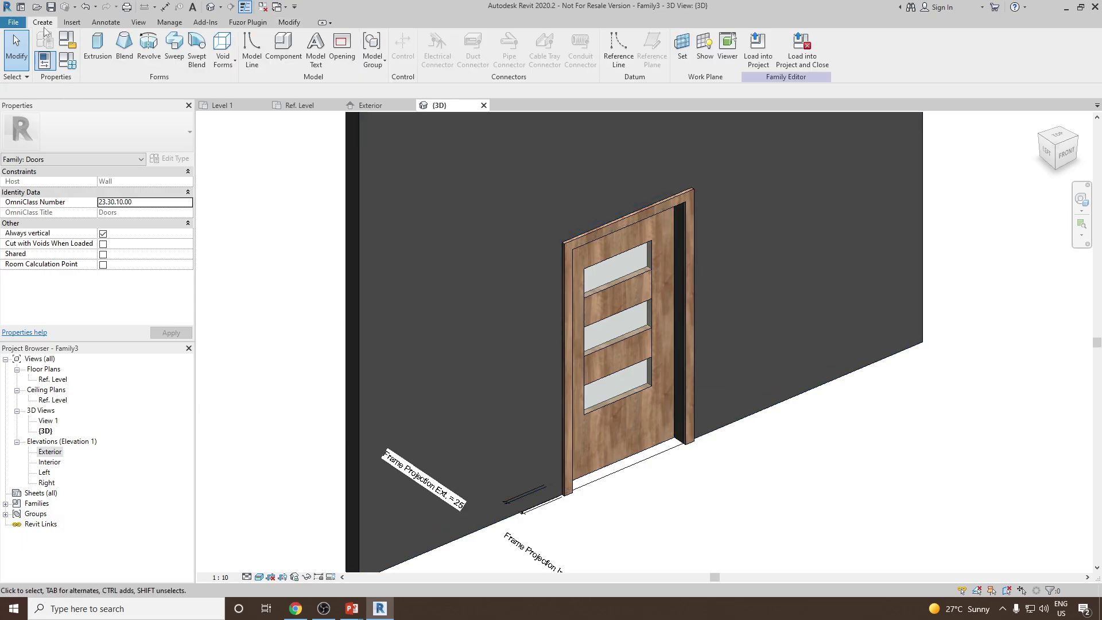
Load the Exterior Pull family from the Doors > Hardware library folder.
click(277, 48)
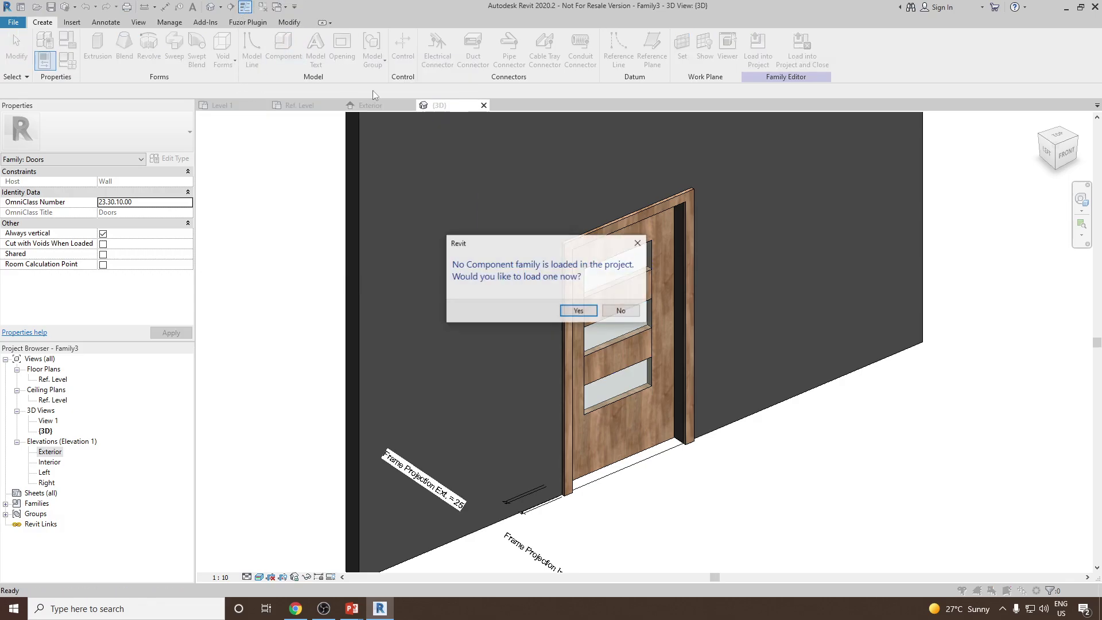
click(579, 311)
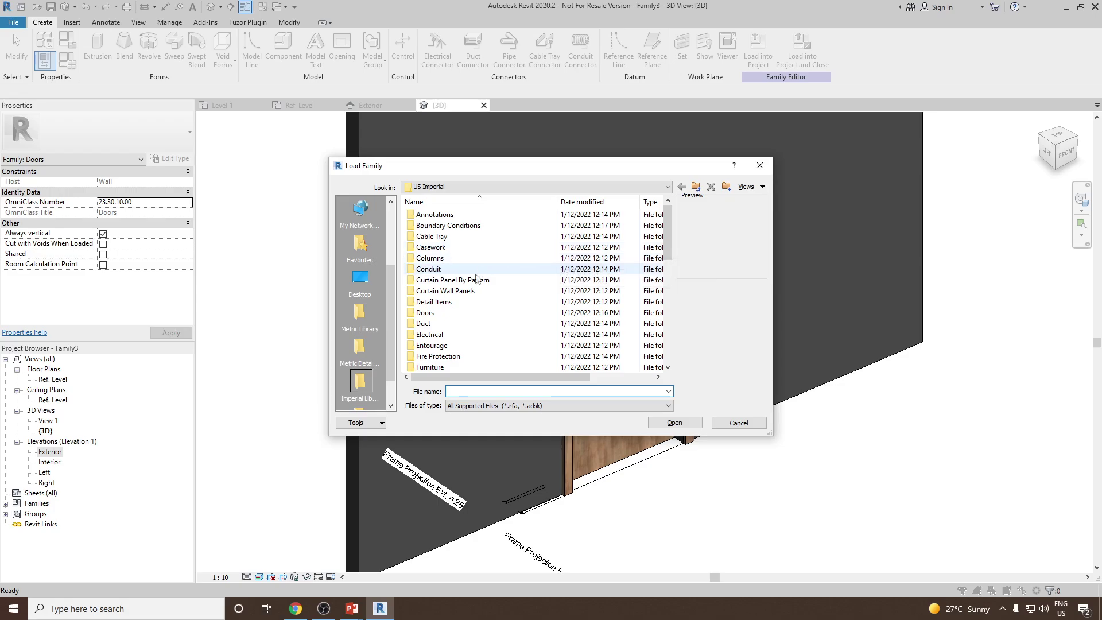
double_click(426, 312)
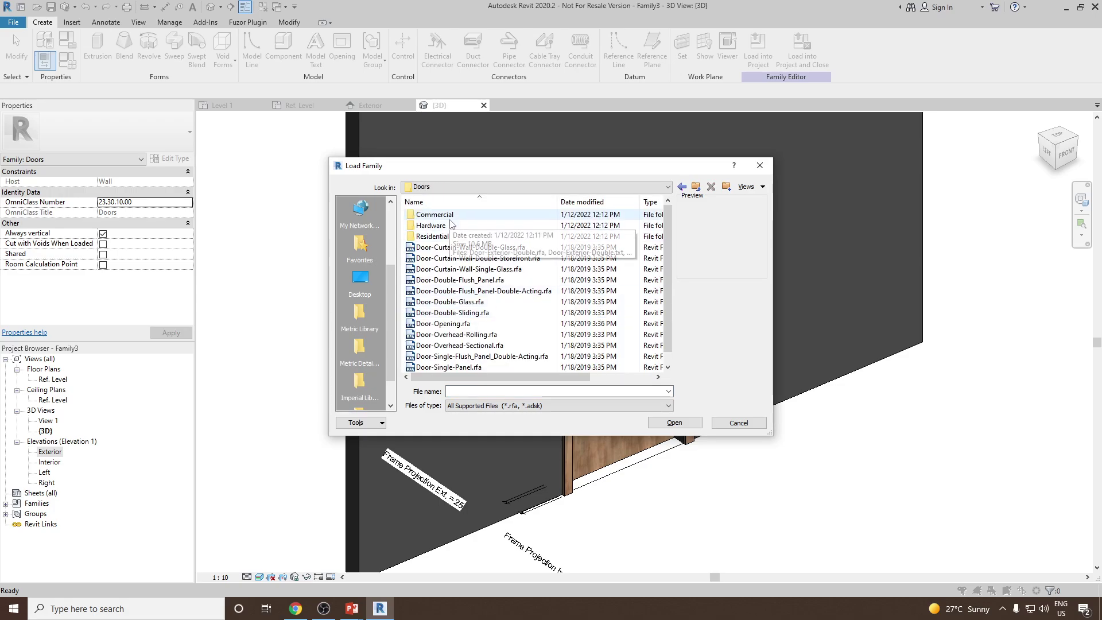
double_click(431, 225)
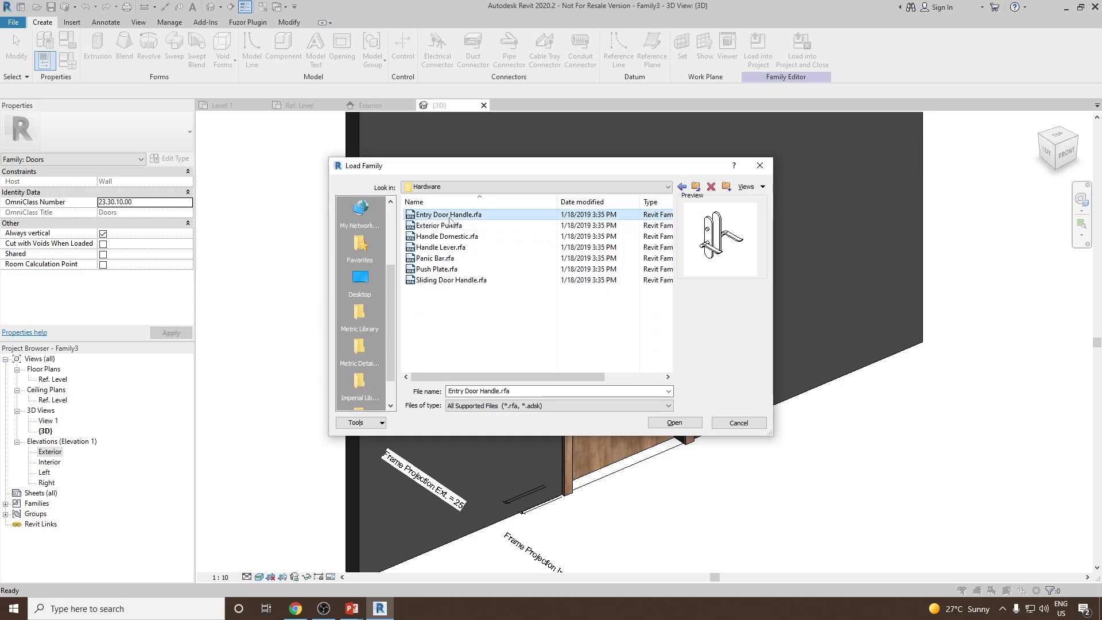
key(Down)
key(Down)
key(Down)
key(Down)
key(Down)
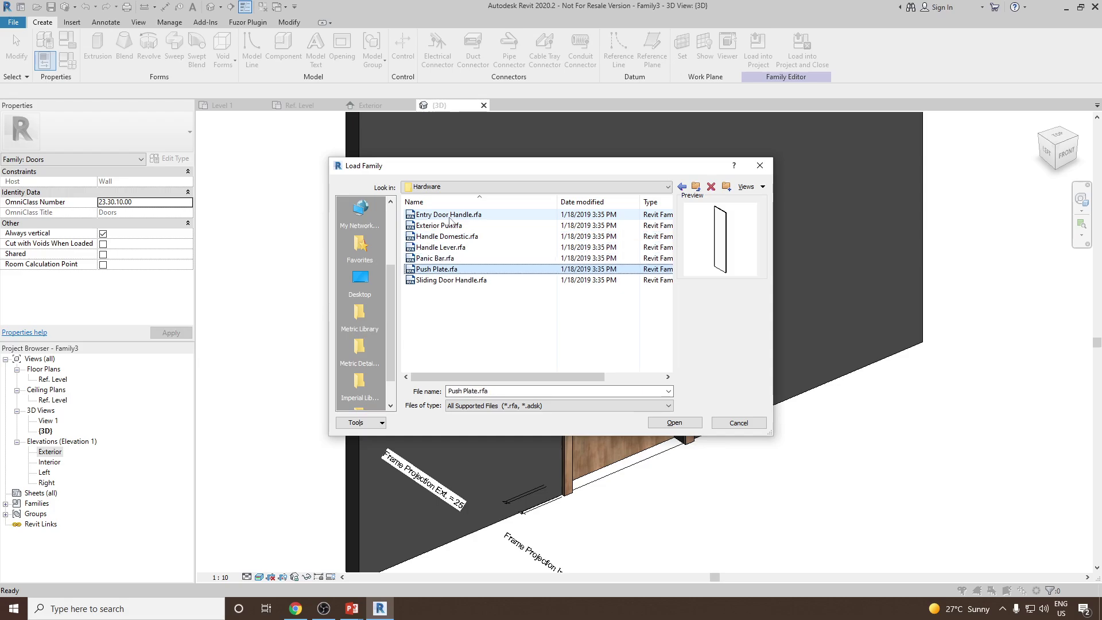
key(Down)
key(Up)
key(Up)
key(Up)
key(Up)
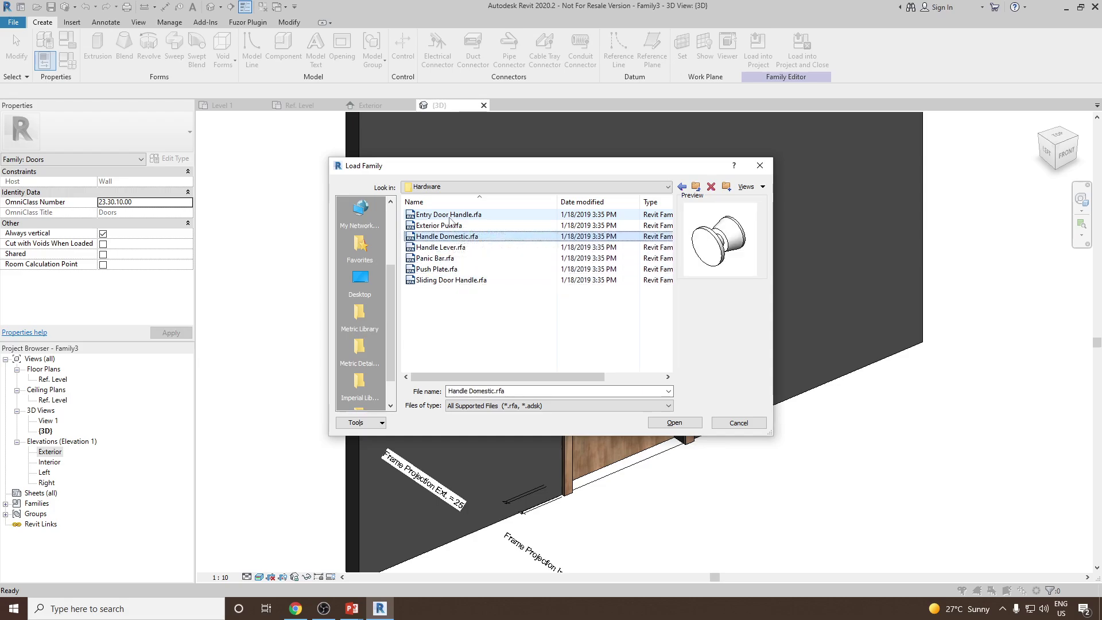
key(Up)
key(Up)
key(Down)
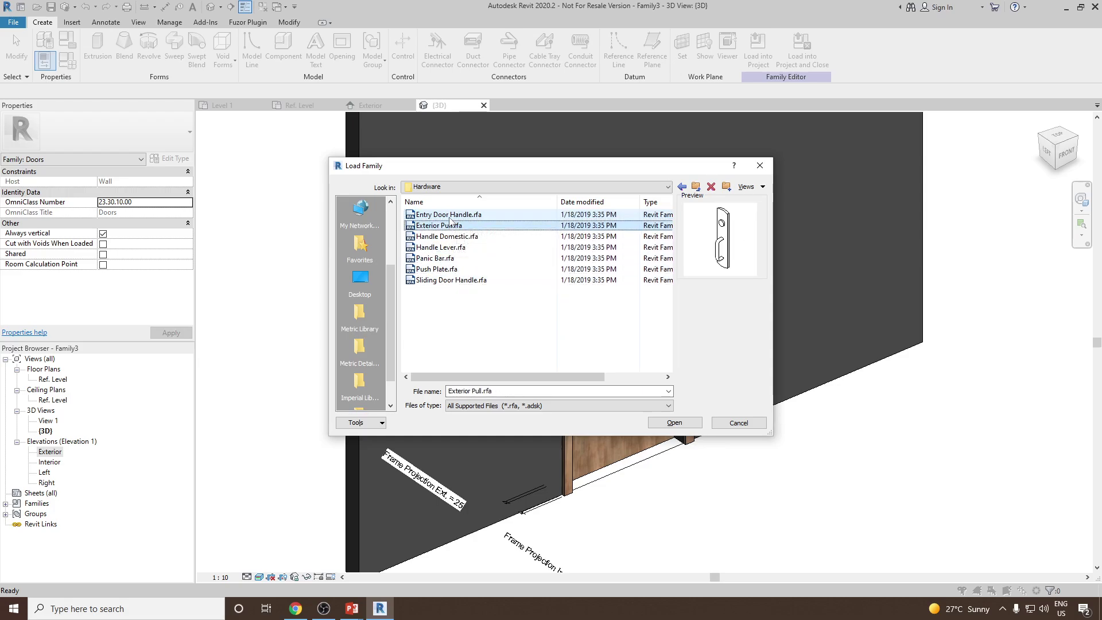
click(661, 423)
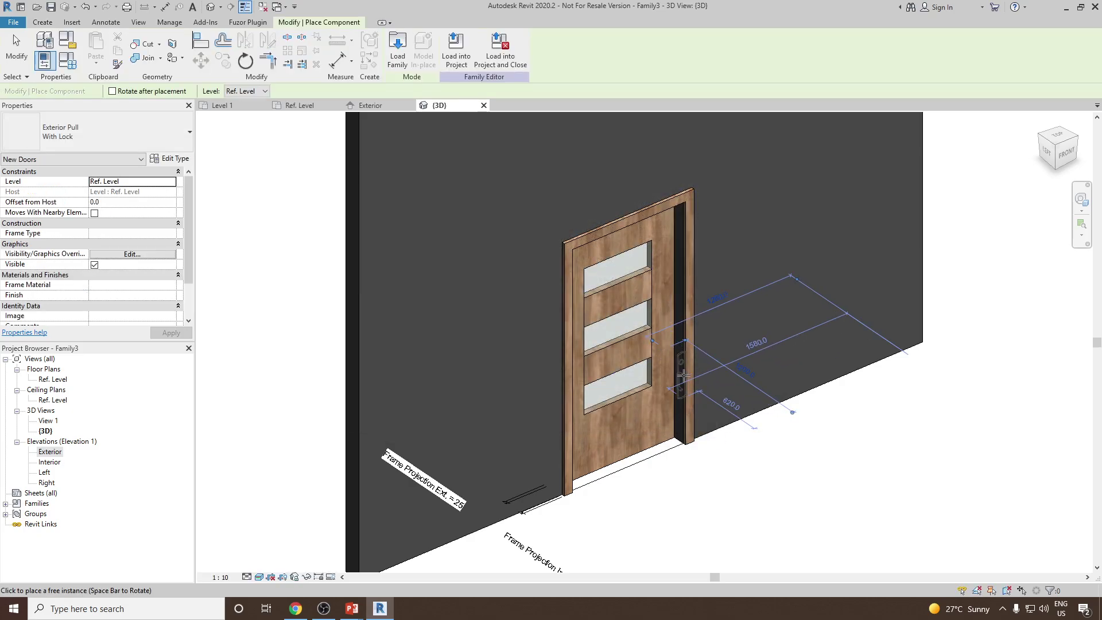
Place one Exterior Pull beside the door and orbit around the wall to view it.
shift+middle_drag(736, 363, 413, 310)
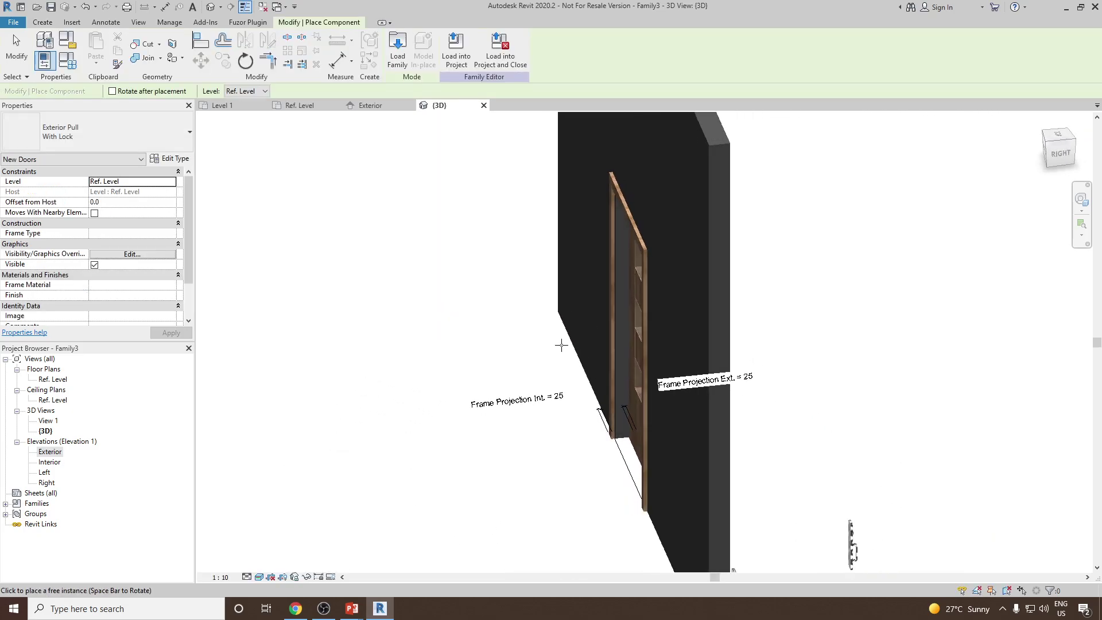
key(Escape)
click(852, 525)
shift+middle_drag(851, 525, 701, 283)
scroll(846, 402, down, 3)
shift+middle_drag(846, 401, 786, 416)
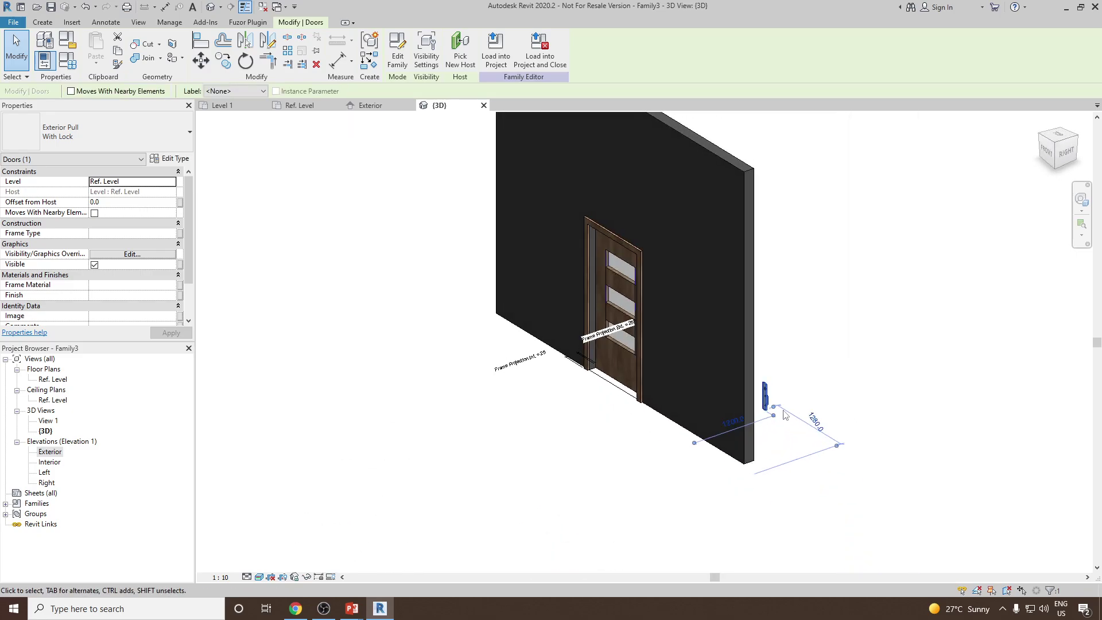
scroll(761, 393, up, 3)
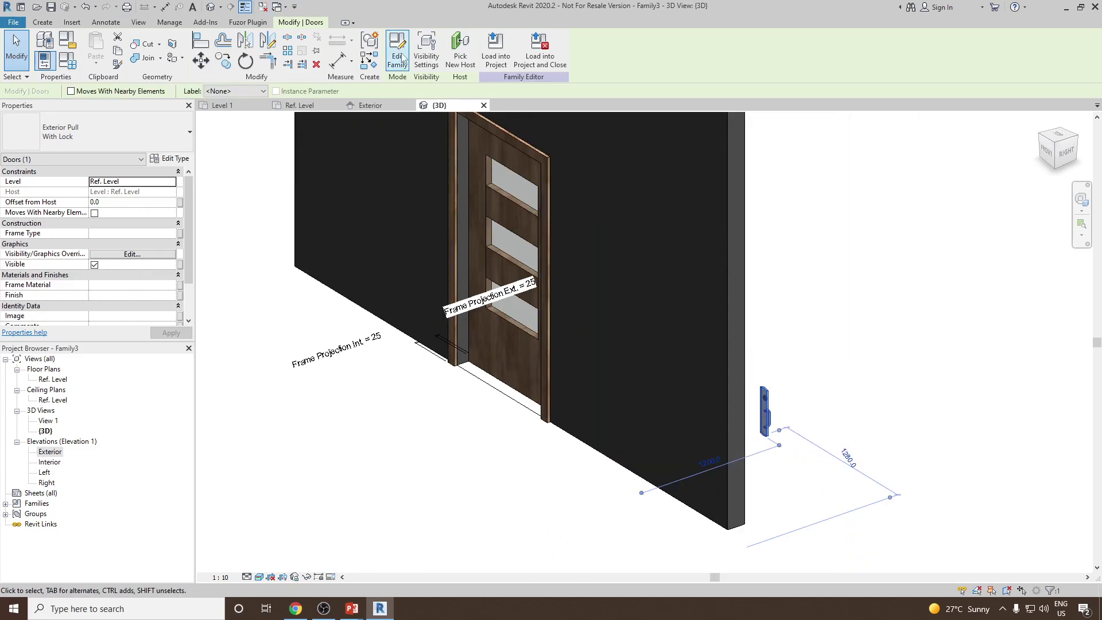
key(Escape)
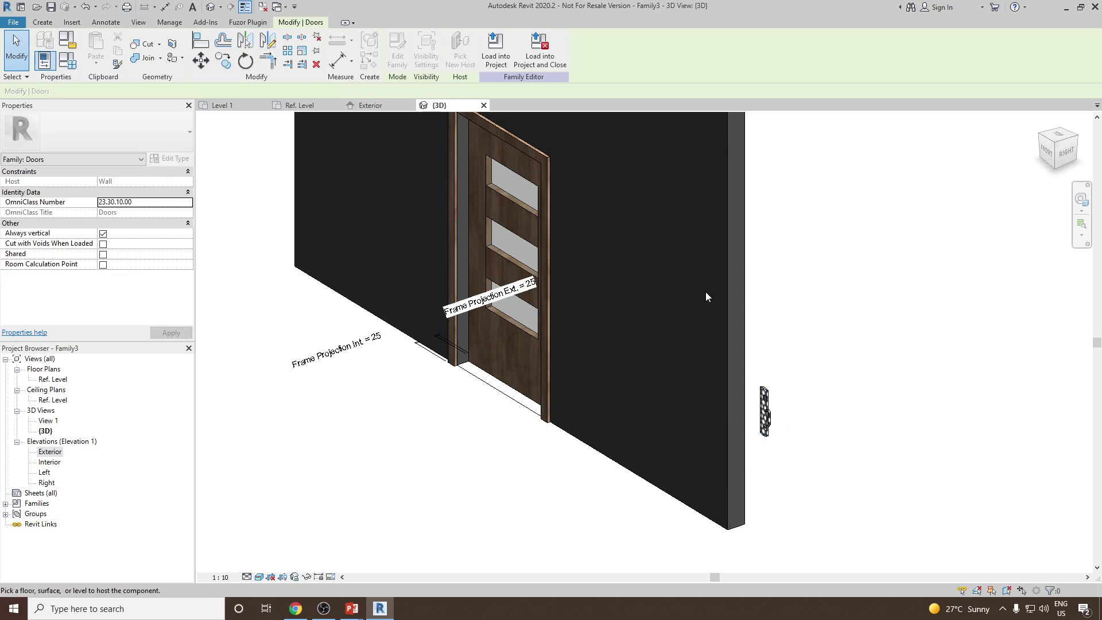
shift+middle_drag(637, 298, 699, 317)
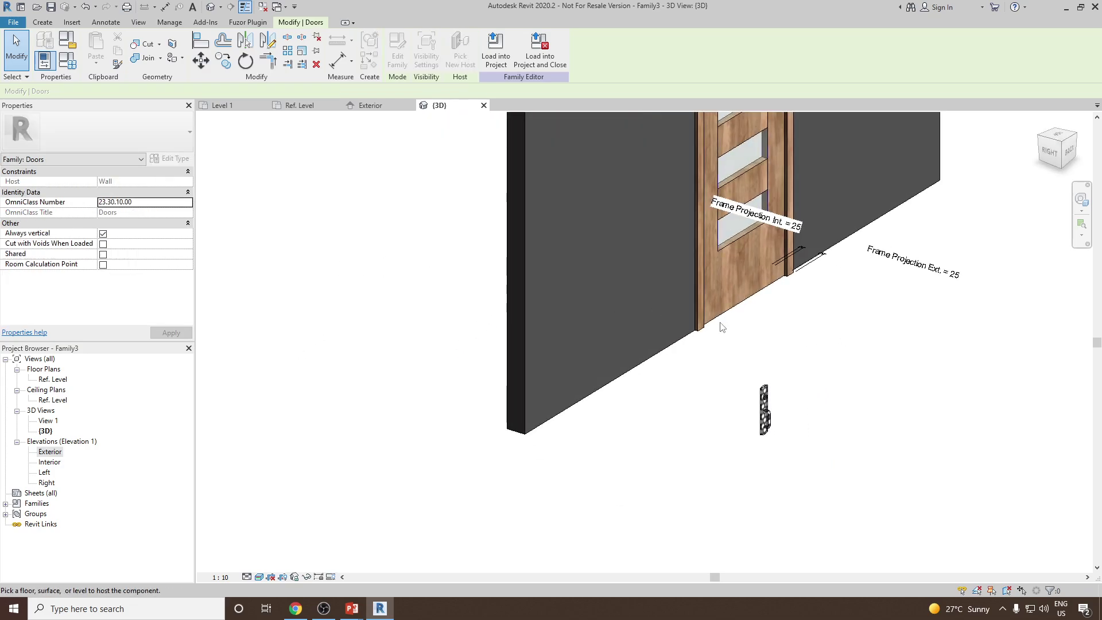
double_click(721, 322)
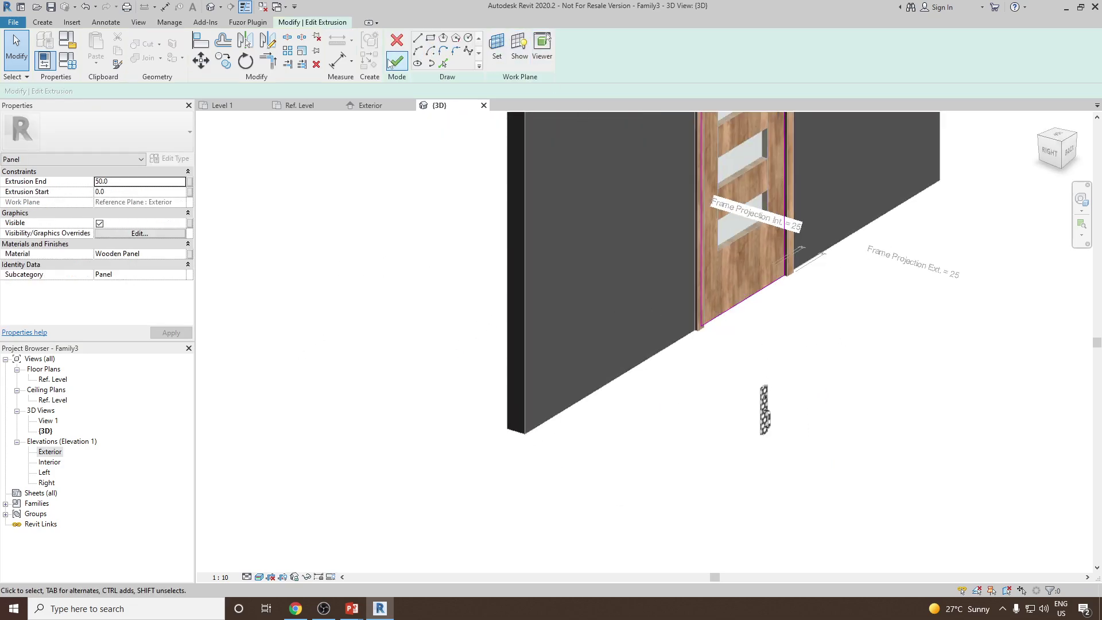
click(390, 62)
click(889, 372)
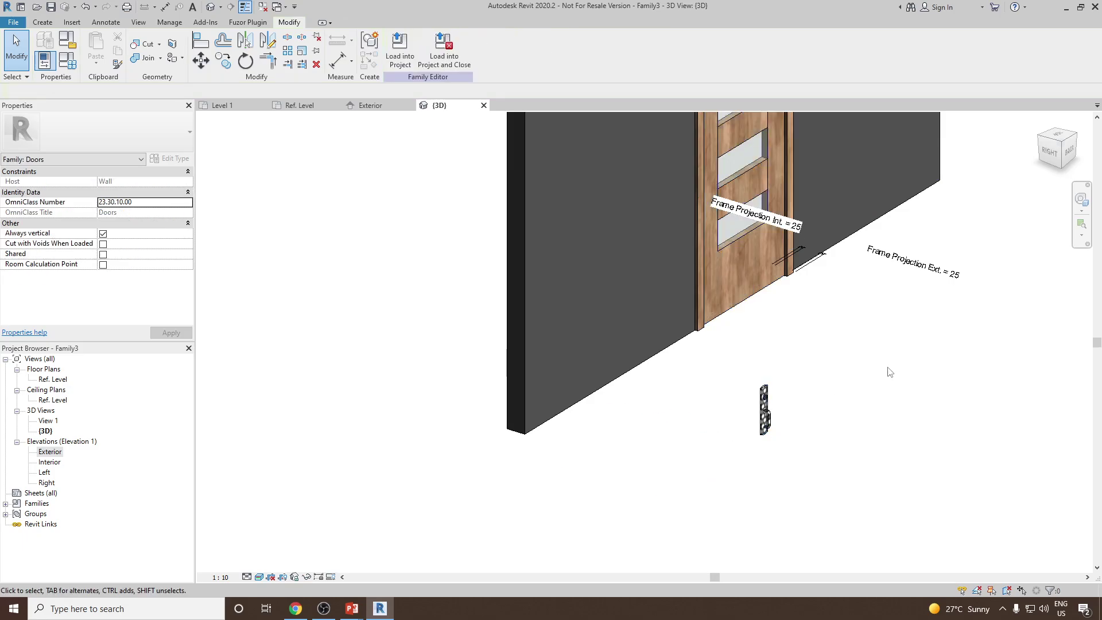
shift+middle_drag(333, 466, 1077, 198)
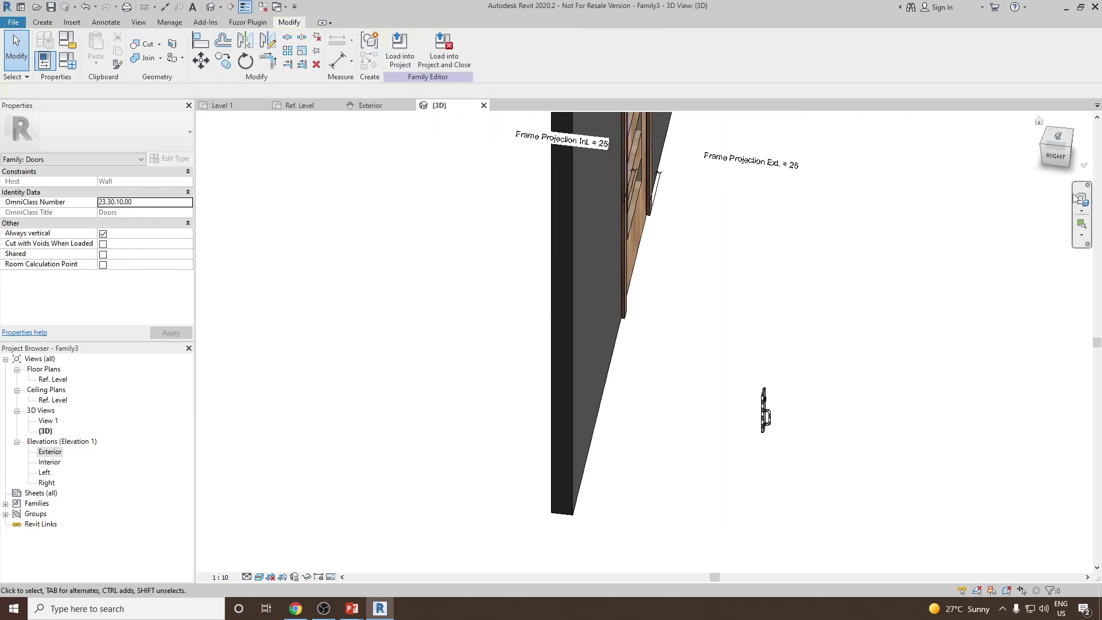
click(1062, 140)
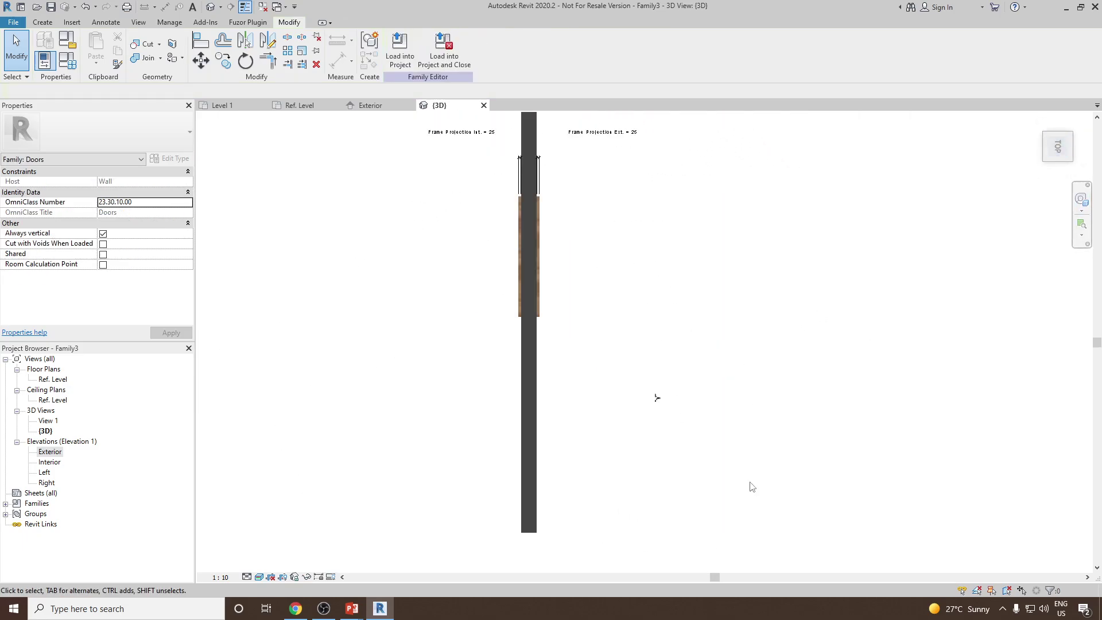
middle_drag(641, 434, 618, 491)
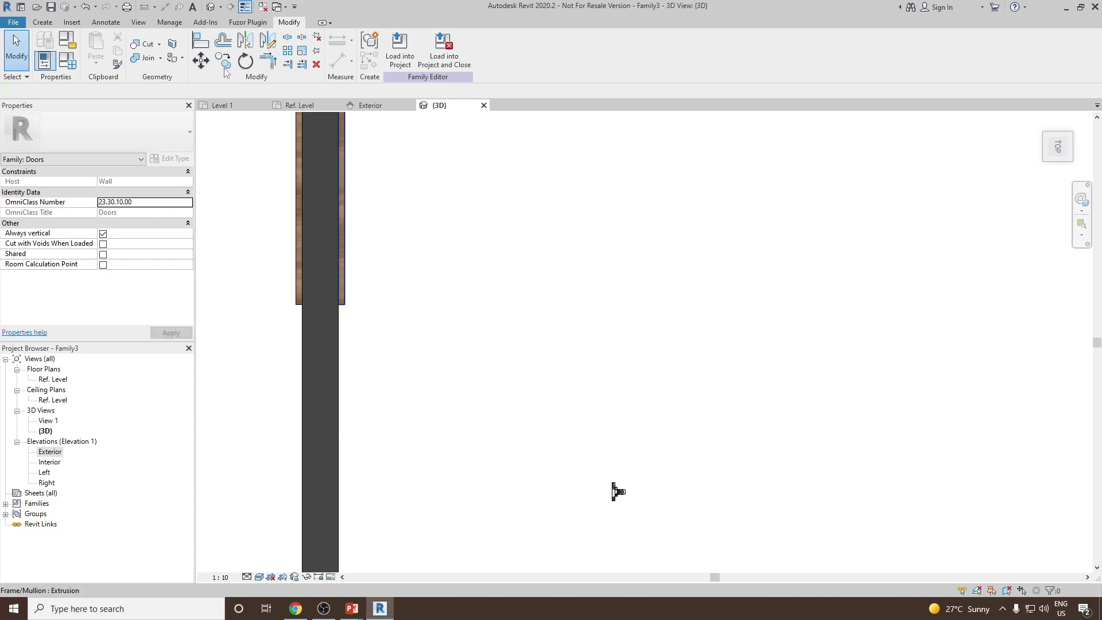
Try aligning the pull to the door face, then cancel the Align command.
click(200, 46)
shift+middle_drag(494, 430, 366, 361)
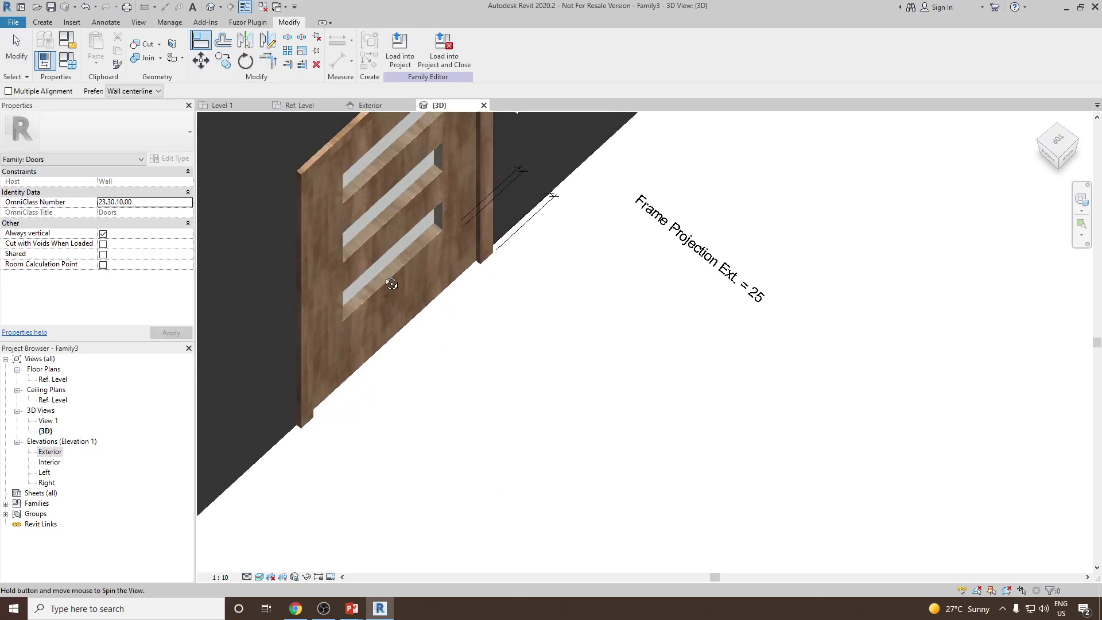
click(366, 360)
shift+middle_drag(561, 342, 607, 348)
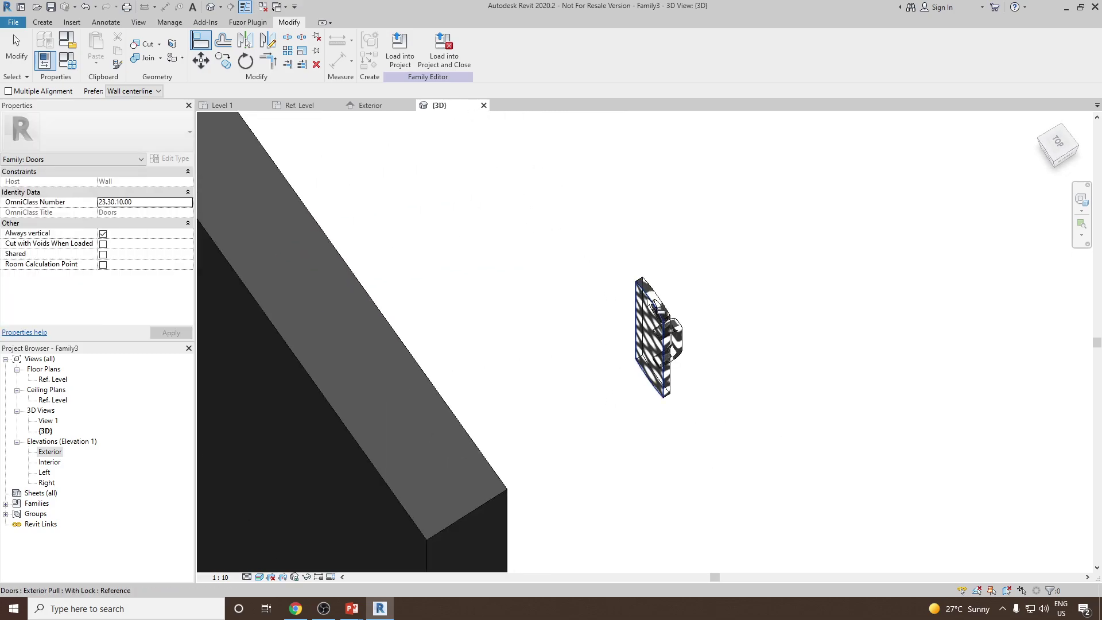
scroll(648, 300, up, 2)
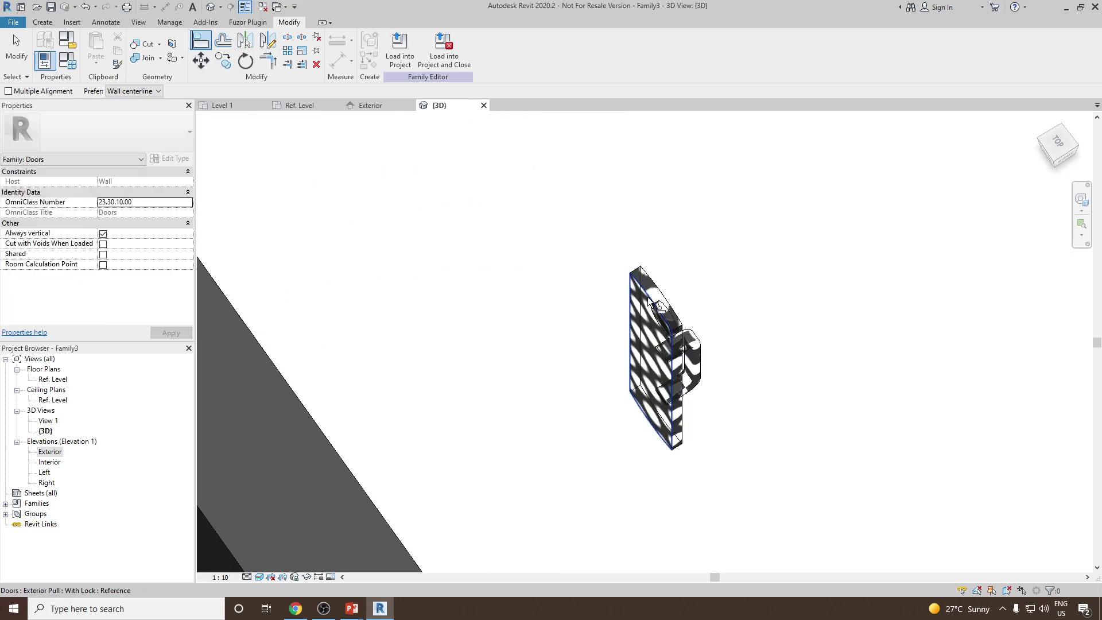
click(649, 299)
scroll(652, 302, up, 4)
shift+middle_drag(652, 302, 459, 253)
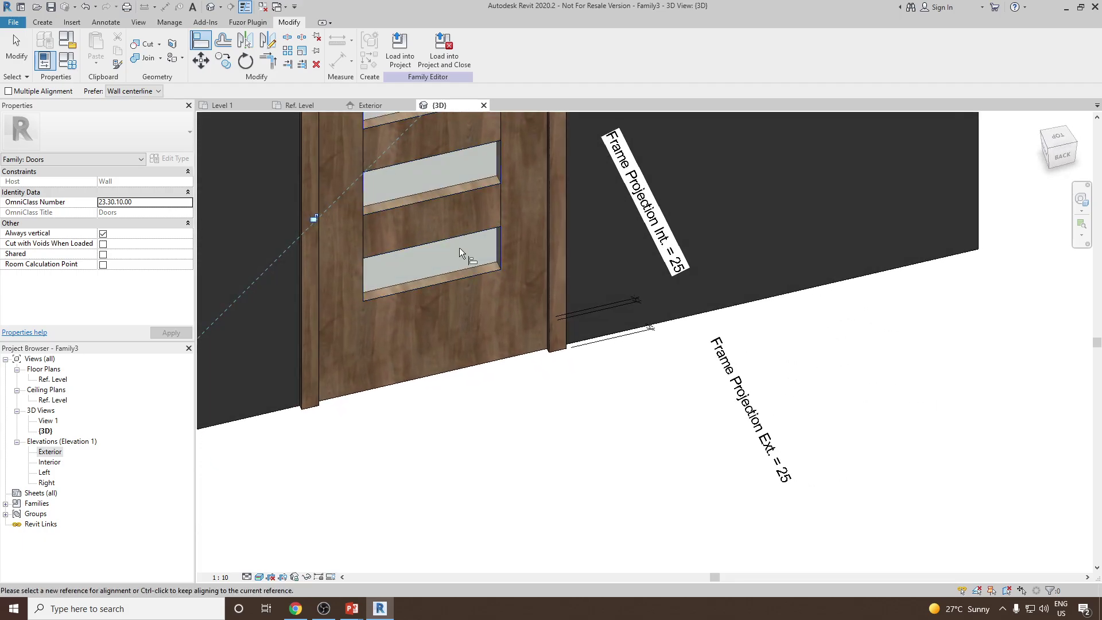
scroll(501, 274, down, 5)
right_click(776, 195)
click(803, 205)
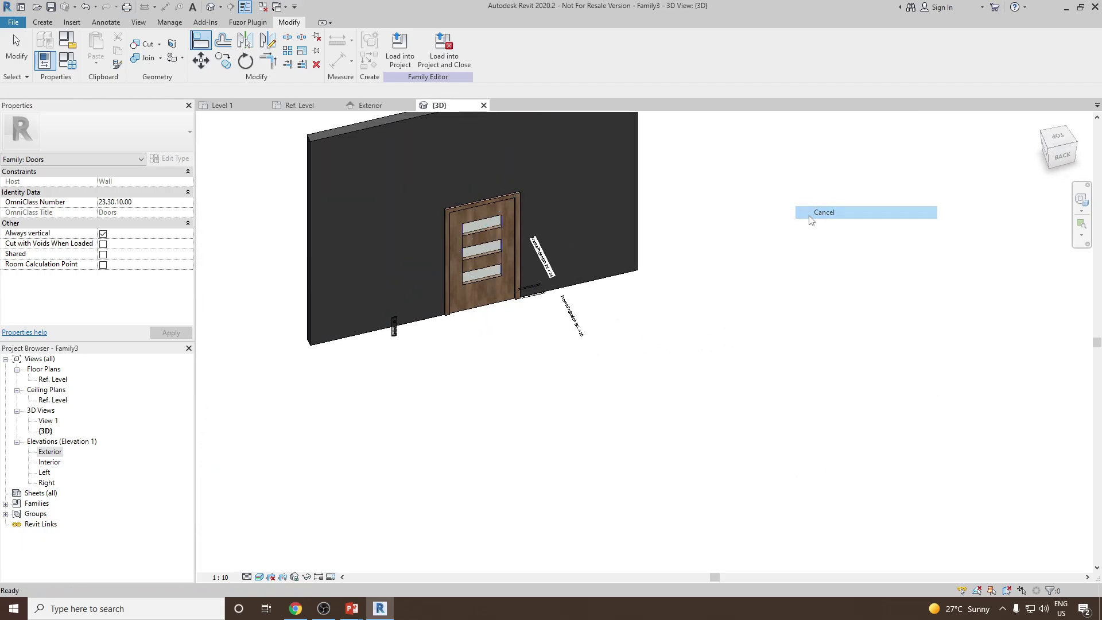
From the BACK view, drag the pull up onto the door face at 986.2 offset.
click(1060, 167)
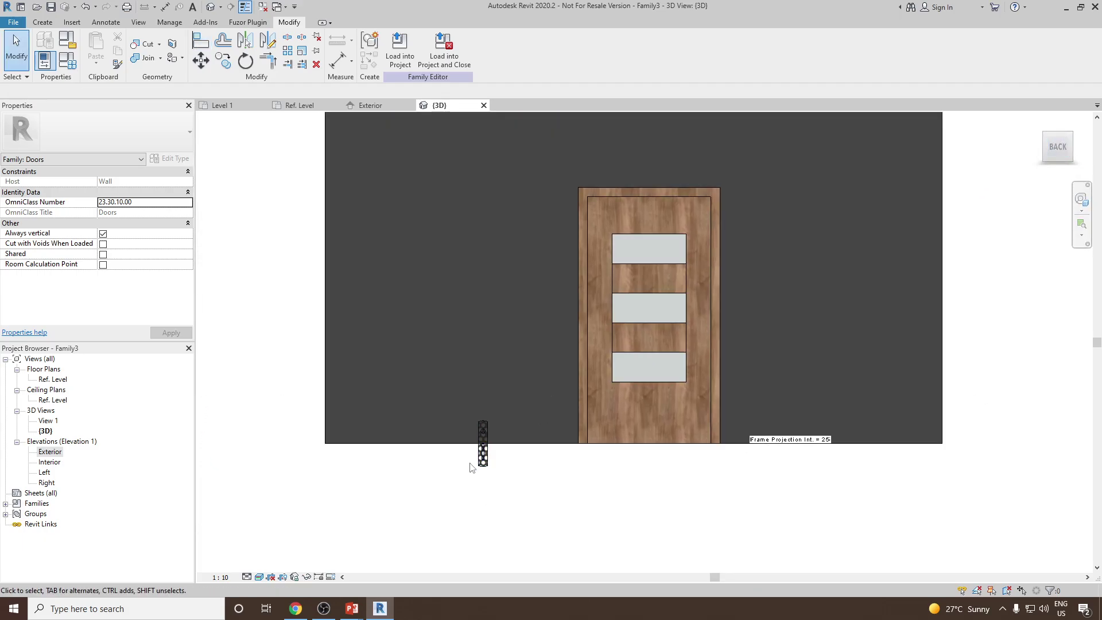
click(483, 454)
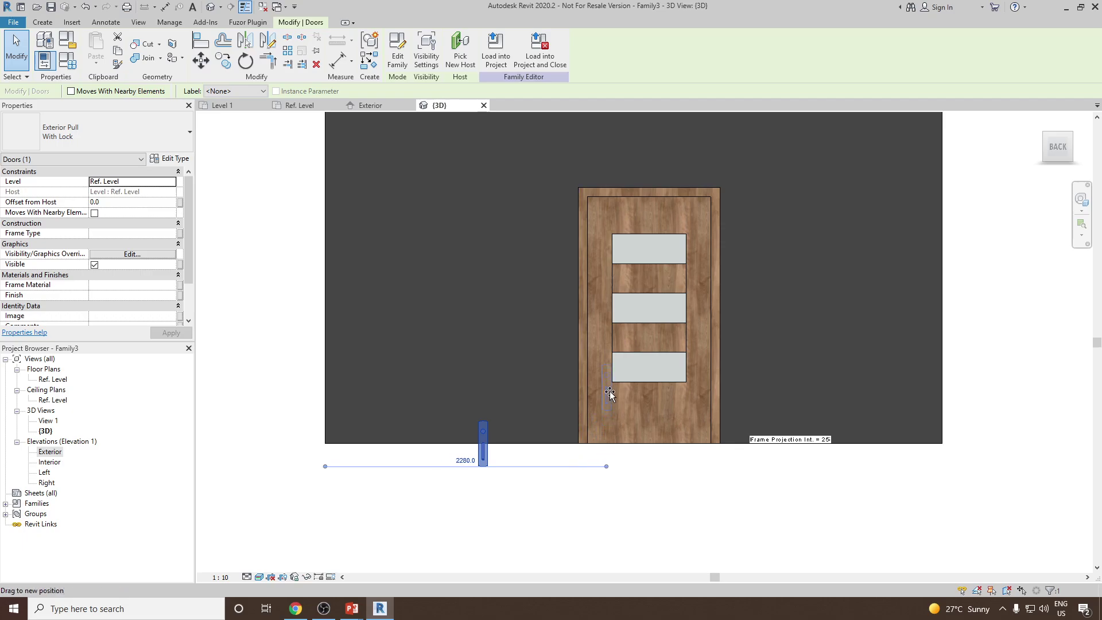
drag(606, 344, 619, 430)
shift+middle_drag(619, 431, 508, 275)
scroll(624, 352, up, 5)
click(519, 295)
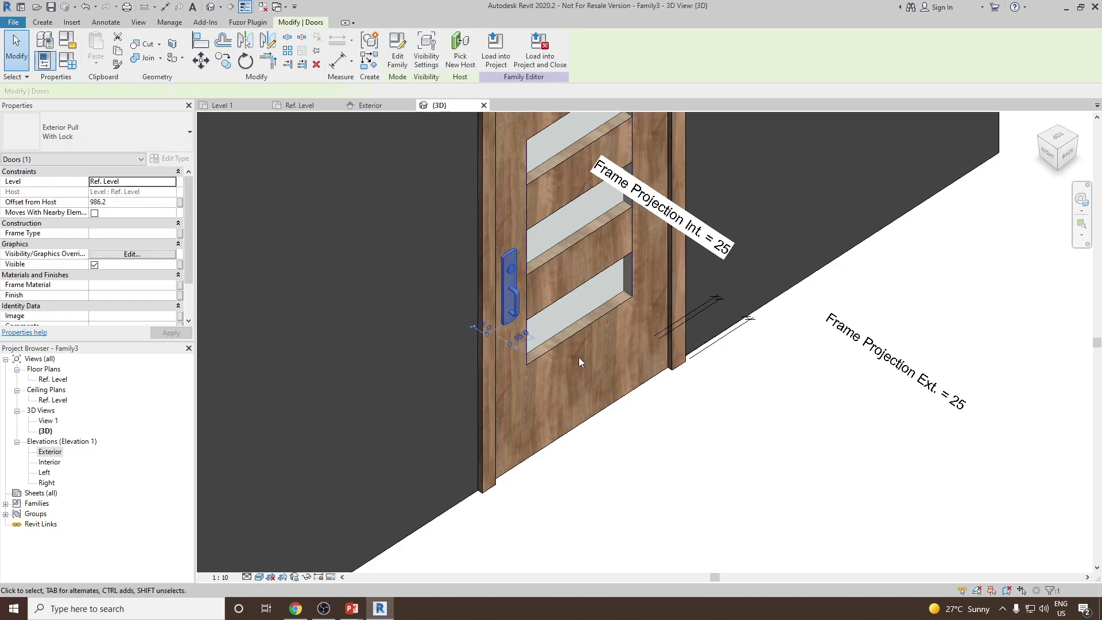
scroll(579, 357, down, 5)
key(Escape)
shift+middle_drag(545, 333, 635, 379)
scroll(636, 379, down, 2)
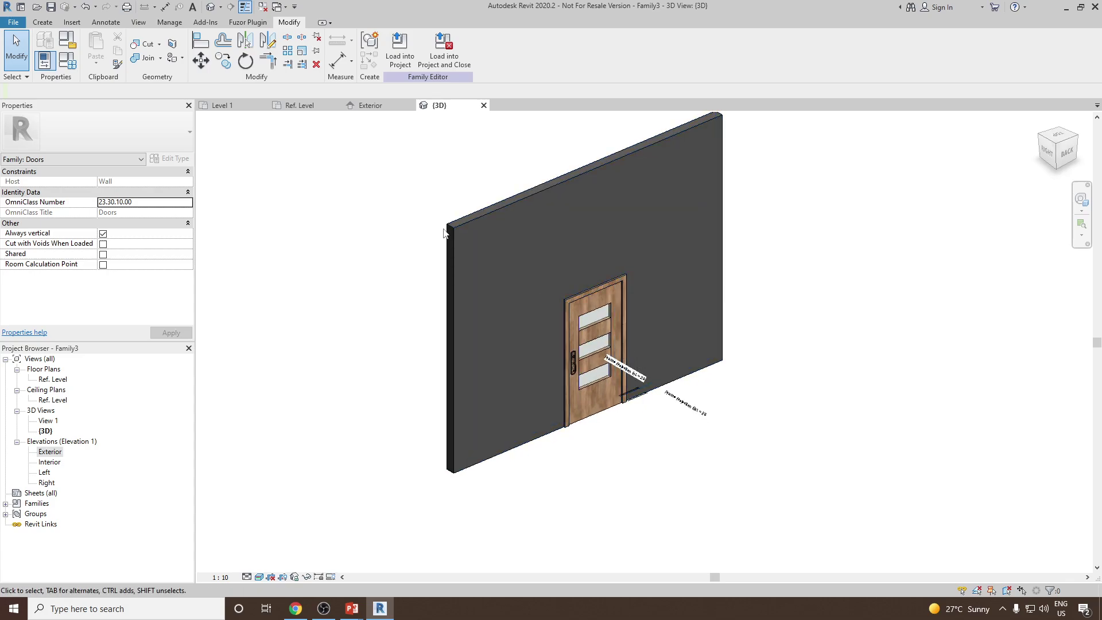
Save the family as Door 01 in a new Door folder under Families.
click(14, 22)
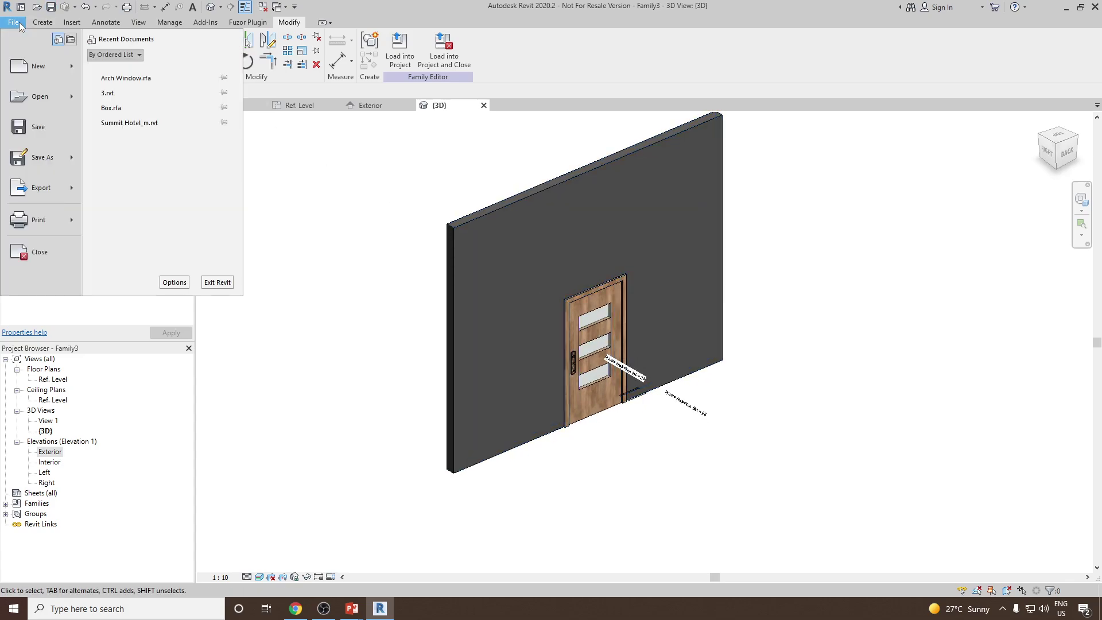
click(50, 126)
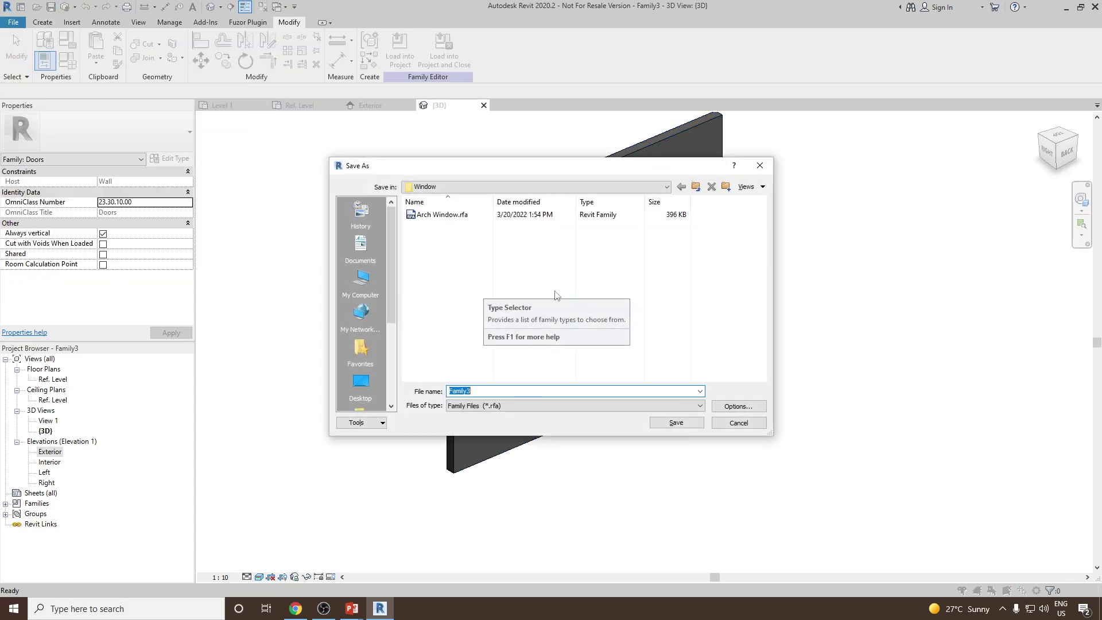
click(694, 187)
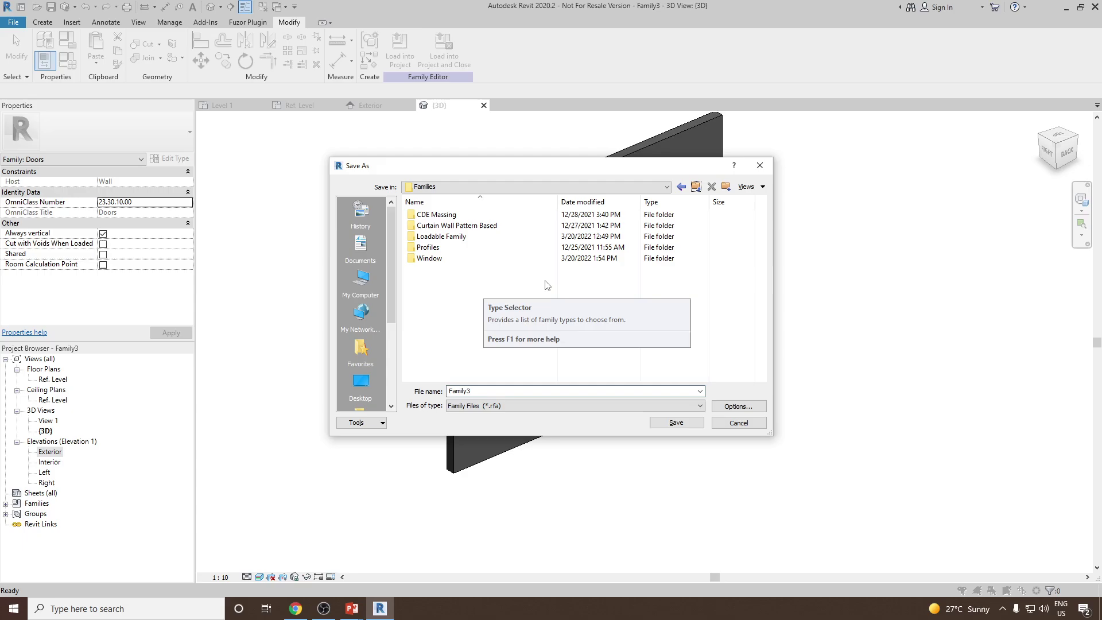
right_click(472, 299)
mouse_move(538, 425)
click(609, 423)
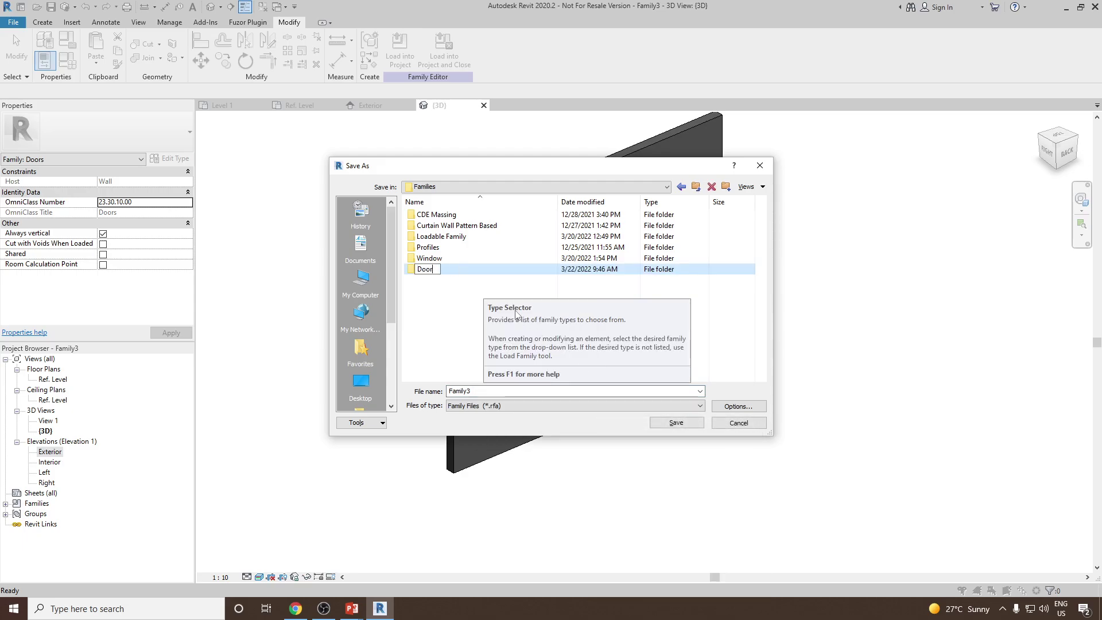
click(503, 393)
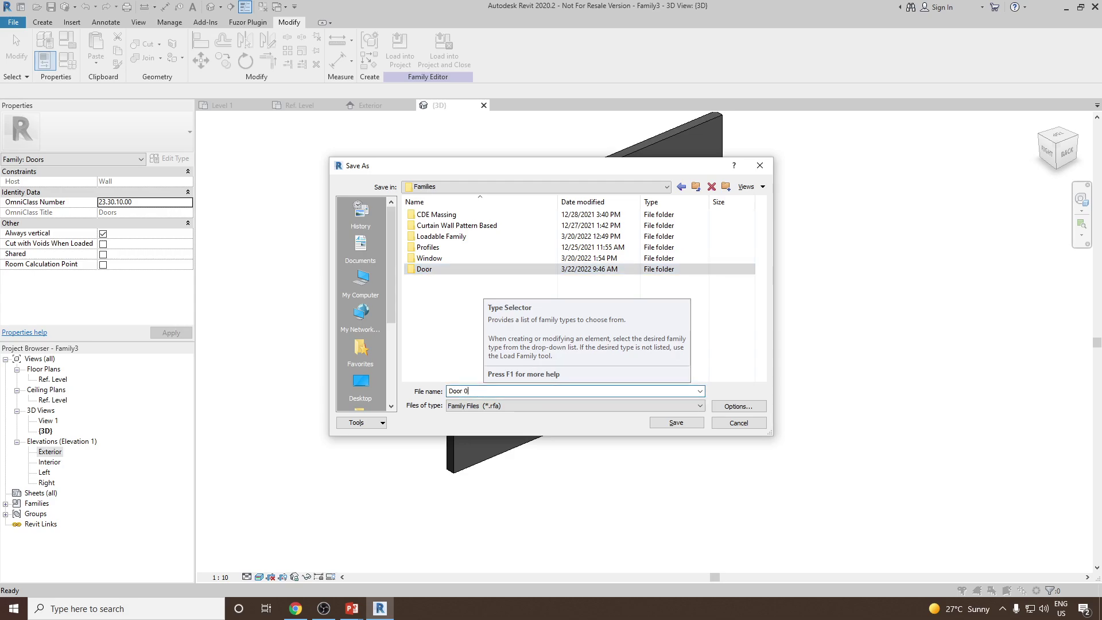
click(666, 426)
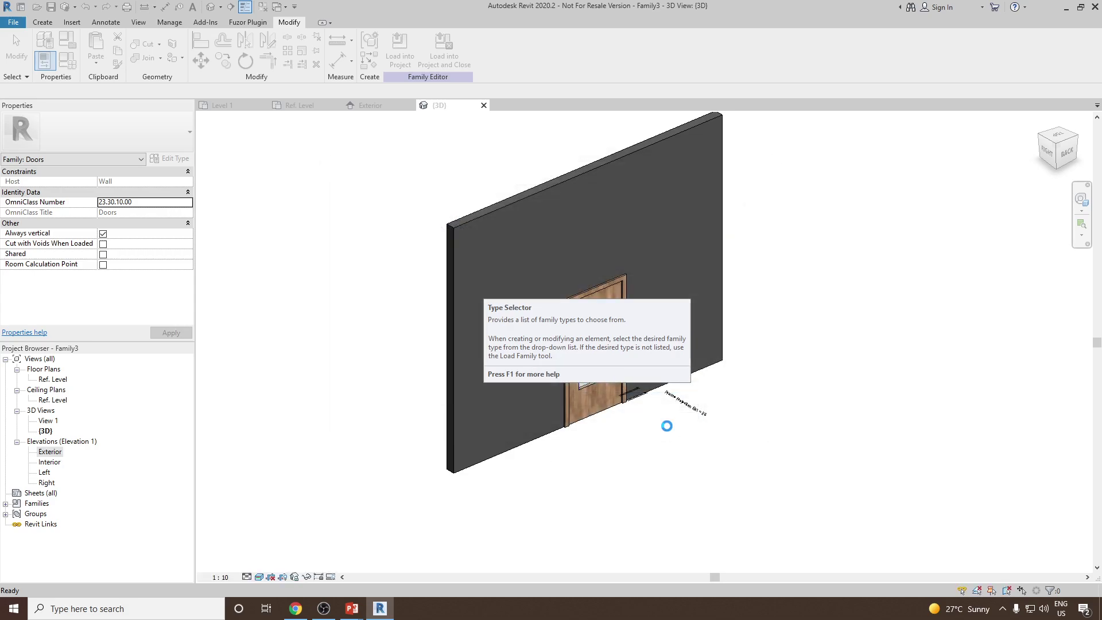
Pan and zoom to reframe the wall and door in the view.
scroll(495, 418, down, 3)
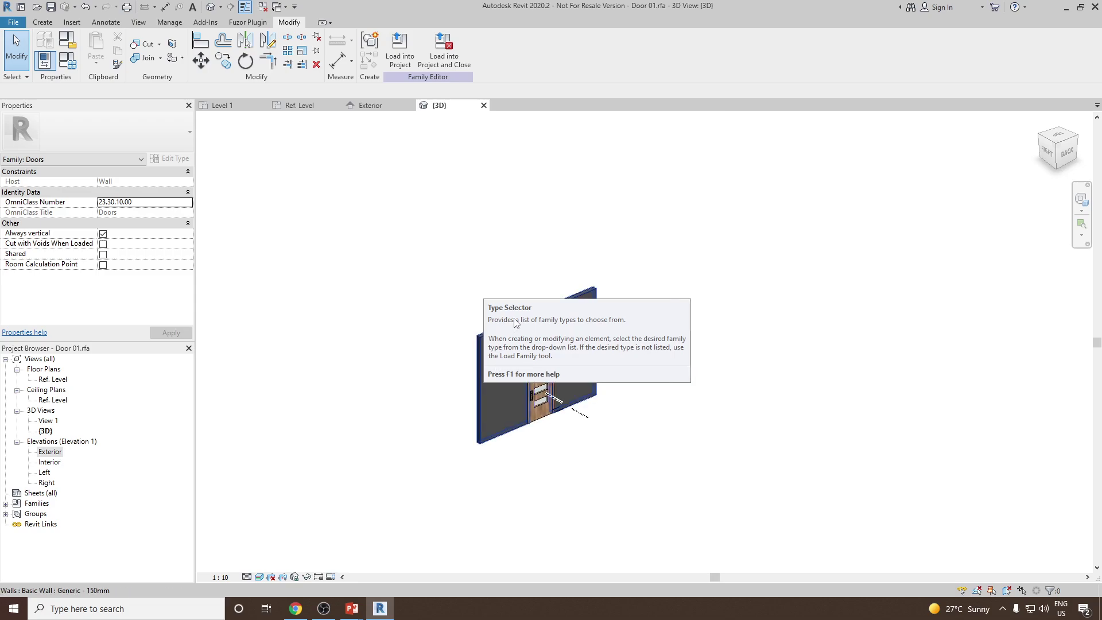
scroll(495, 402, up, 2)
middle_drag(505, 321, 521, 162)
scroll(561, 348, up, 2)
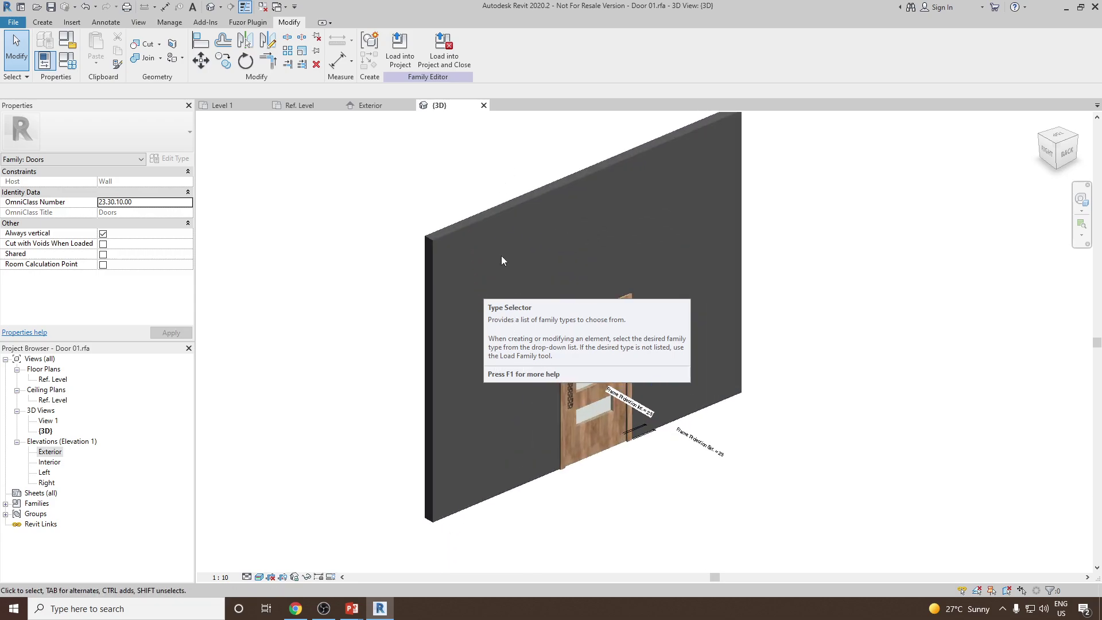
middle_drag(477, 217, 483, 223)
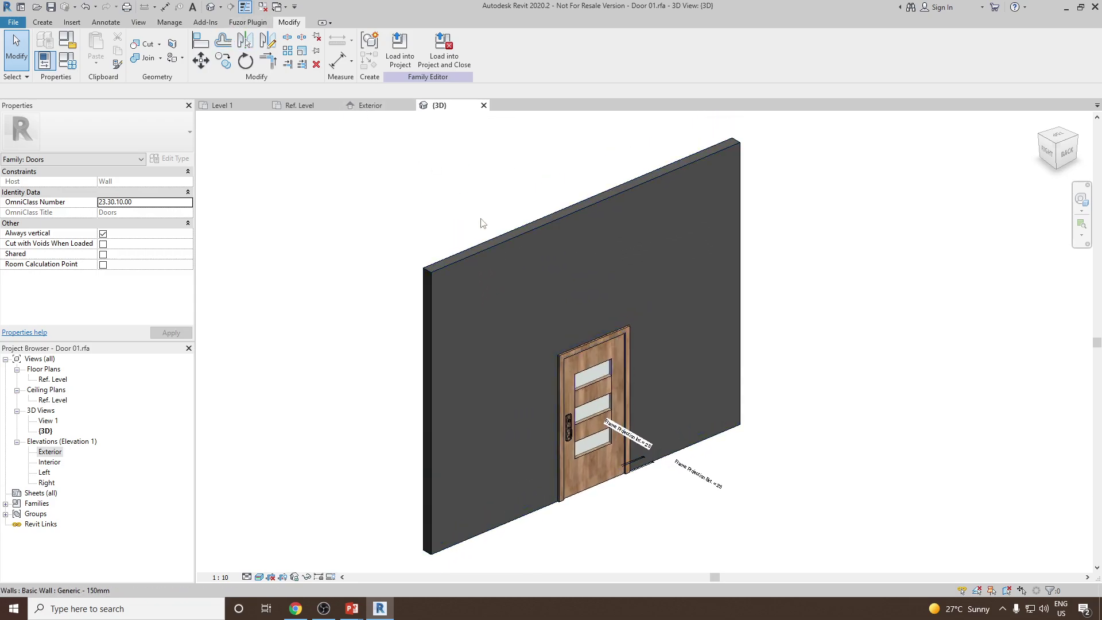
Close the family's hidden views, check Project2's Level 1 plan, and return to Door 01.
click(281, 8)
click(263, 8)
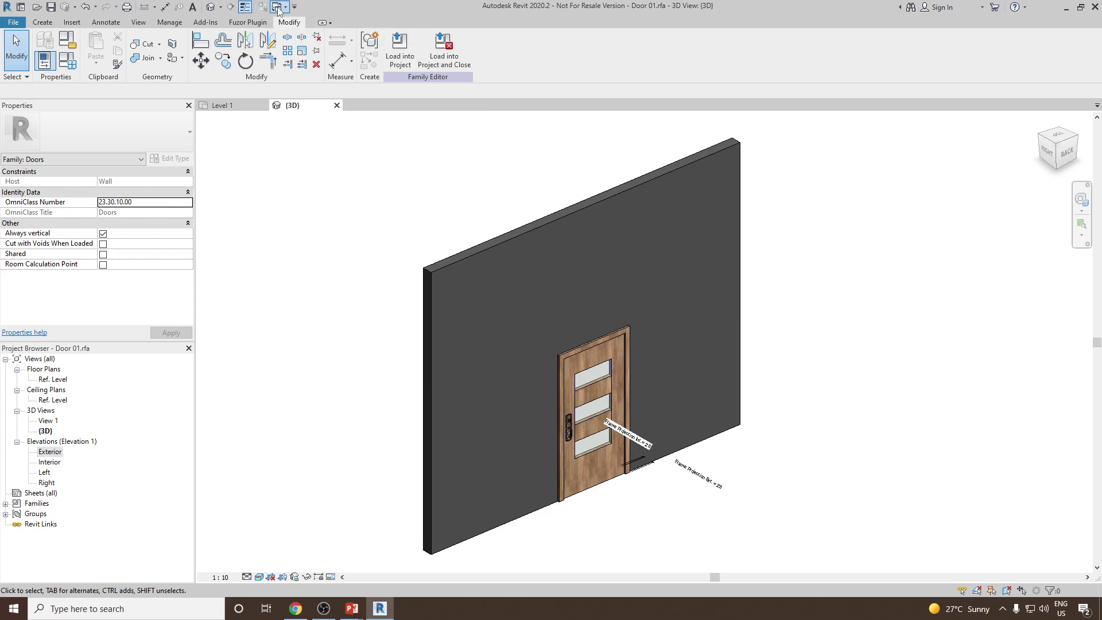
click(278, 9)
click(324, 38)
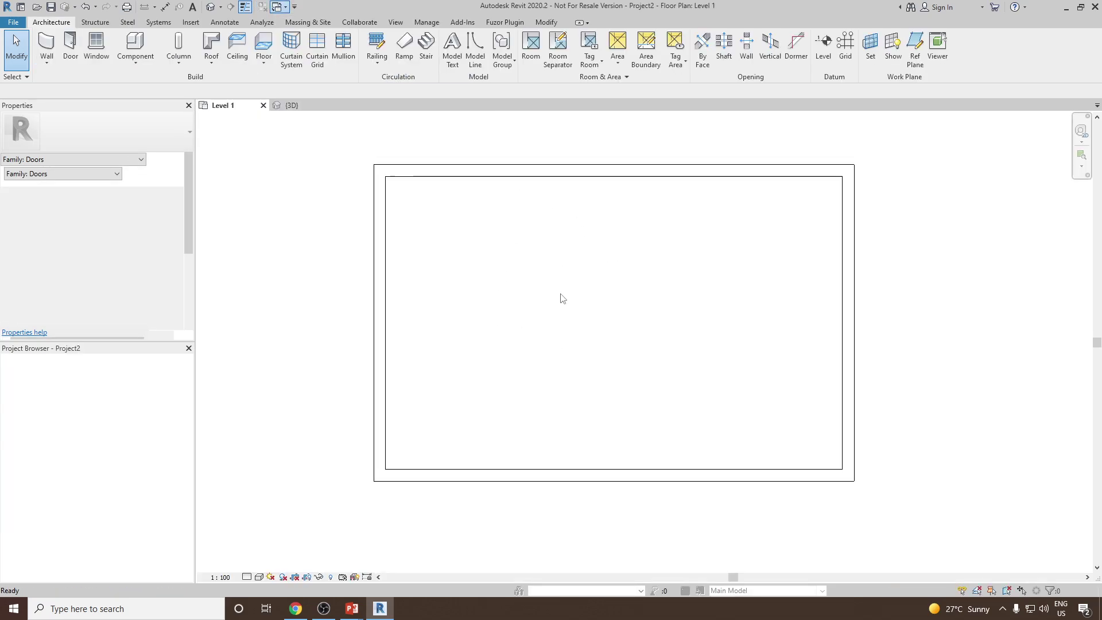
scroll(324, 187, down, 2)
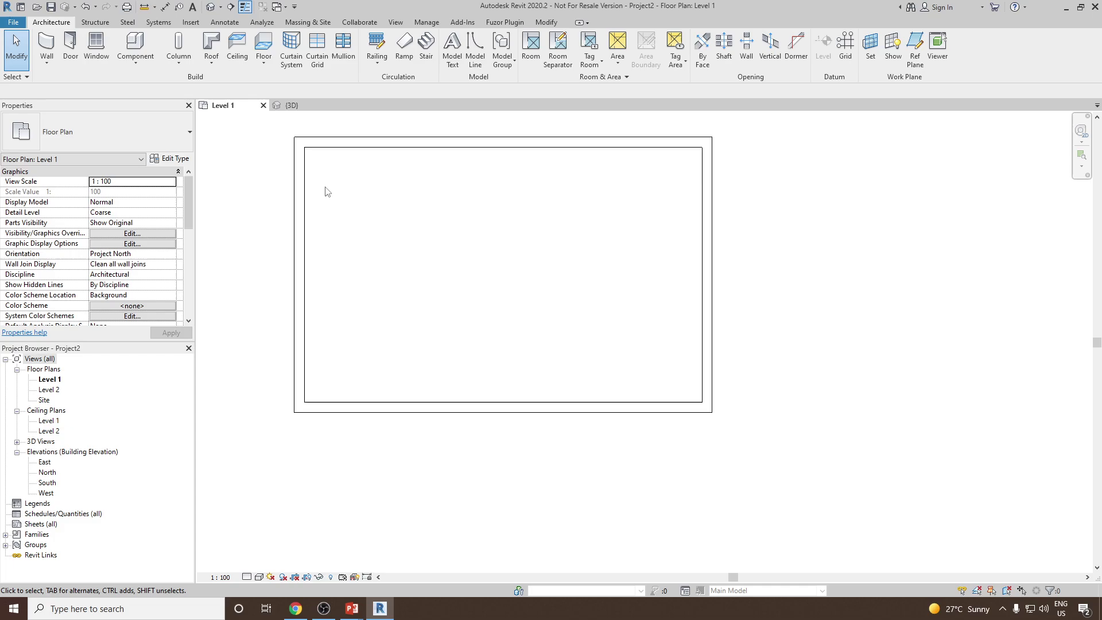
click(278, 8)
click(324, 38)
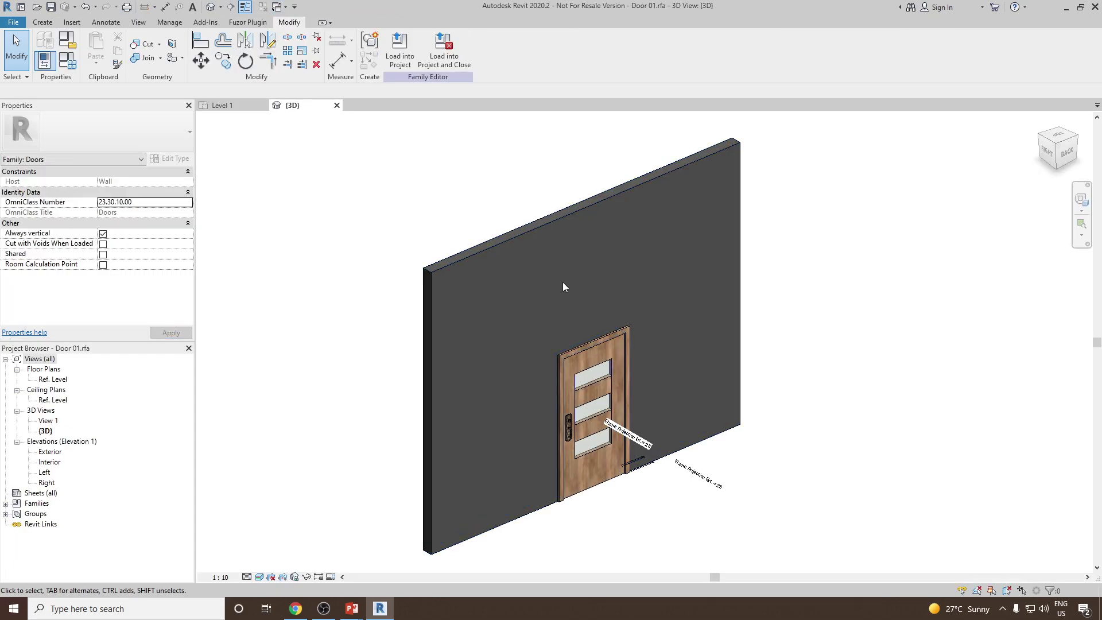
Load Door 01 into Project2, place three doors in the bottom wall, and open 3D.
click(409, 61)
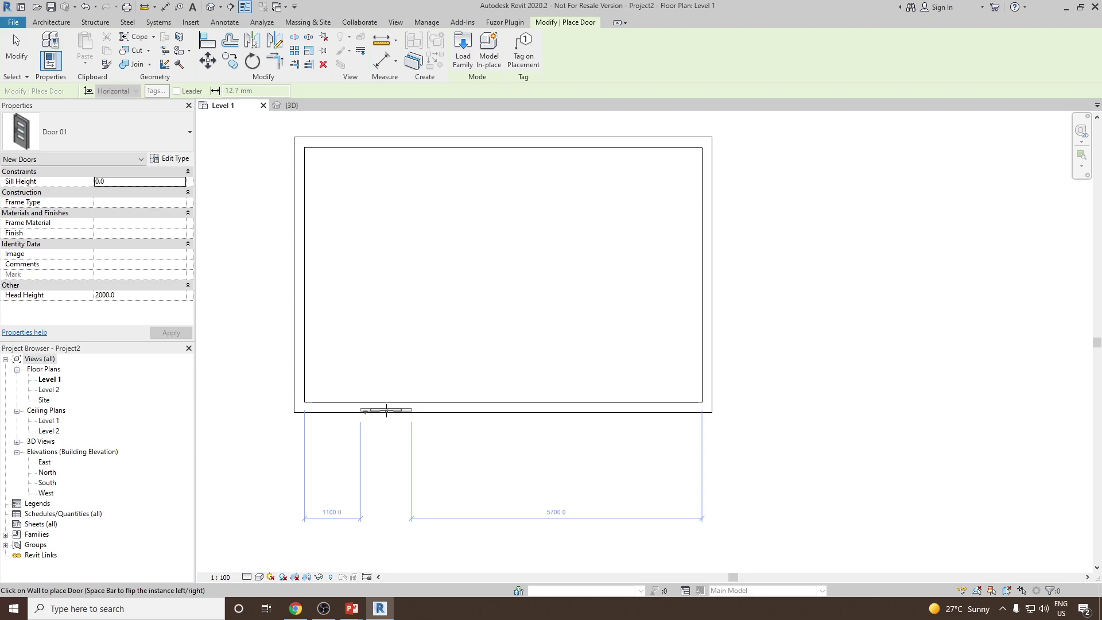
click(406, 410)
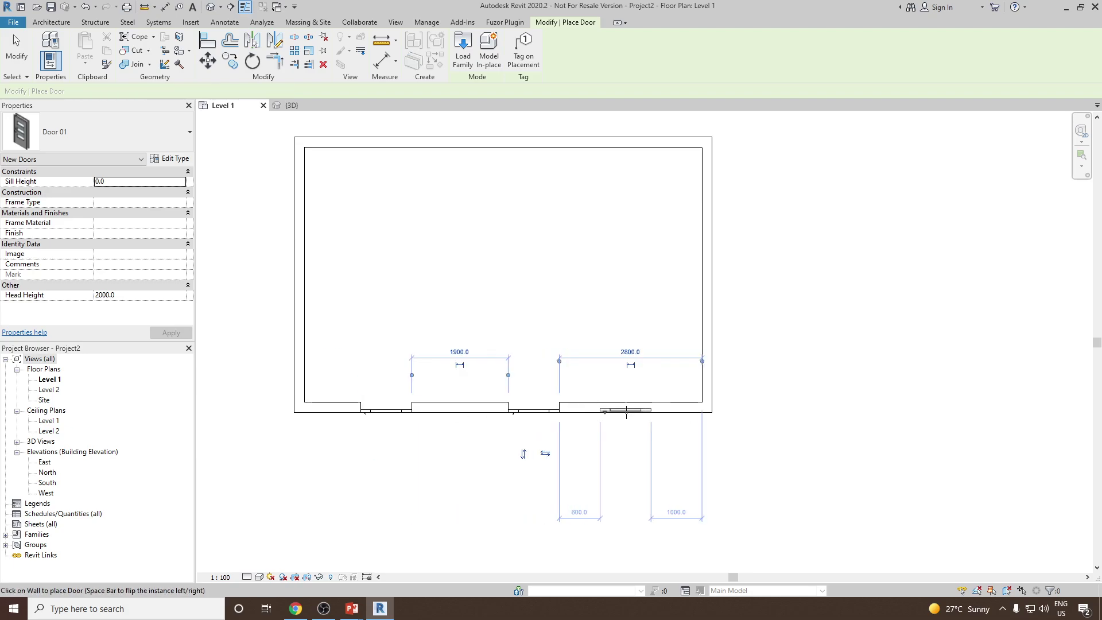
click(627, 412)
right_click(583, 266)
click(594, 275)
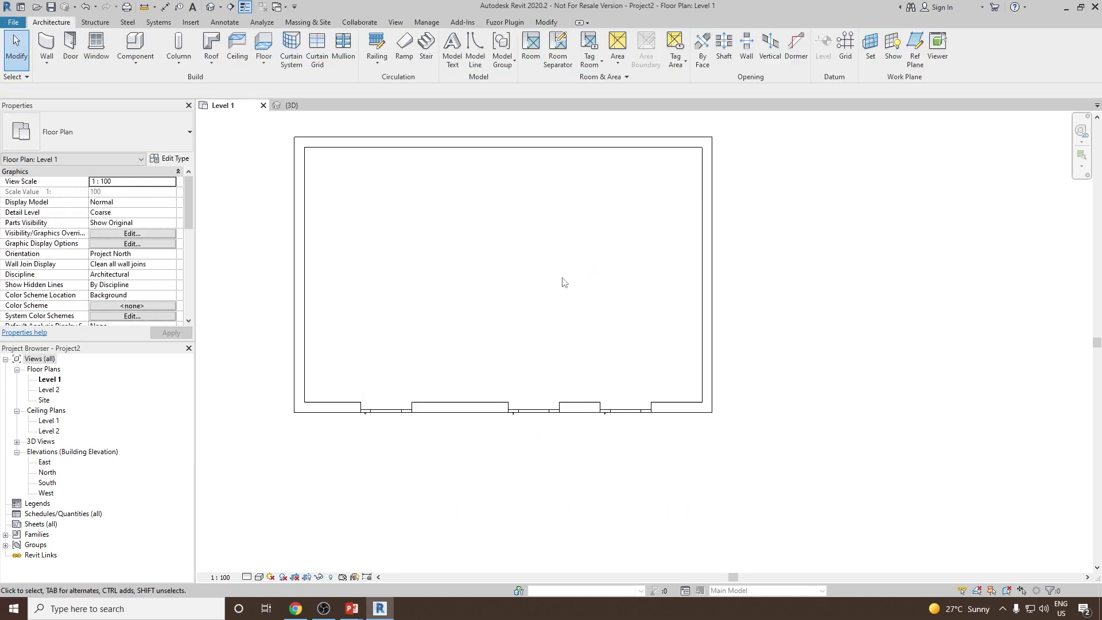
click(210, 6)
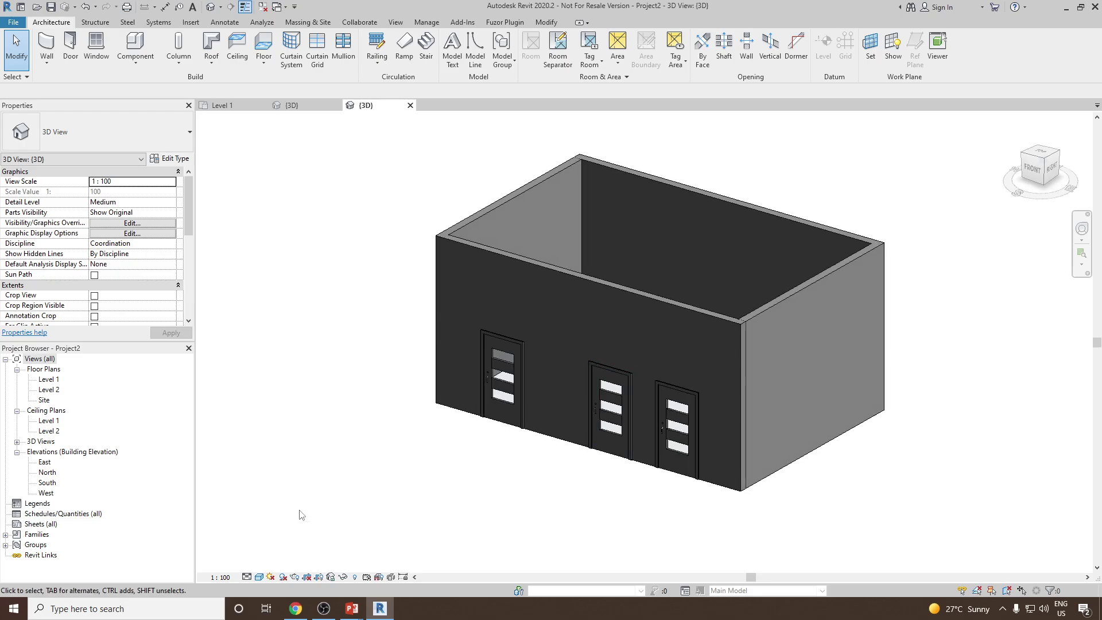
Set the 3D view's visual style to Realistic and orbit toward the building's side.
click(266, 575)
click(287, 552)
scroll(581, 445, up, 5)
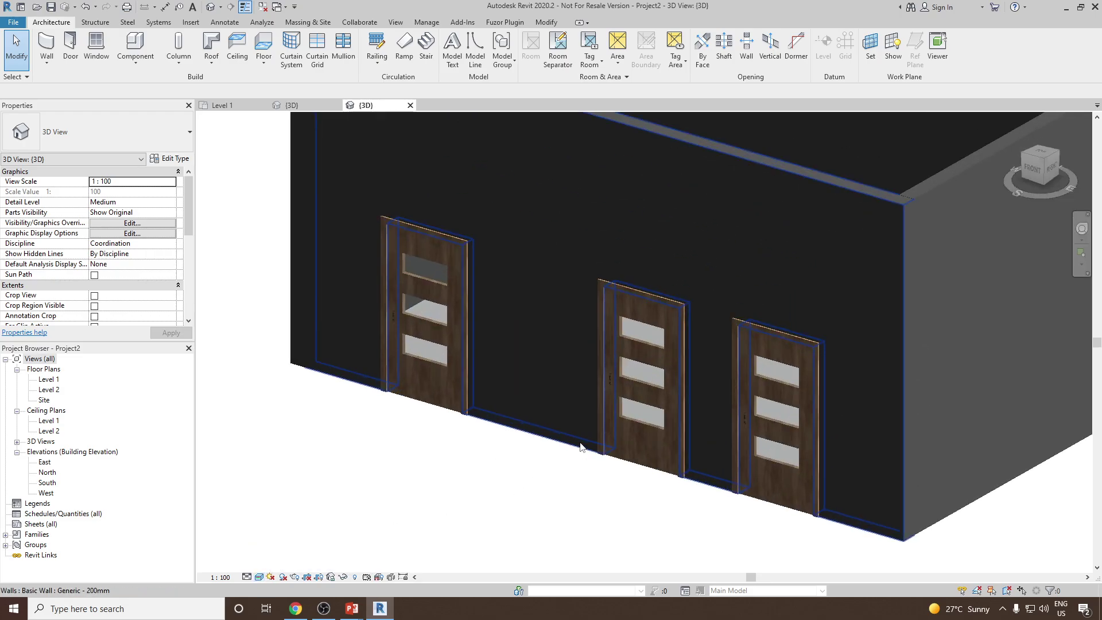
scroll(556, 360, down, 6)
shift+middle_drag(556, 369, 637, 374)
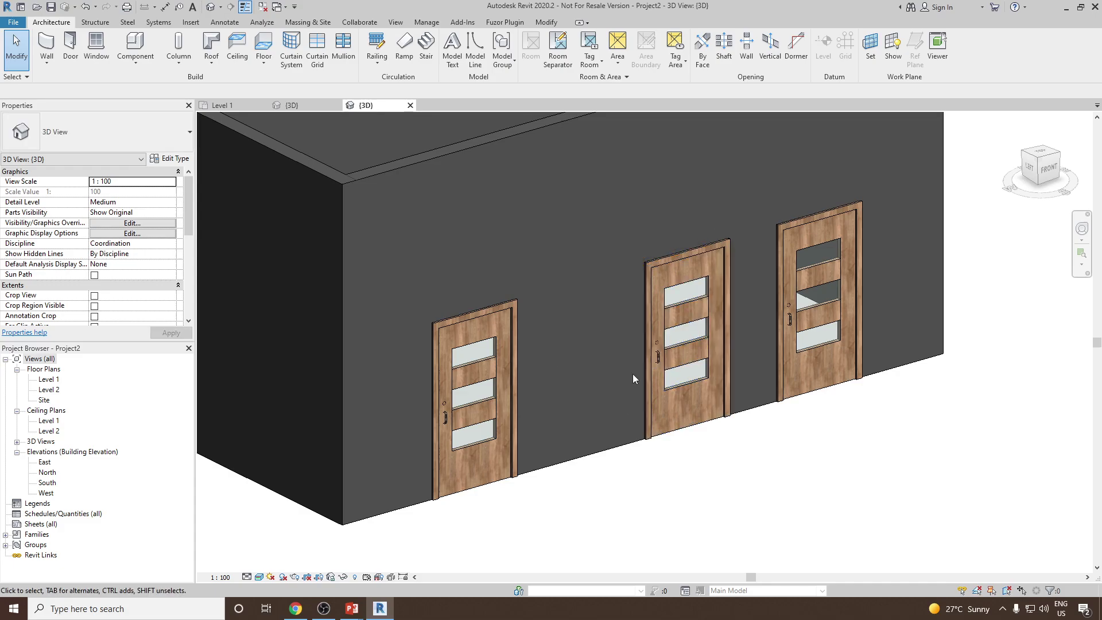
middle_drag(667, 451, 522, 485)
Select the left, middle and right doors one by one to inspect them.
click(496, 518)
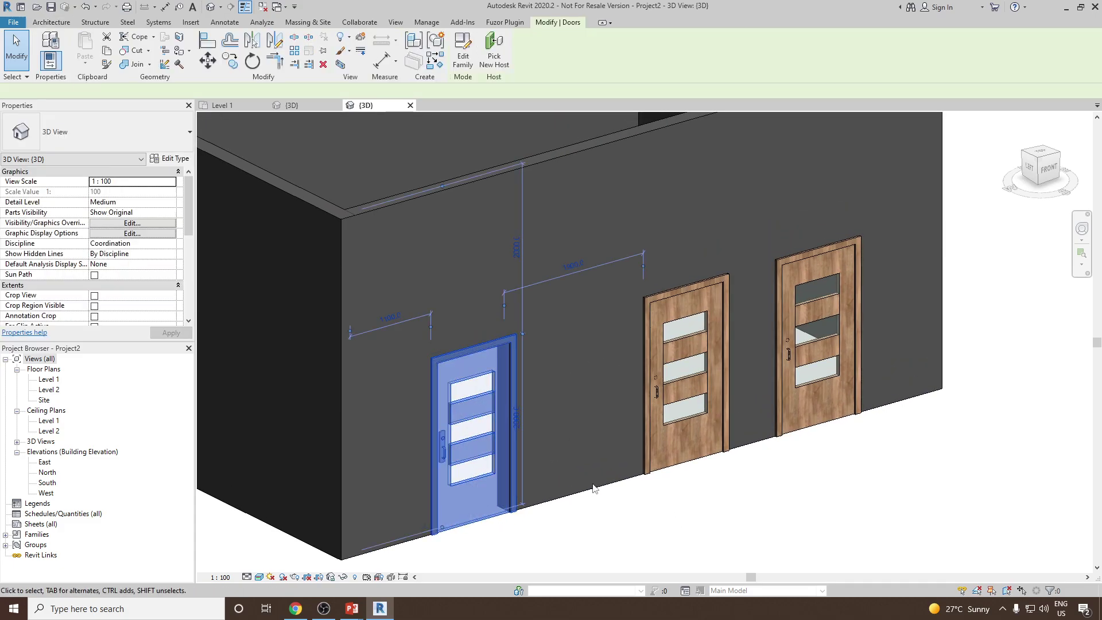
click(588, 535)
scroll(775, 546, up, 5)
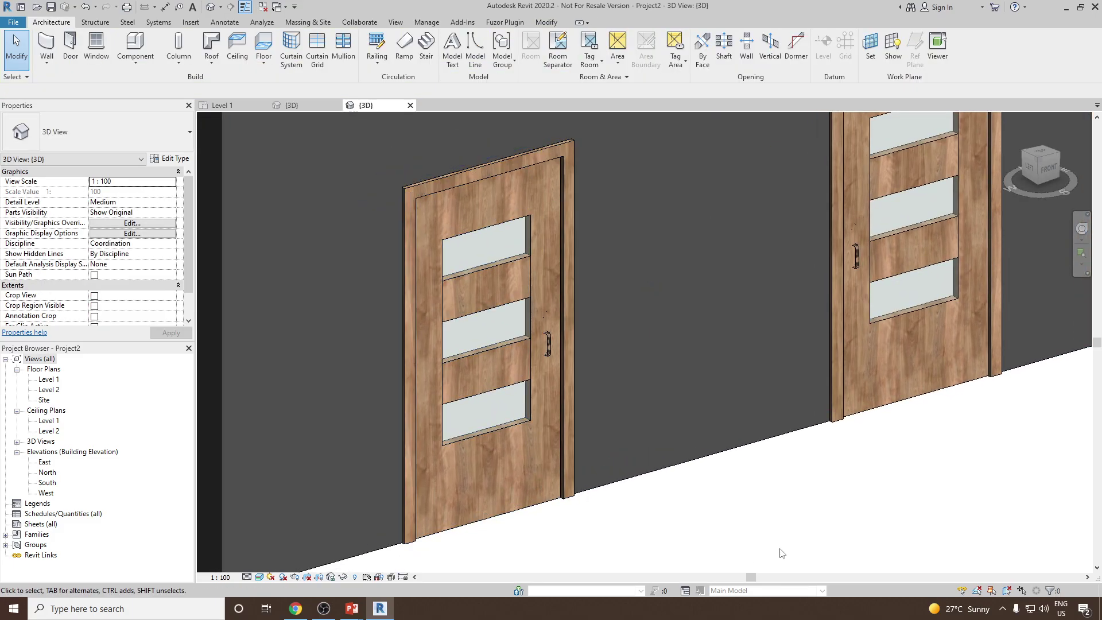
scroll(779, 552, down, 3)
click(833, 404)
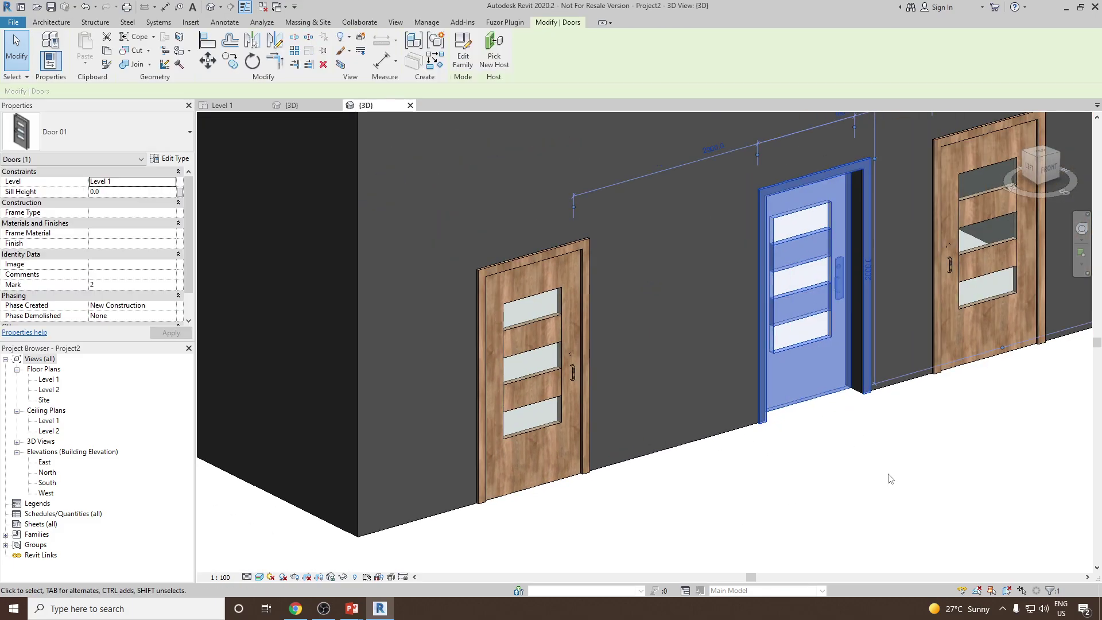
click(541, 479)
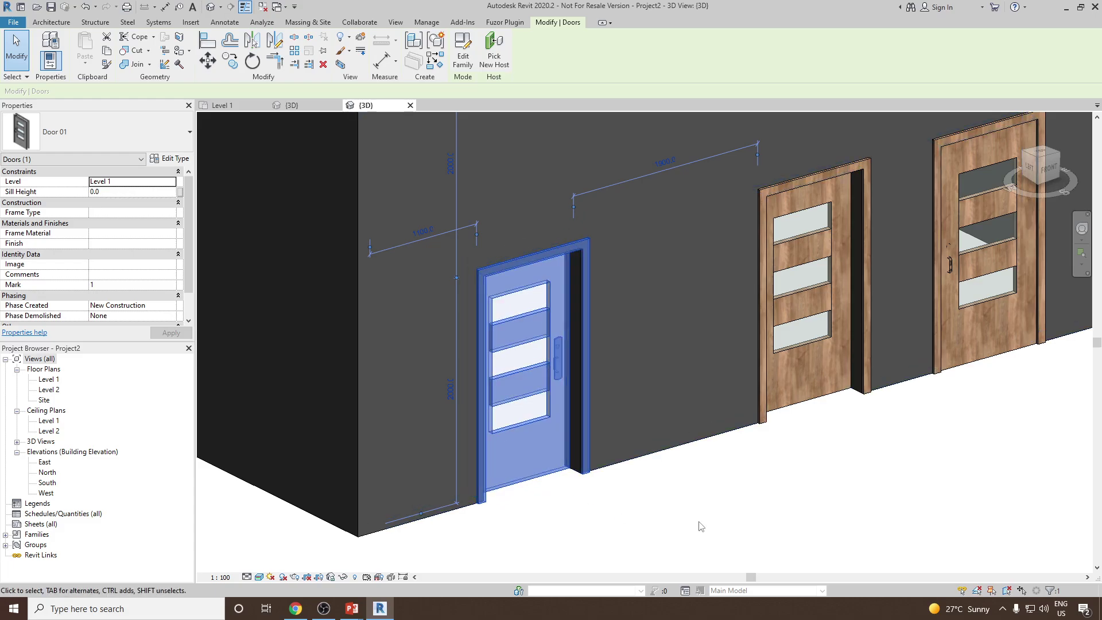
key(Escape)
click(960, 364)
key(Escape)
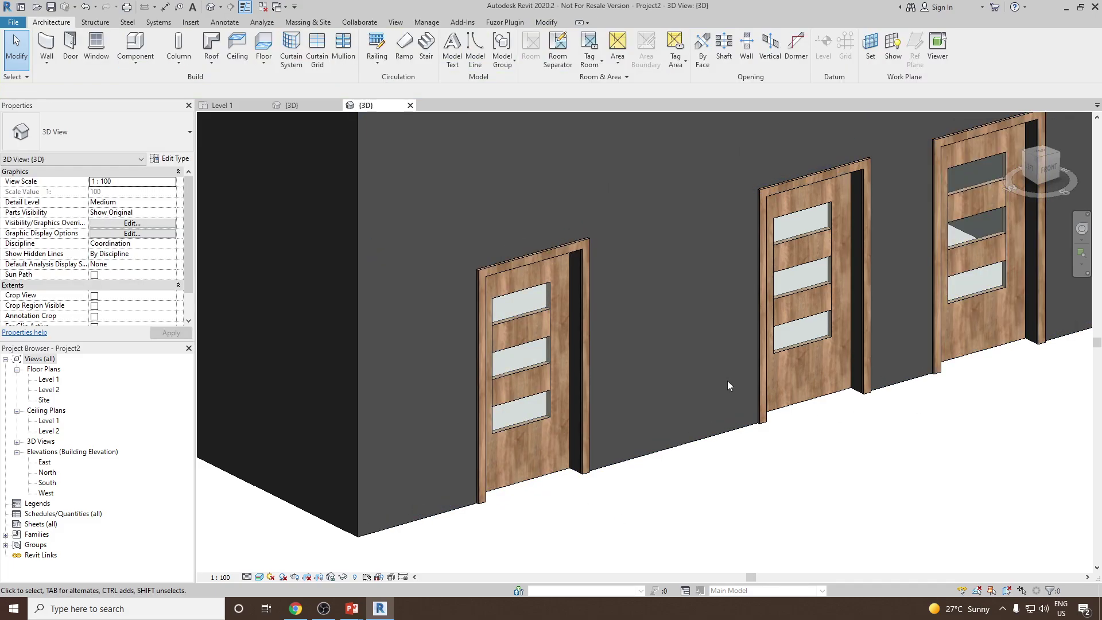
Orbit to face the doors and look down from above, then return to Home view.
shift+middle_drag(712, 414, 689, 374)
scroll(785, 389, down, 3)
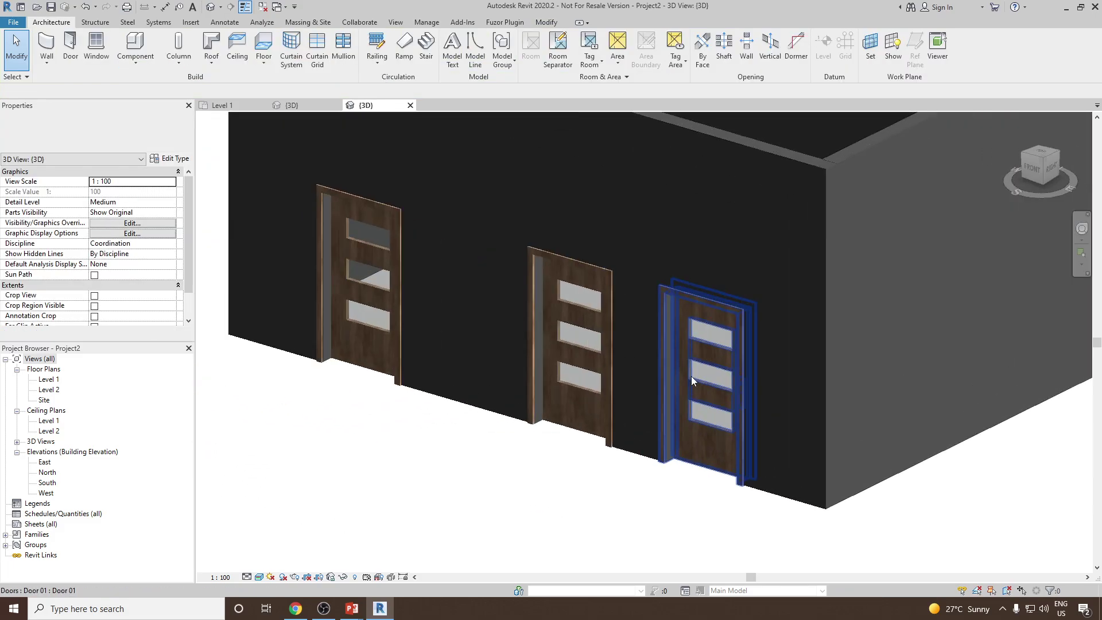
scroll(688, 376, up, 3)
scroll(690, 378, down, 5)
shift+middle_drag(769, 400, 809, 344)
click(1023, 153)
click(1016, 122)
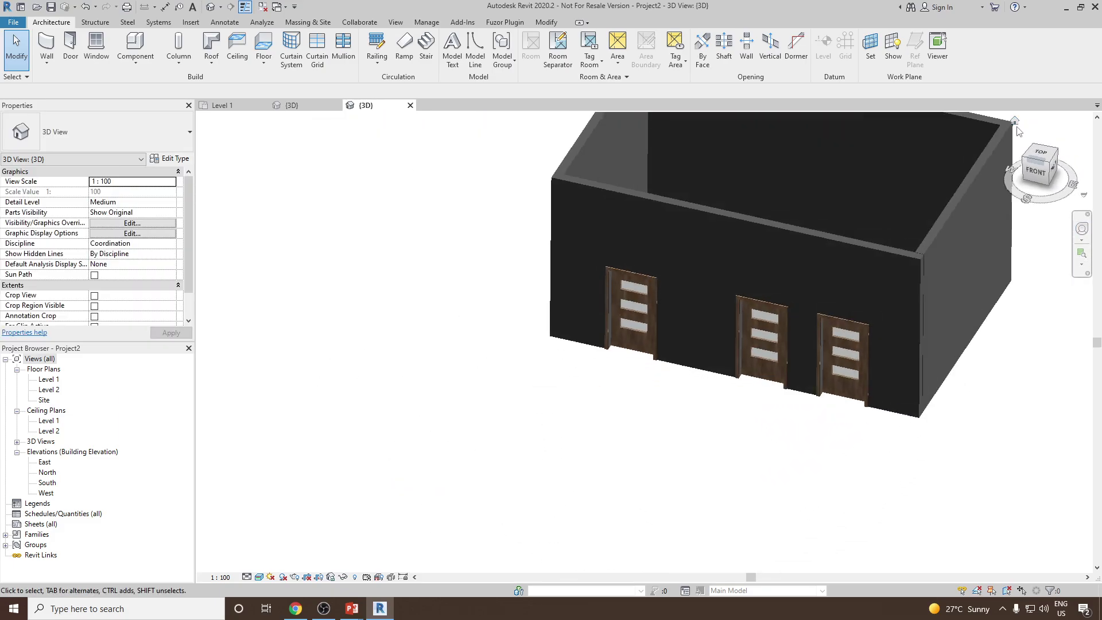